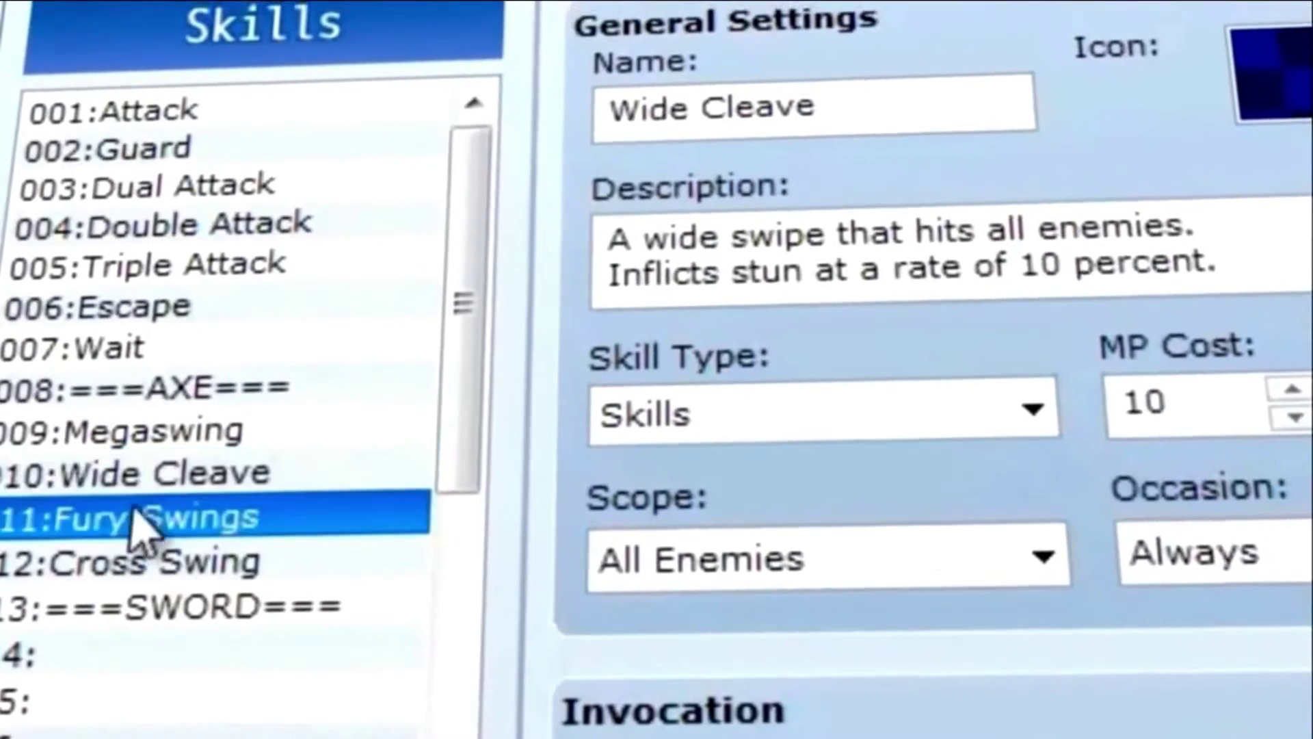
# Name the new skill in slot 014 'Fire Slash' and pick a face image for the message
pyautogui.click(132, 557)
pyautogui.click(103, 655)
pyautogui.click(831, 111)
pyautogui.write('Fire ')
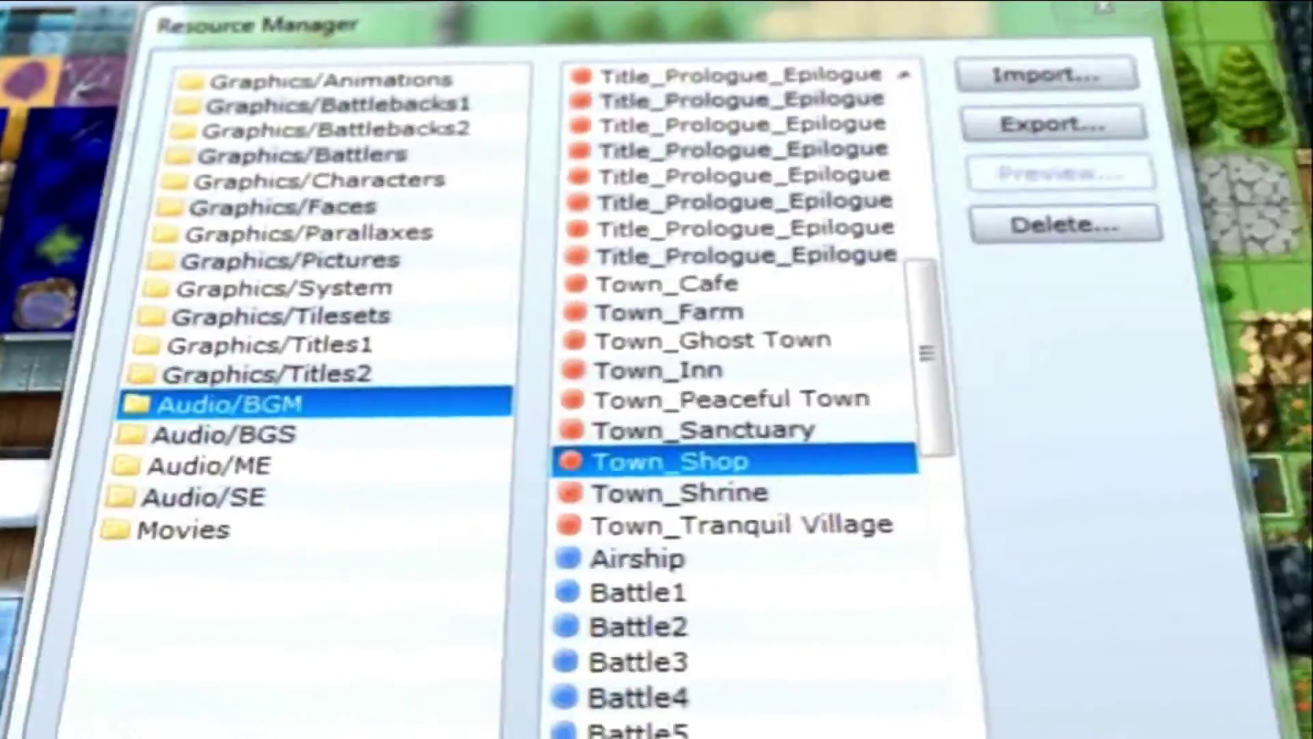
pyautogui.doubleClick(615, 413)
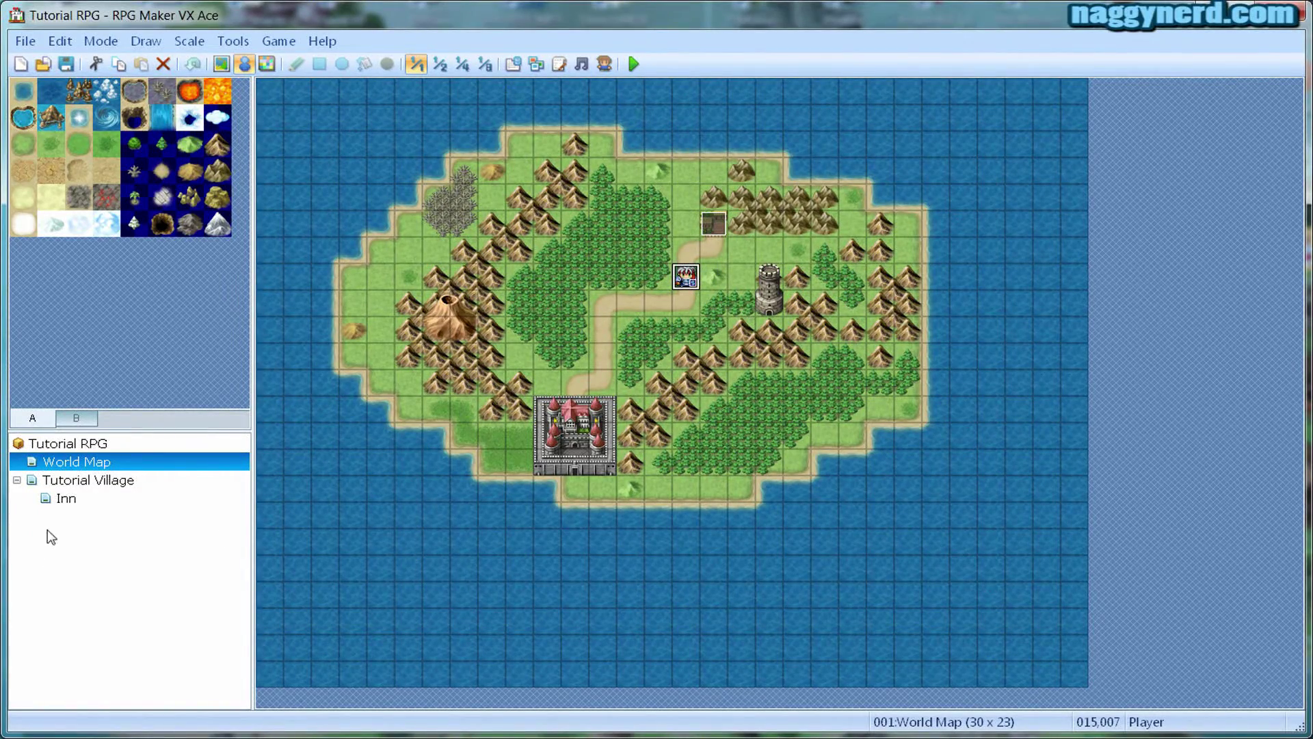
# Look over the Tutorial Village, Inn and World Map, ending at Tutorial Village's inn door tile
pyautogui.click(73, 482)
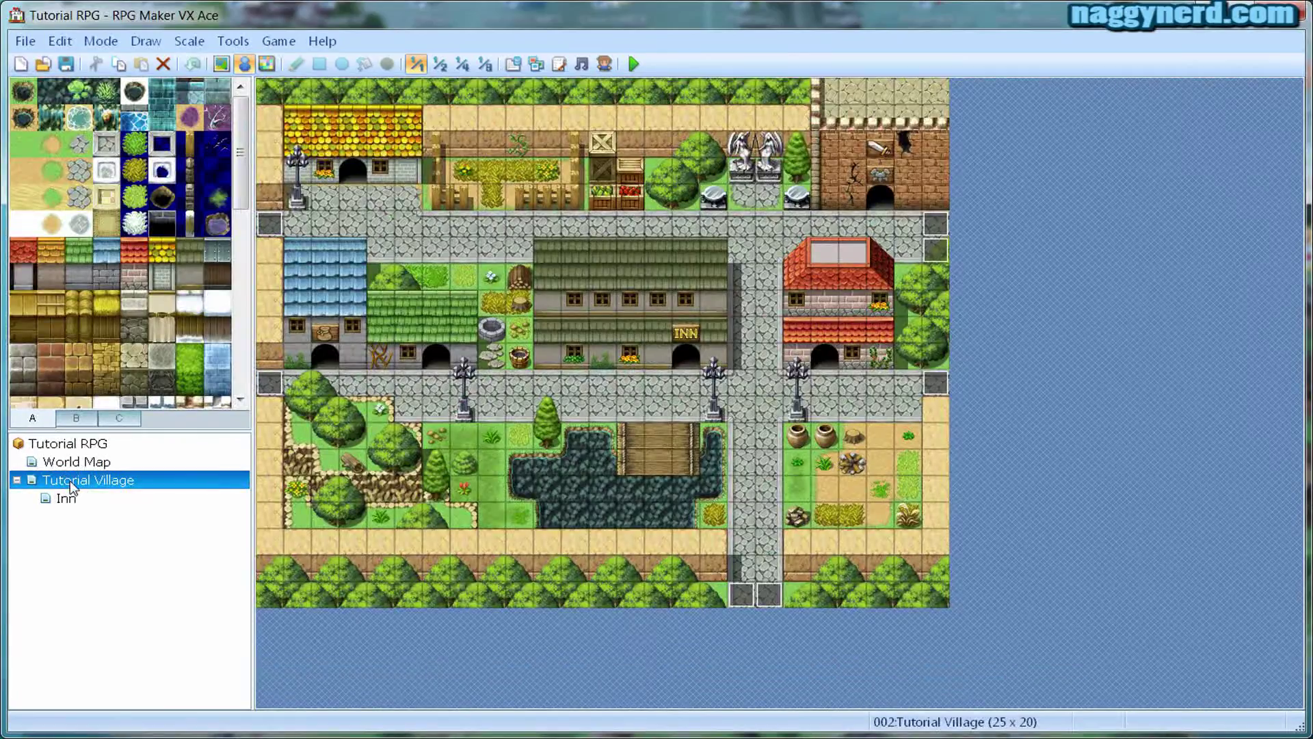
pyautogui.click(687, 357)
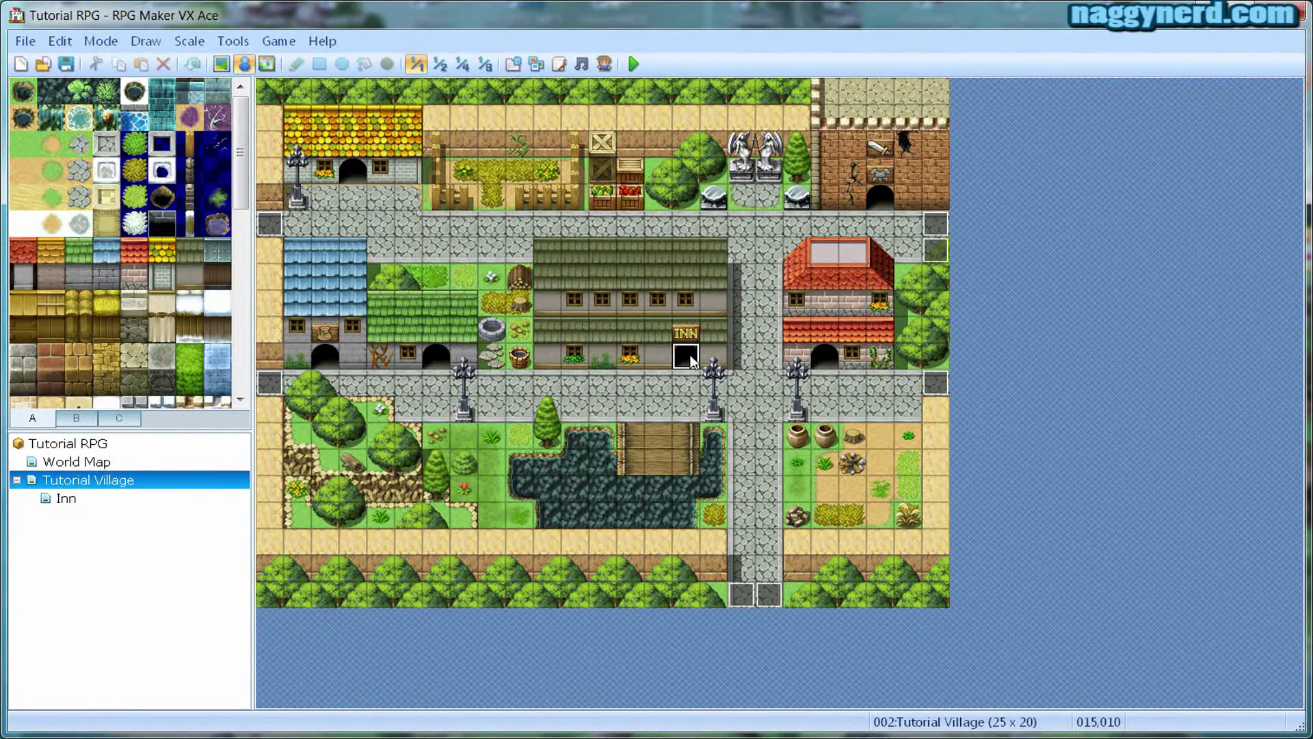
pyautogui.click(65, 500)
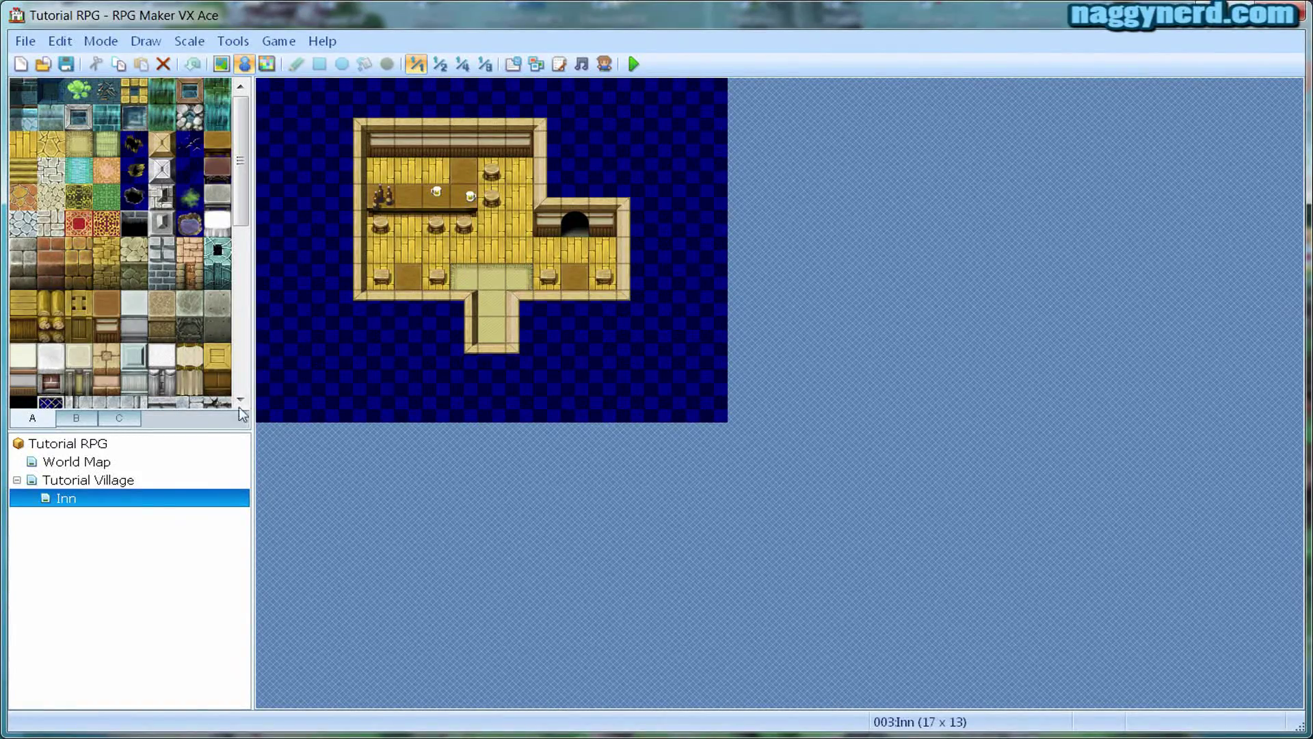
pyautogui.click(116, 480)
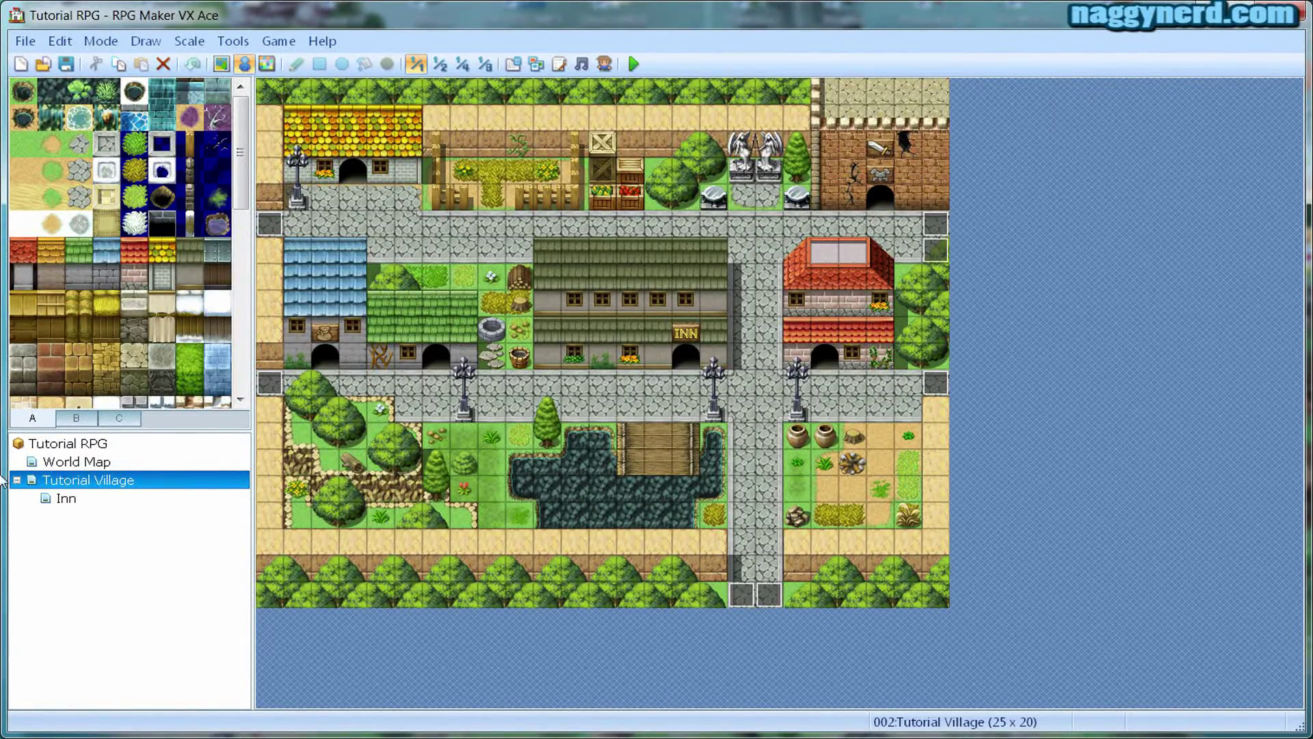
pyautogui.click(39, 462)
pyautogui.click(60, 481)
pyautogui.click(71, 498)
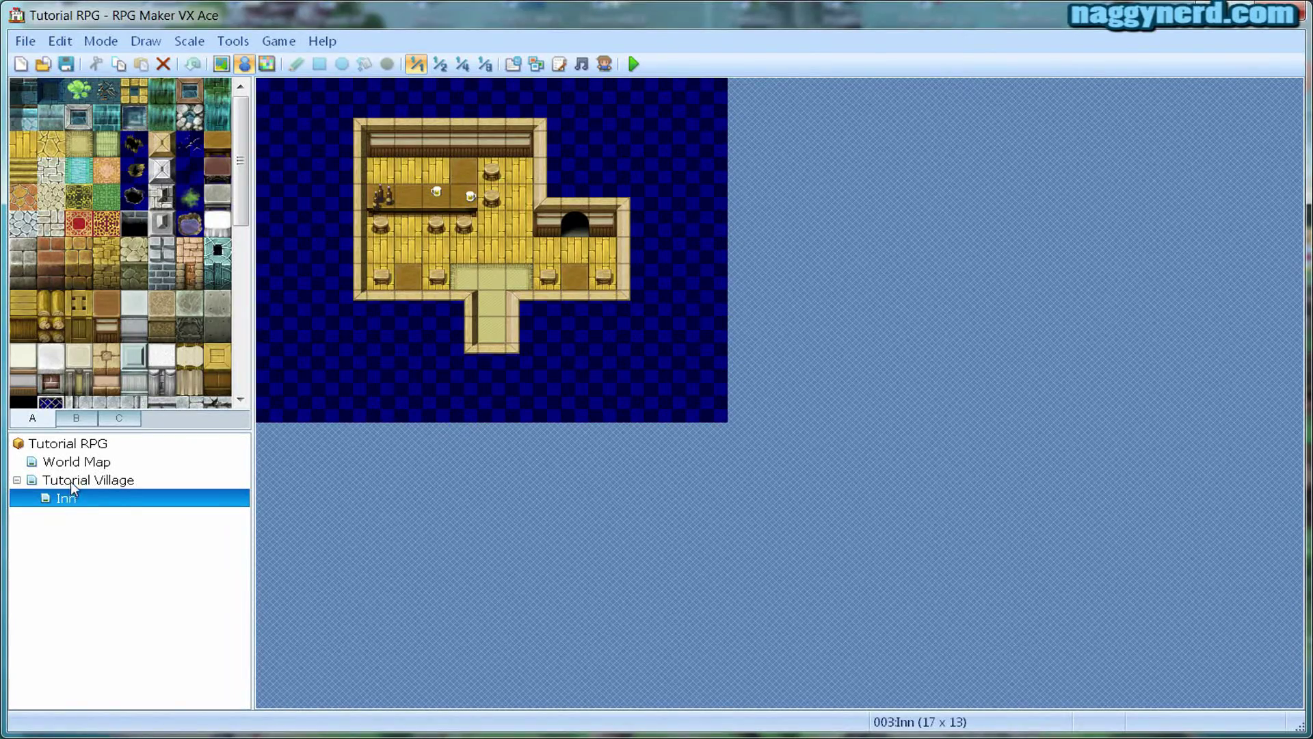
pyautogui.click(71, 480)
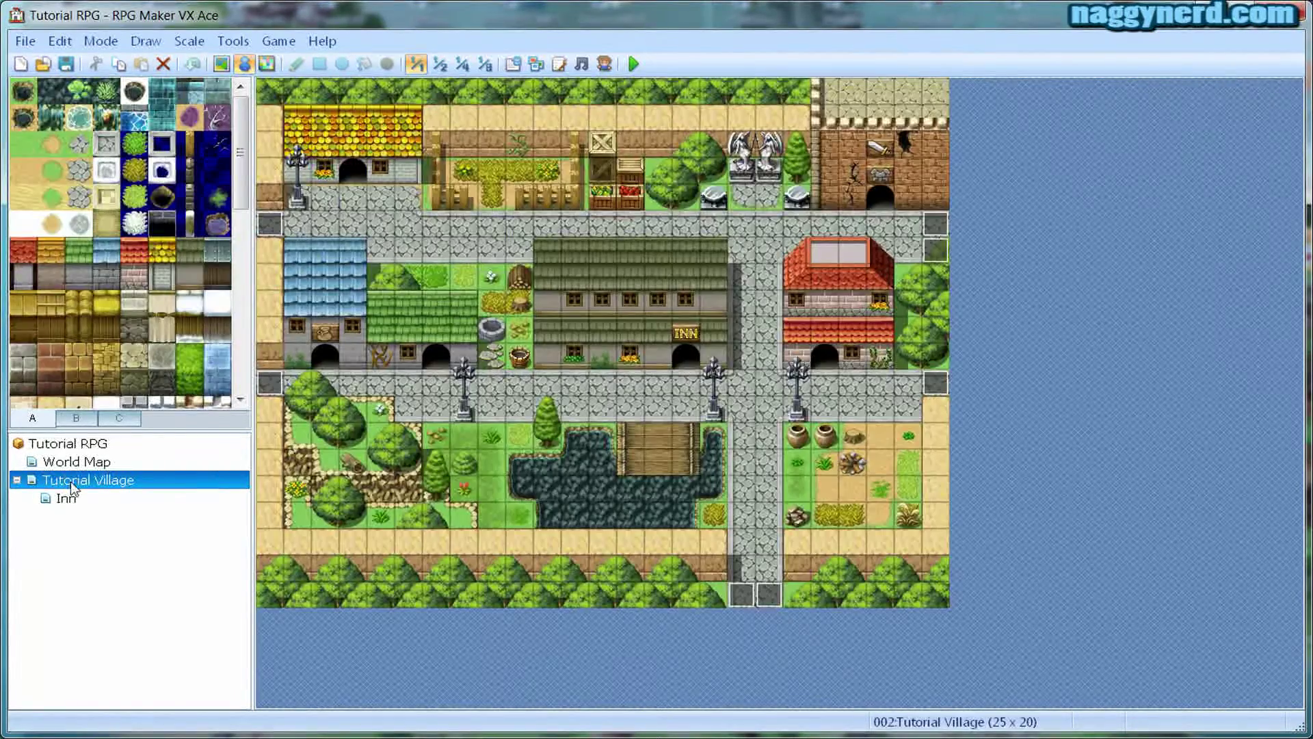
pyautogui.rightClick(683, 360)
# Create a new inn door event with a Transfer Player command to Inn (008,009)
pyautogui.click(729, 381)
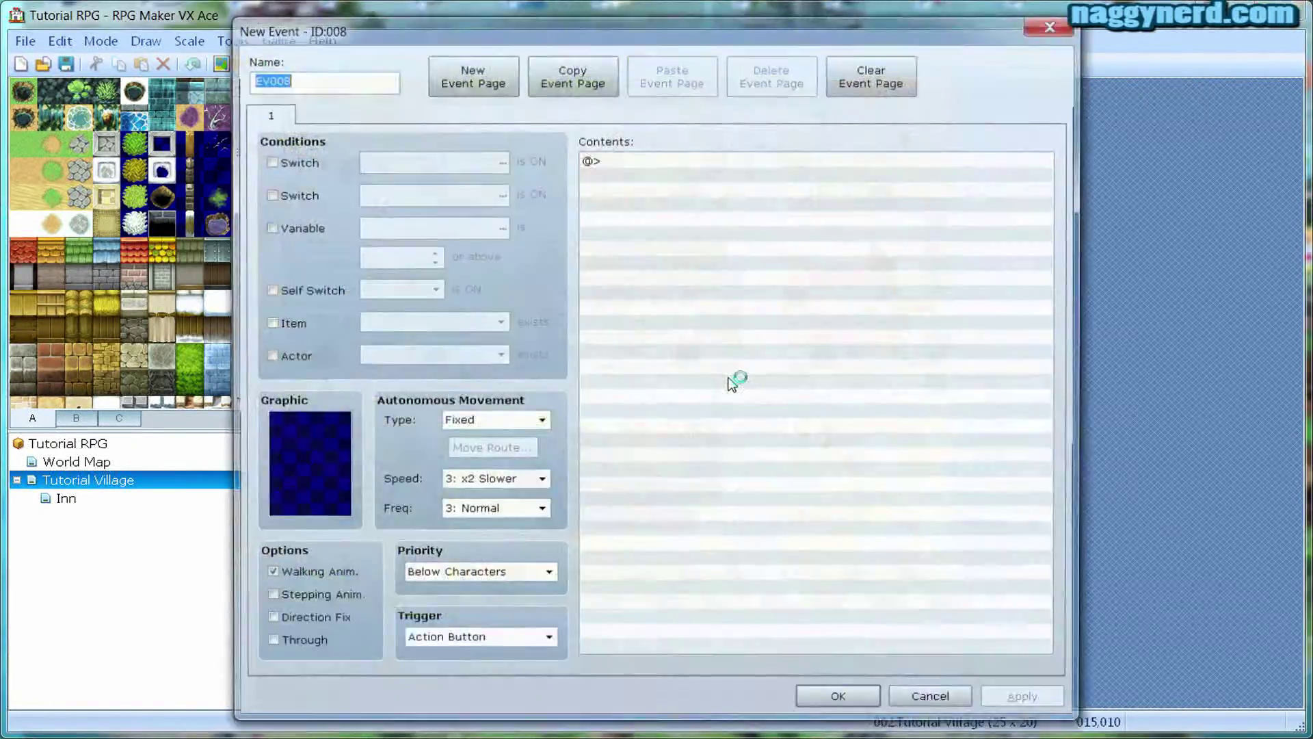
pyautogui.rightClick(651, 185)
pyautogui.click(651, 186)
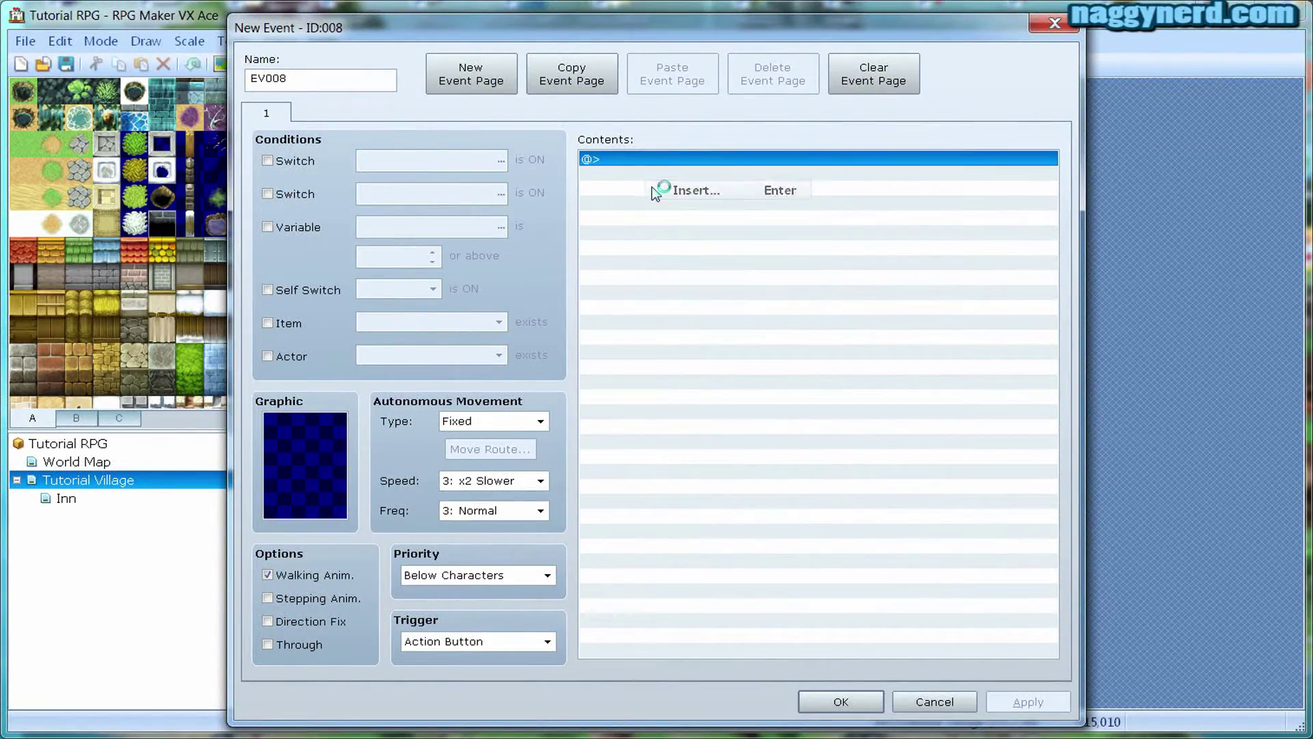
pyautogui.click(684, 145)
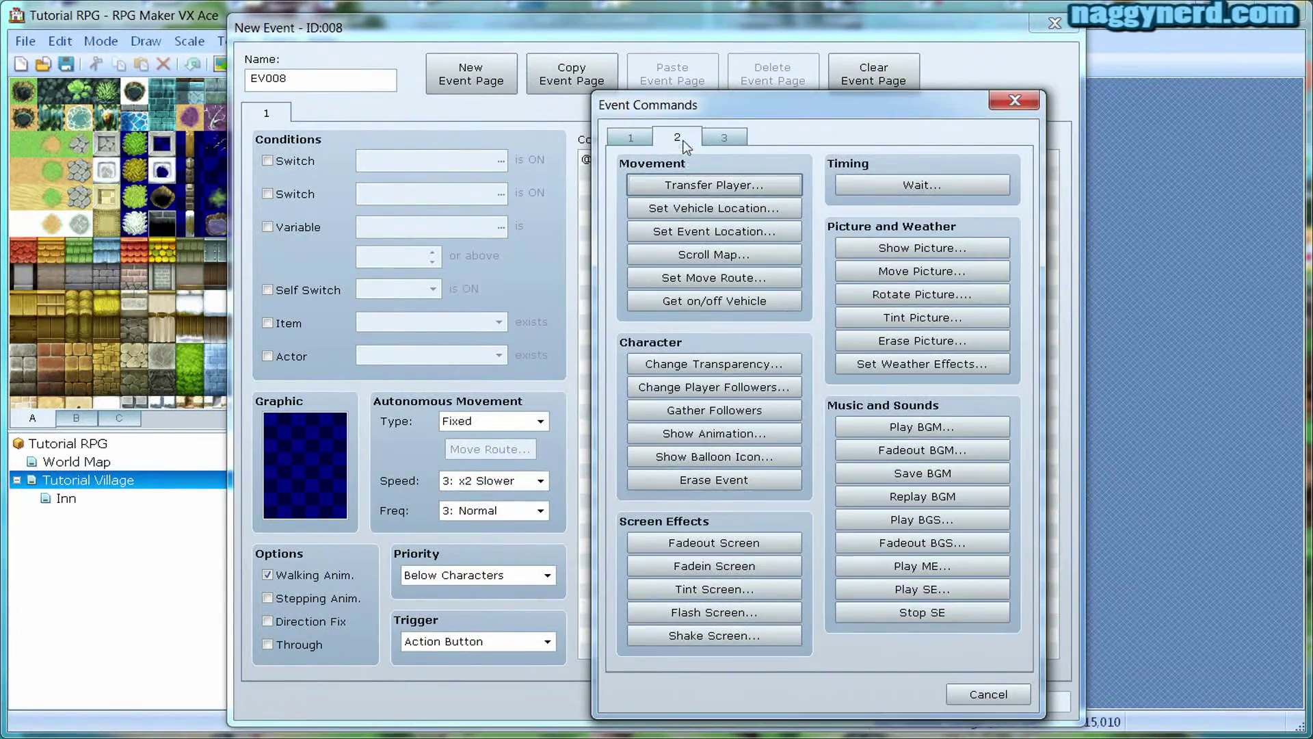
pyautogui.click(682, 189)
pyautogui.click(917, 334)
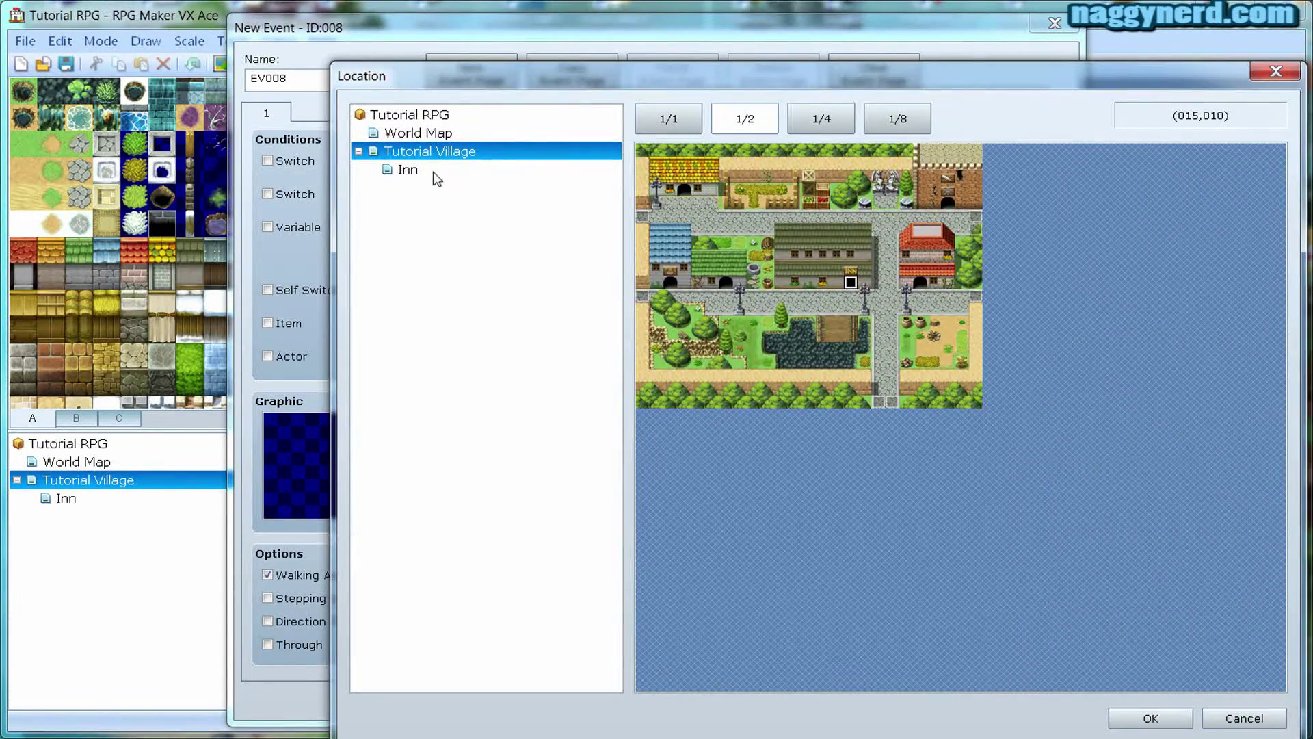
pyautogui.click(434, 172)
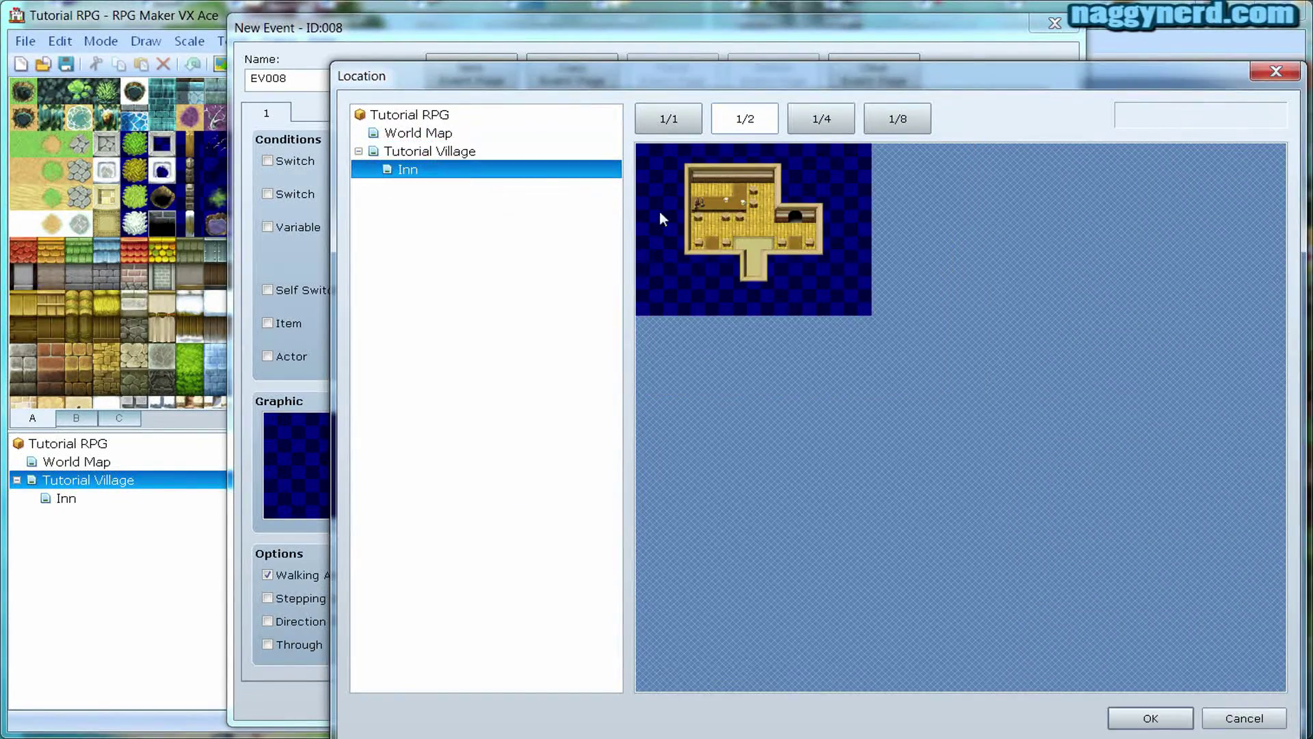
pyautogui.click(755, 268)
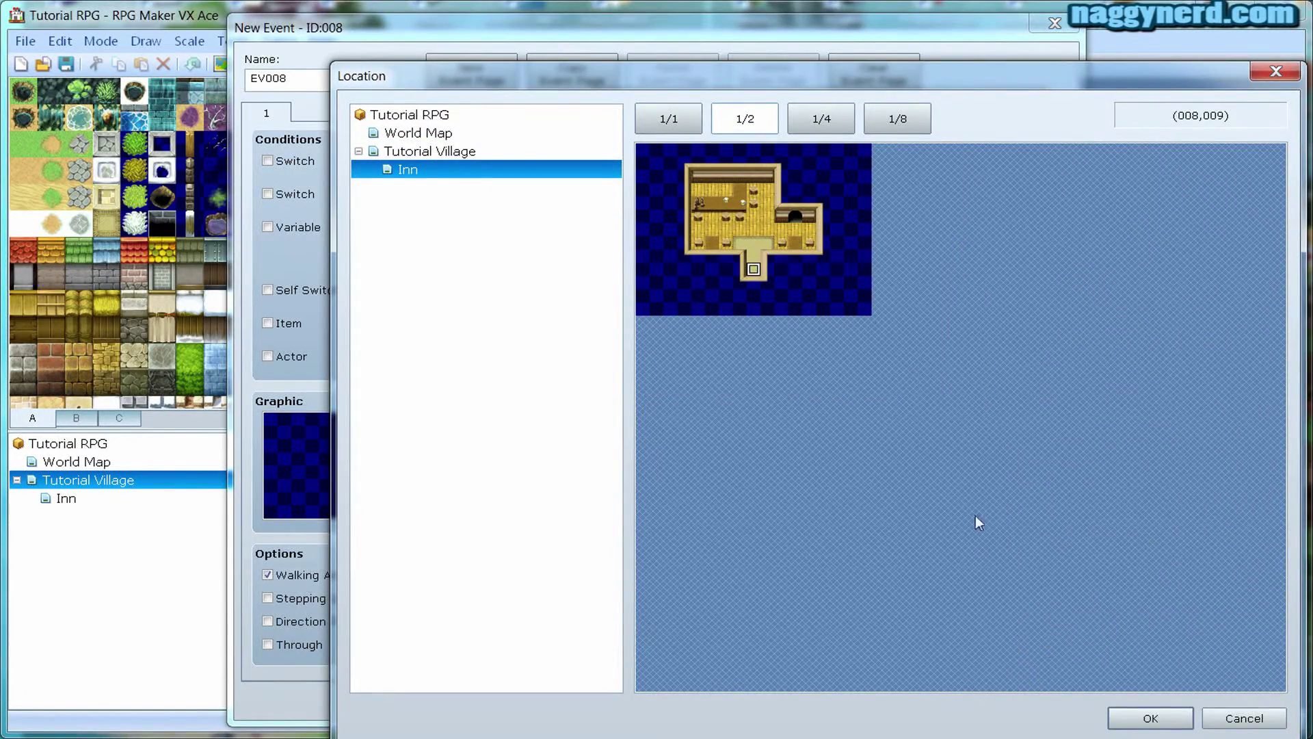
pyautogui.click(1151, 718)
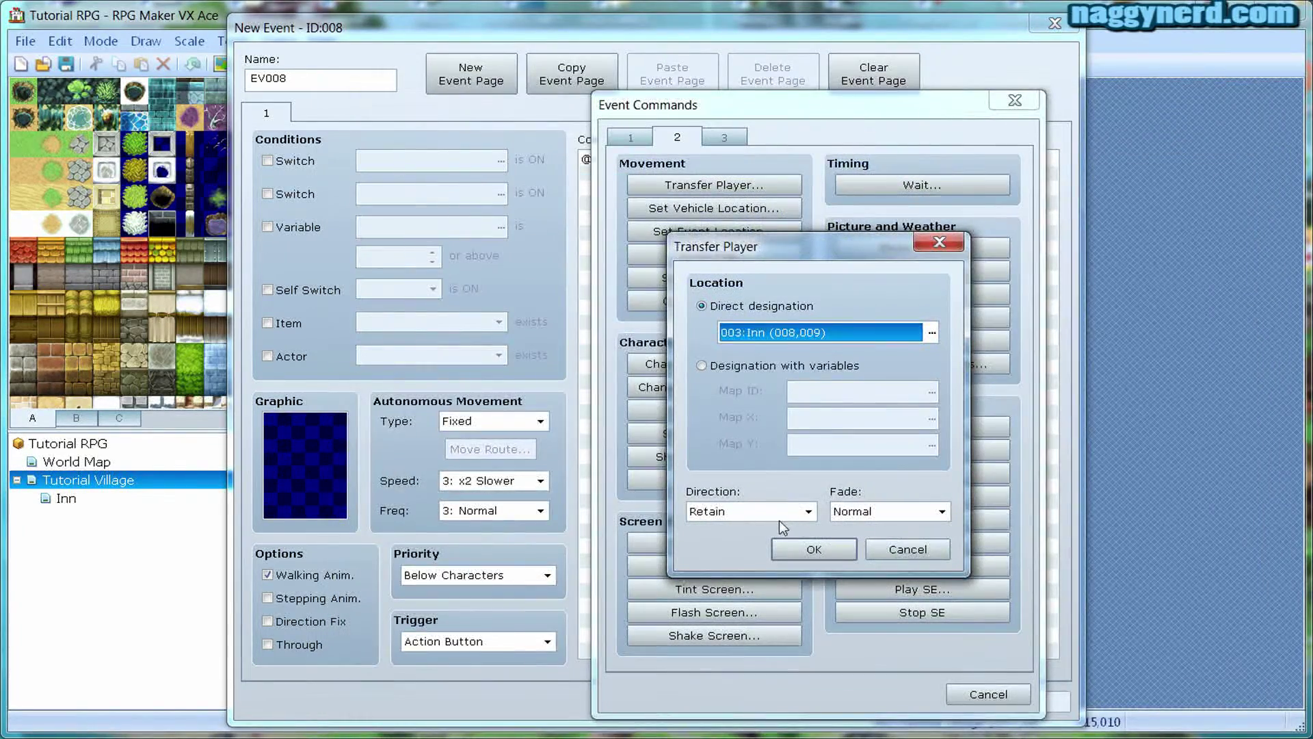
pyautogui.click(821, 557)
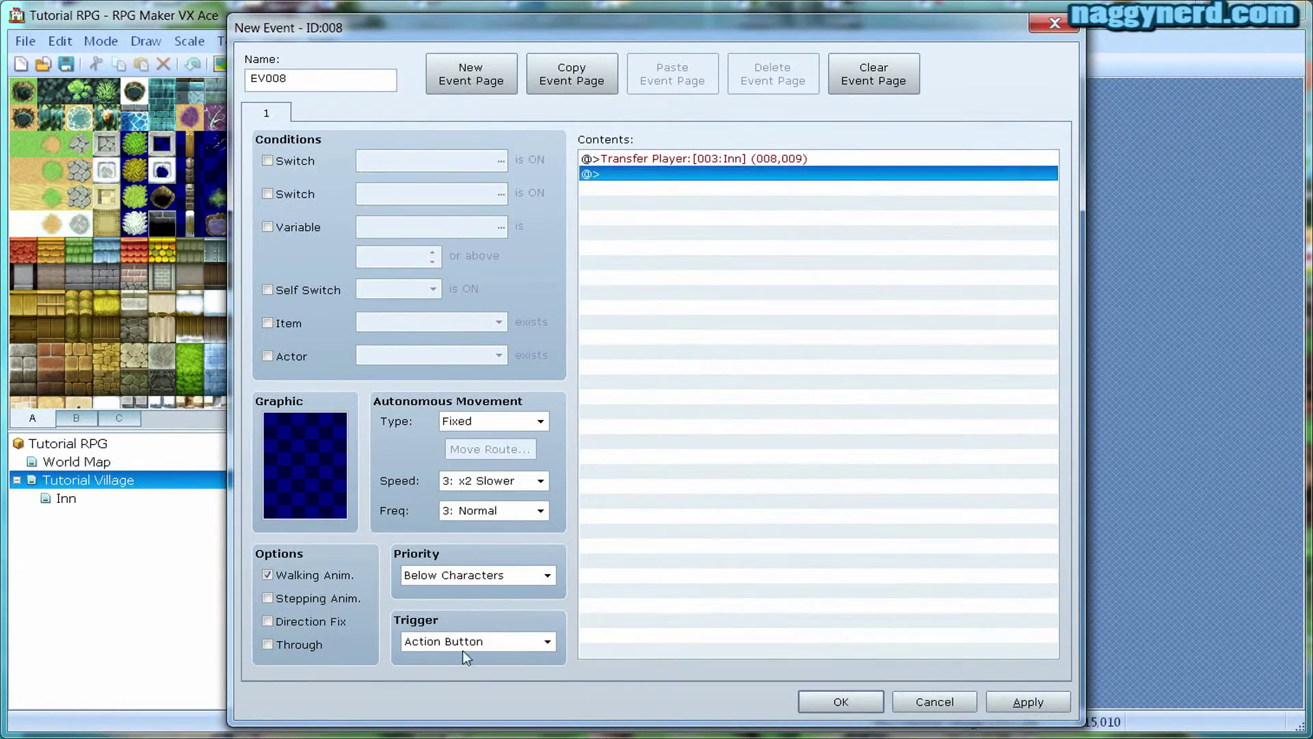
# Set the door event's trigger to Player Touch and save it
pyautogui.click(449, 643)
pyautogui.click(446, 672)
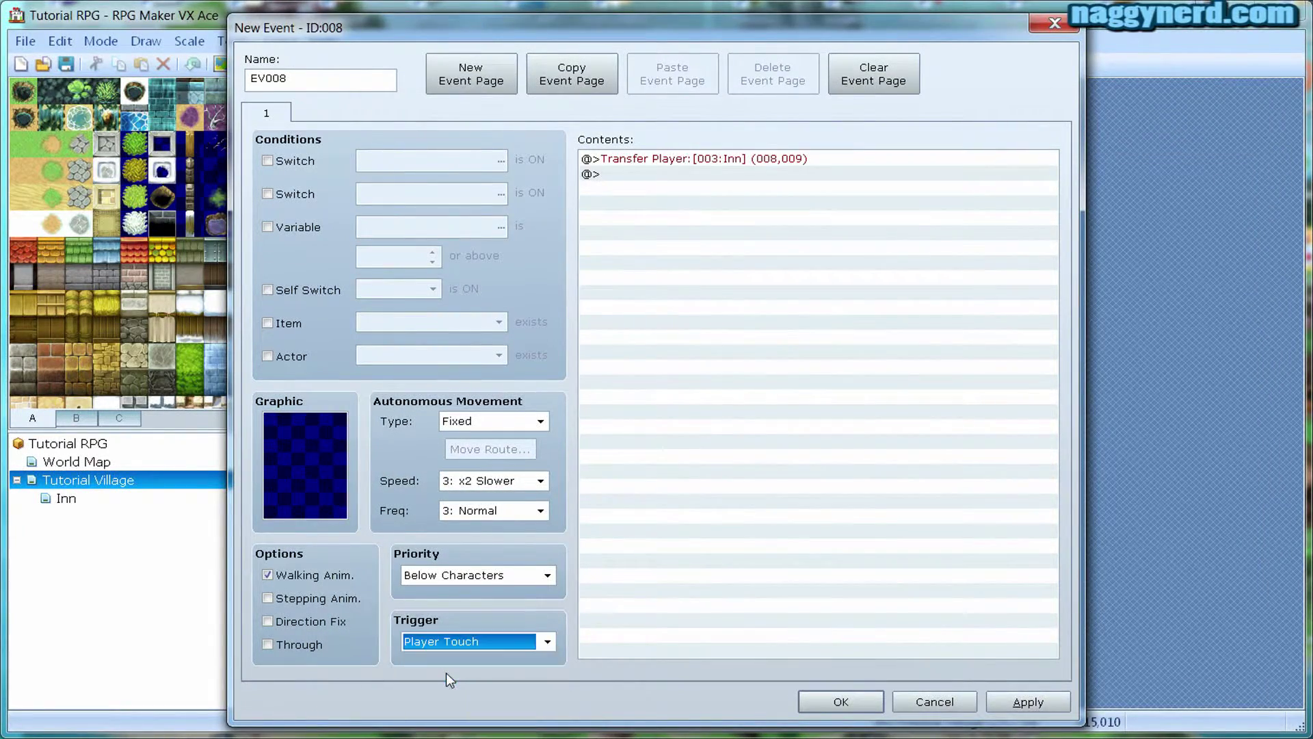
pyautogui.click(845, 691)
# On the Inn map, create an exit event below the entrance with Same as Characters priority and Player Touch trigger
pyautogui.click(66, 500)
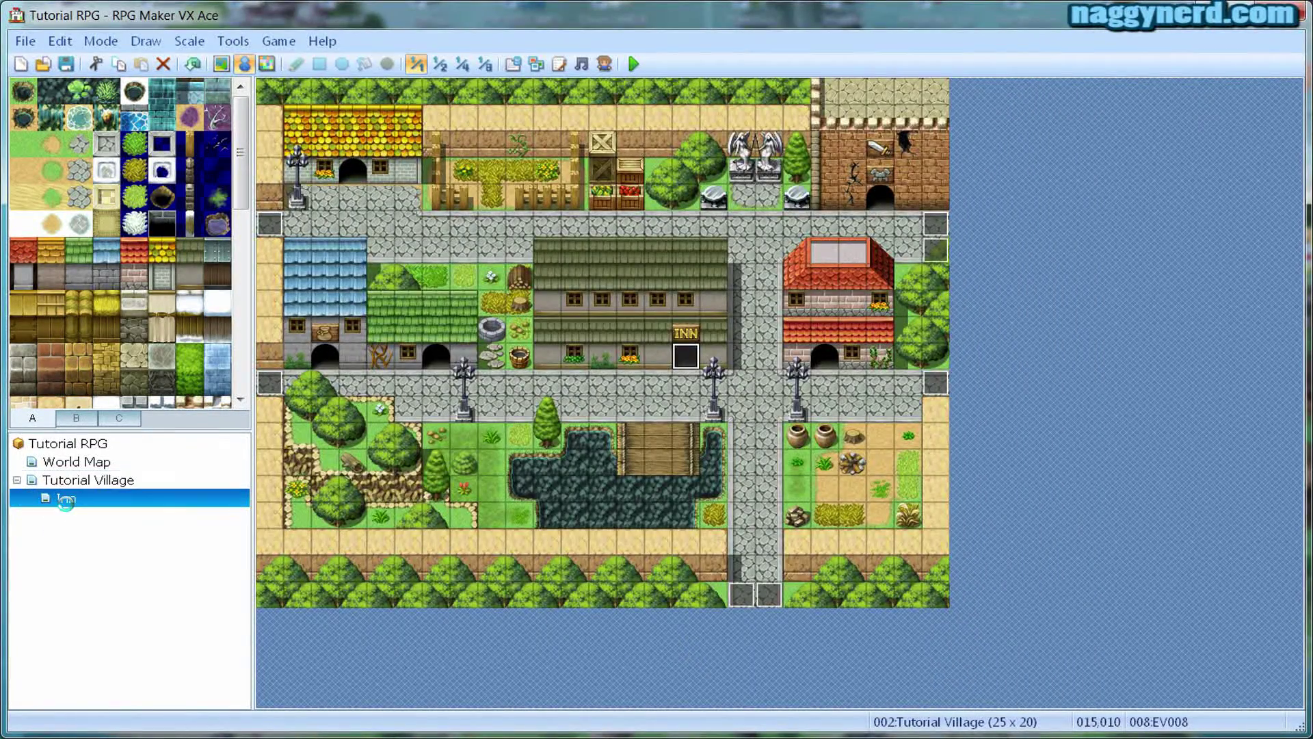
pyautogui.rightClick(499, 353)
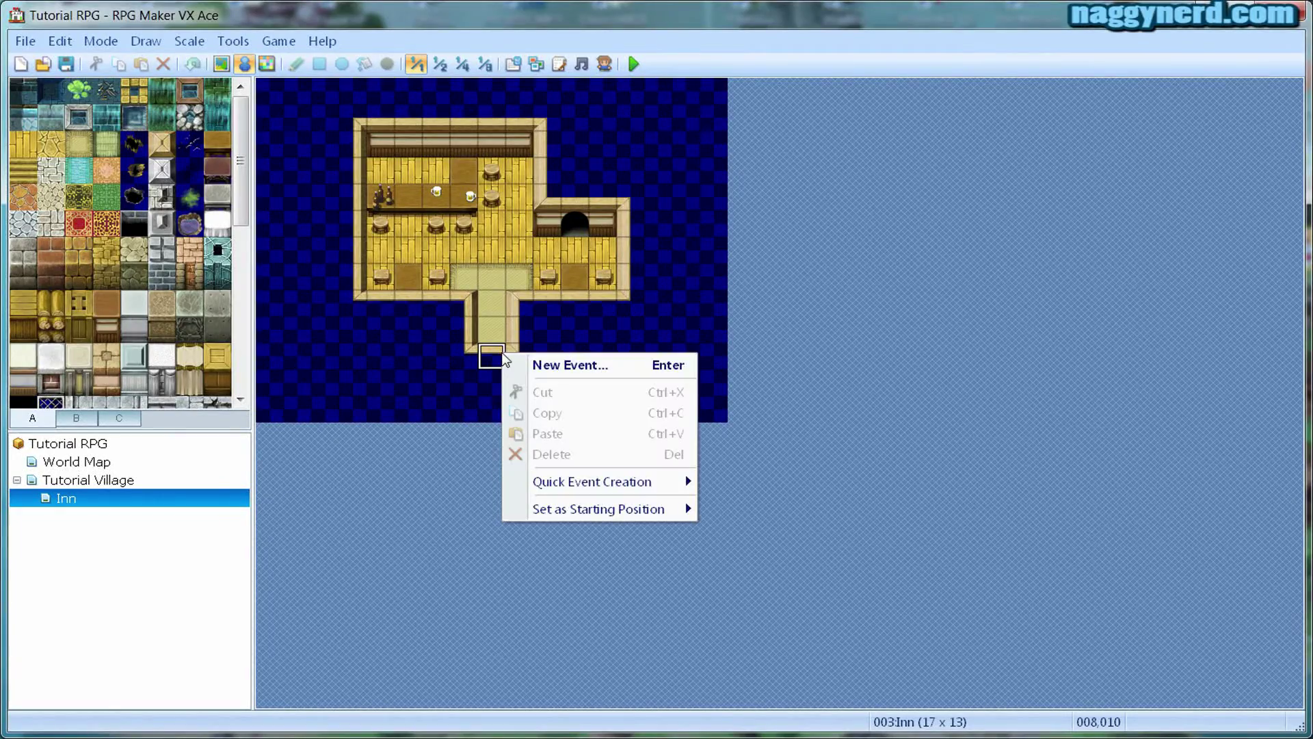
pyautogui.click(552, 371)
pyautogui.click(454, 576)
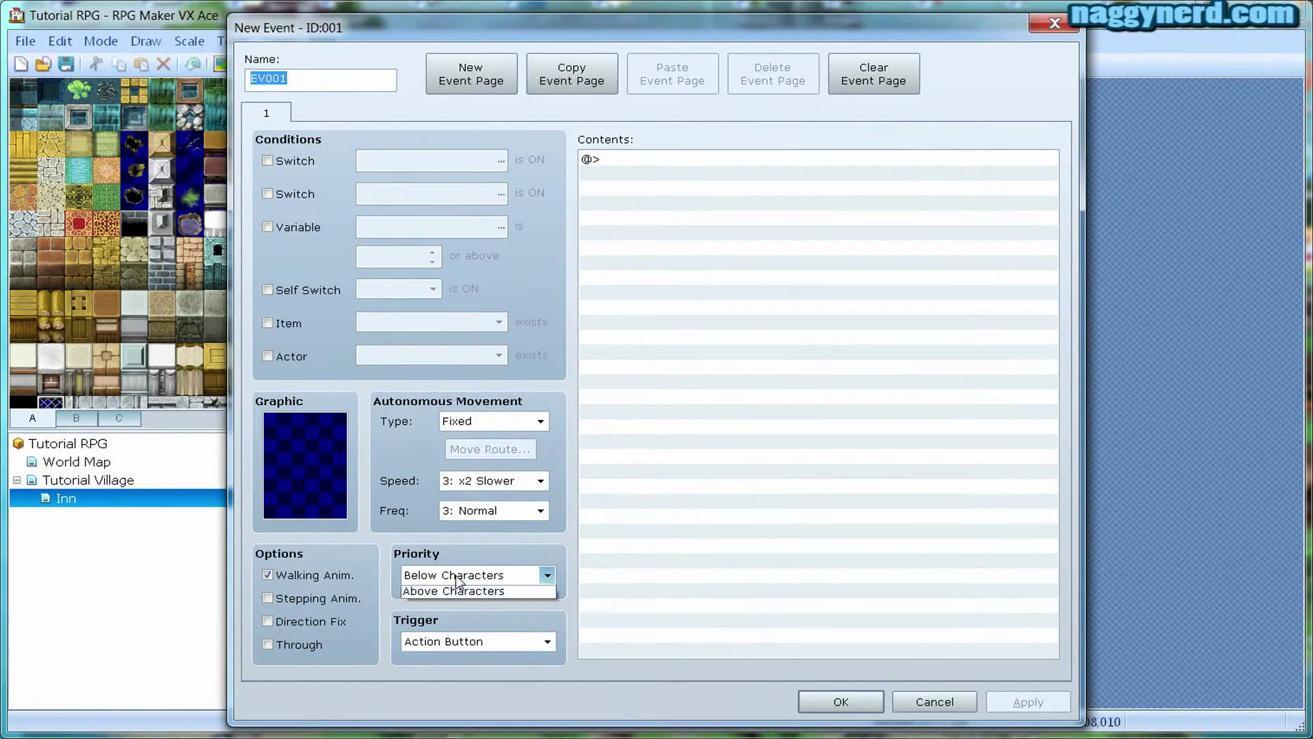
pyautogui.click(449, 613)
pyautogui.click(461, 643)
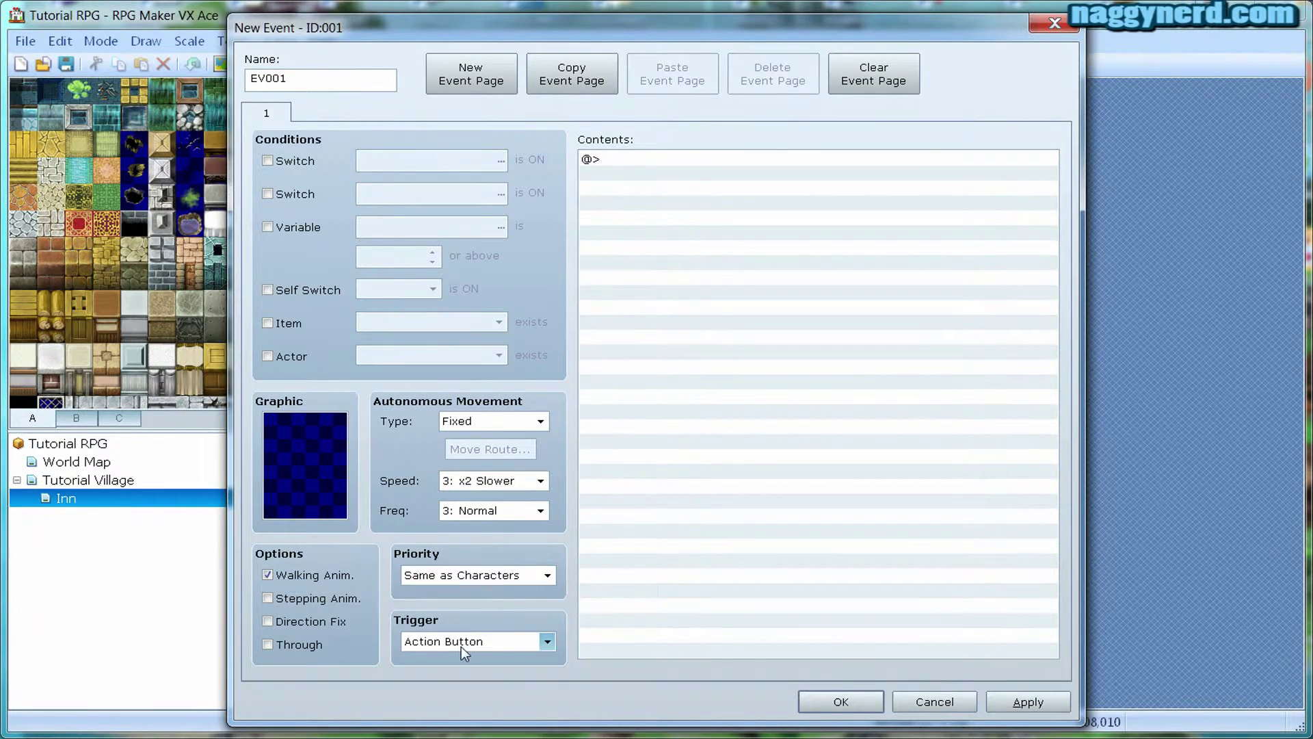
pyautogui.click(461, 675)
# Add a Transfer Player to Tutorial Village (015,011) to the exit event and save it
pyautogui.rightClick(651, 218)
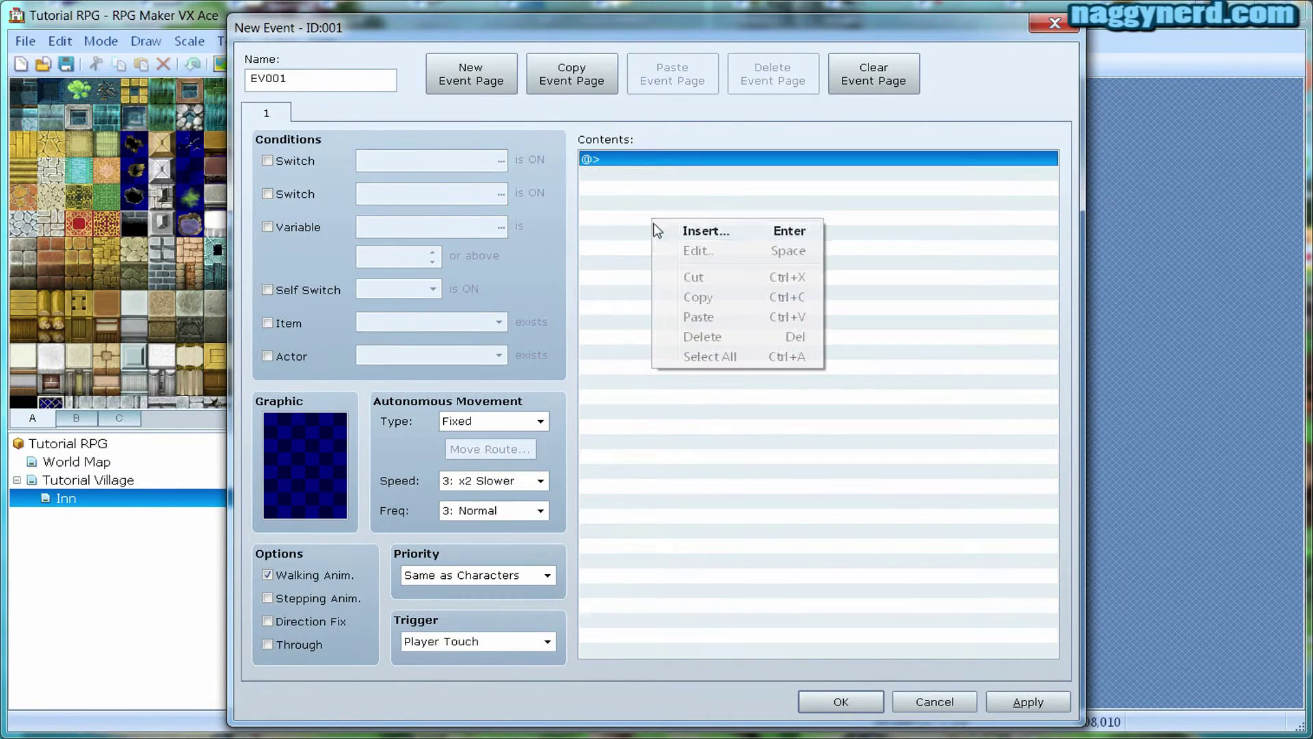
pyautogui.click(660, 230)
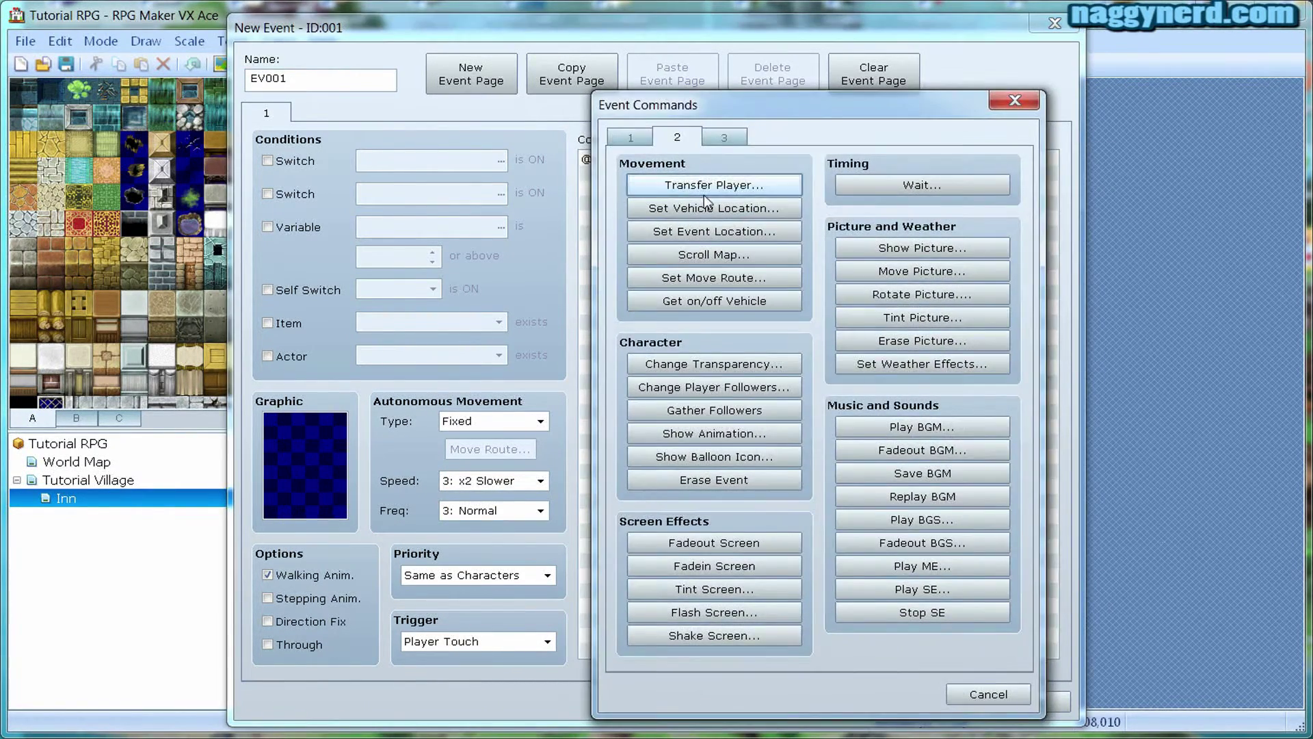
pyautogui.click(704, 194)
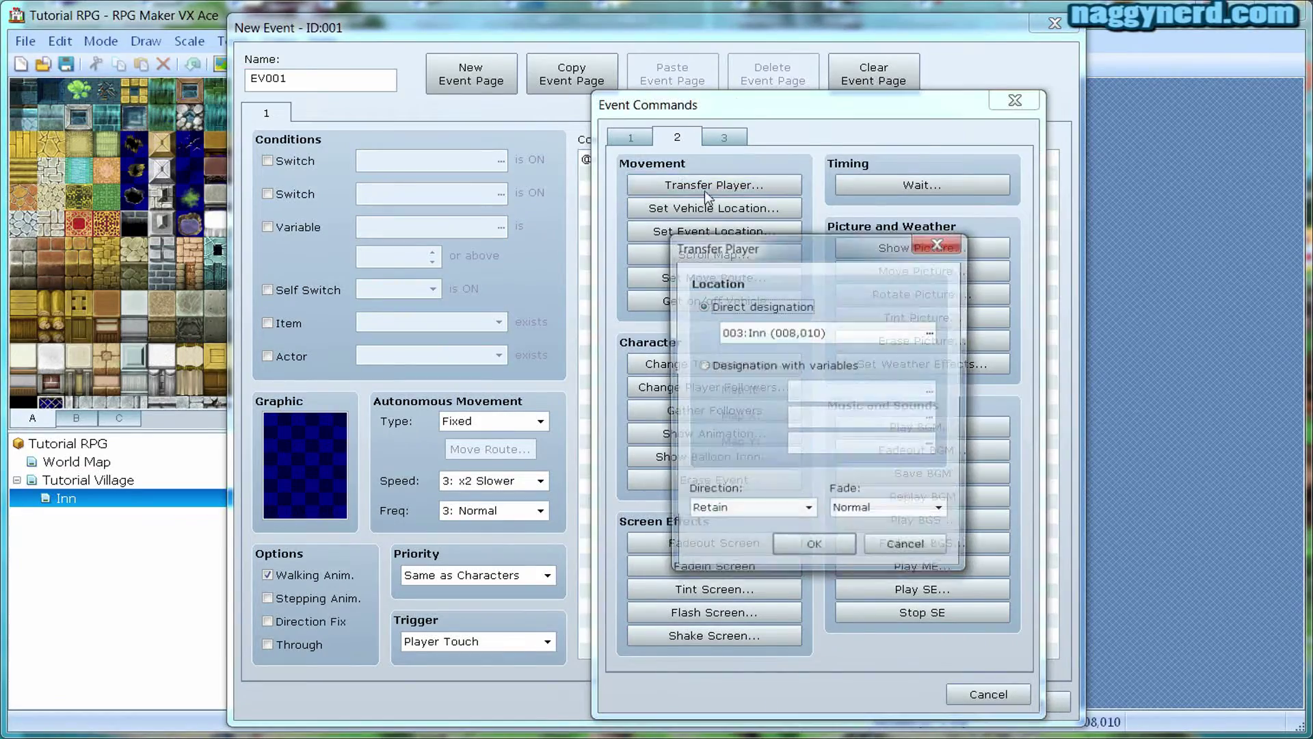
pyautogui.click(932, 333)
pyautogui.click(452, 157)
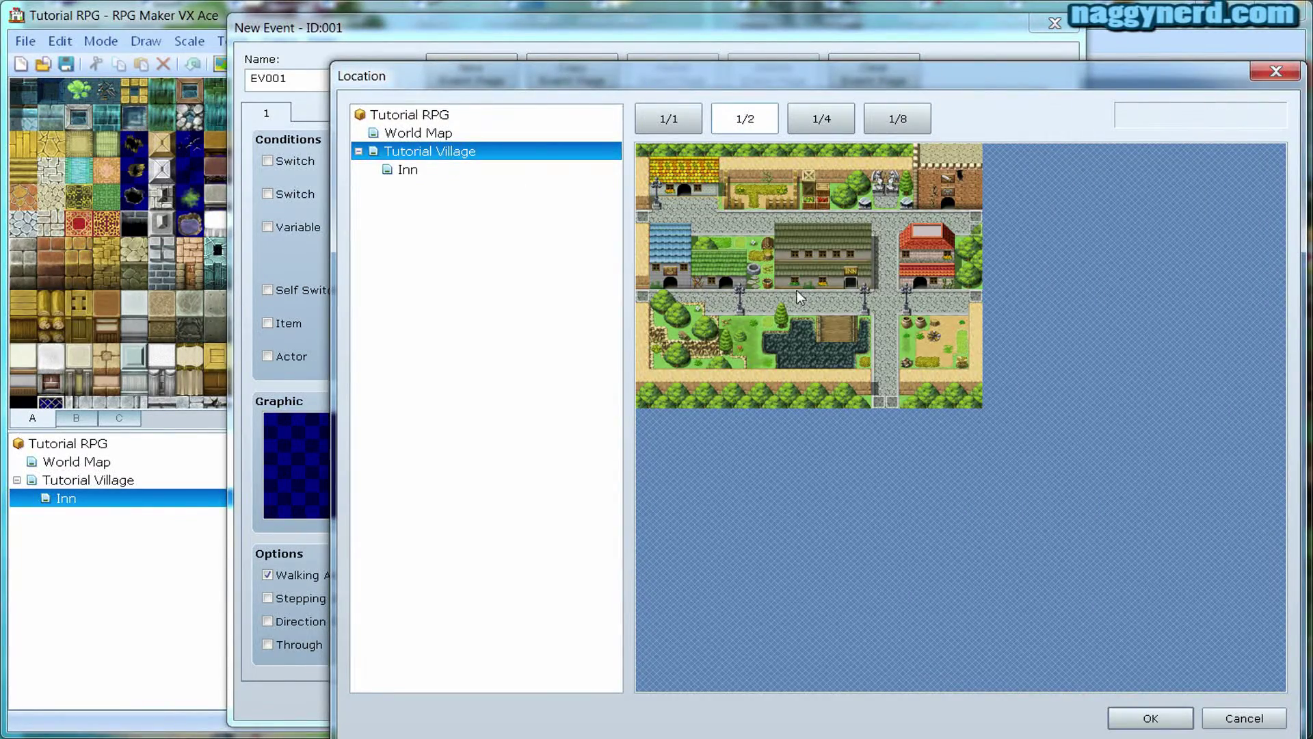
pyautogui.click(851, 296)
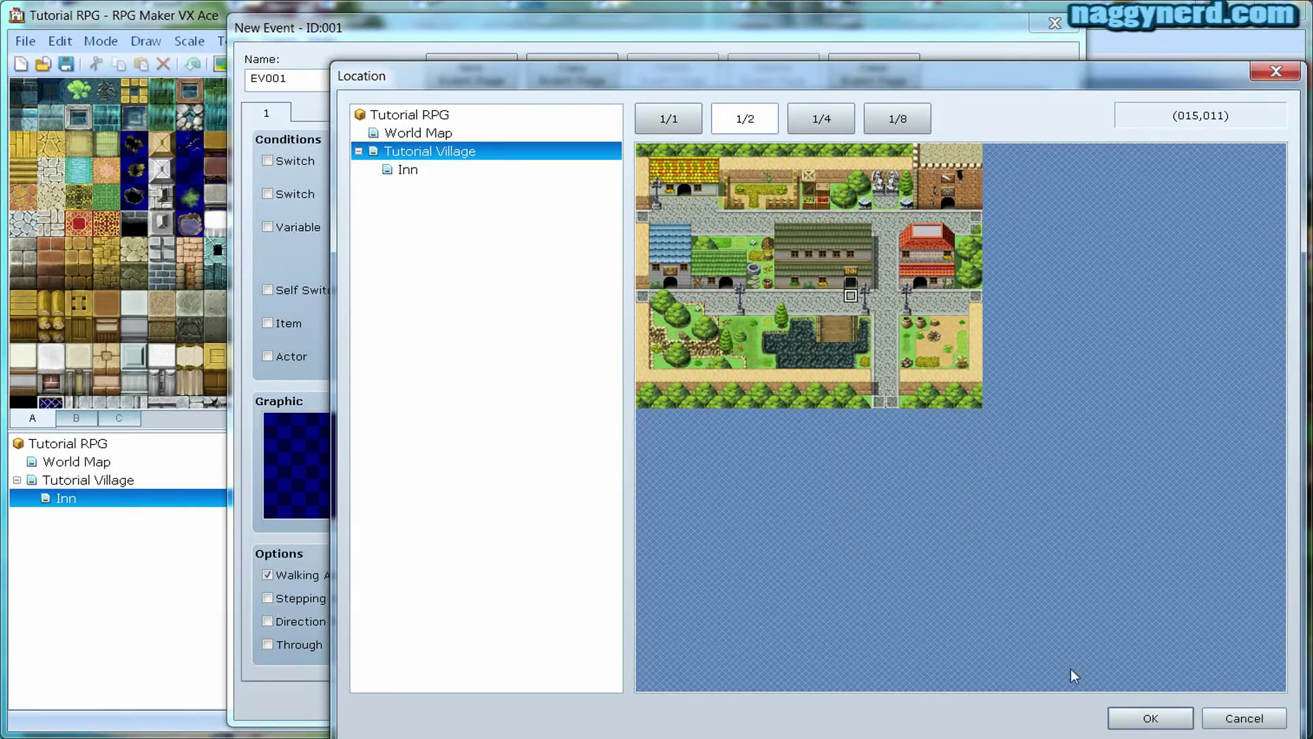
pyautogui.click(1136, 719)
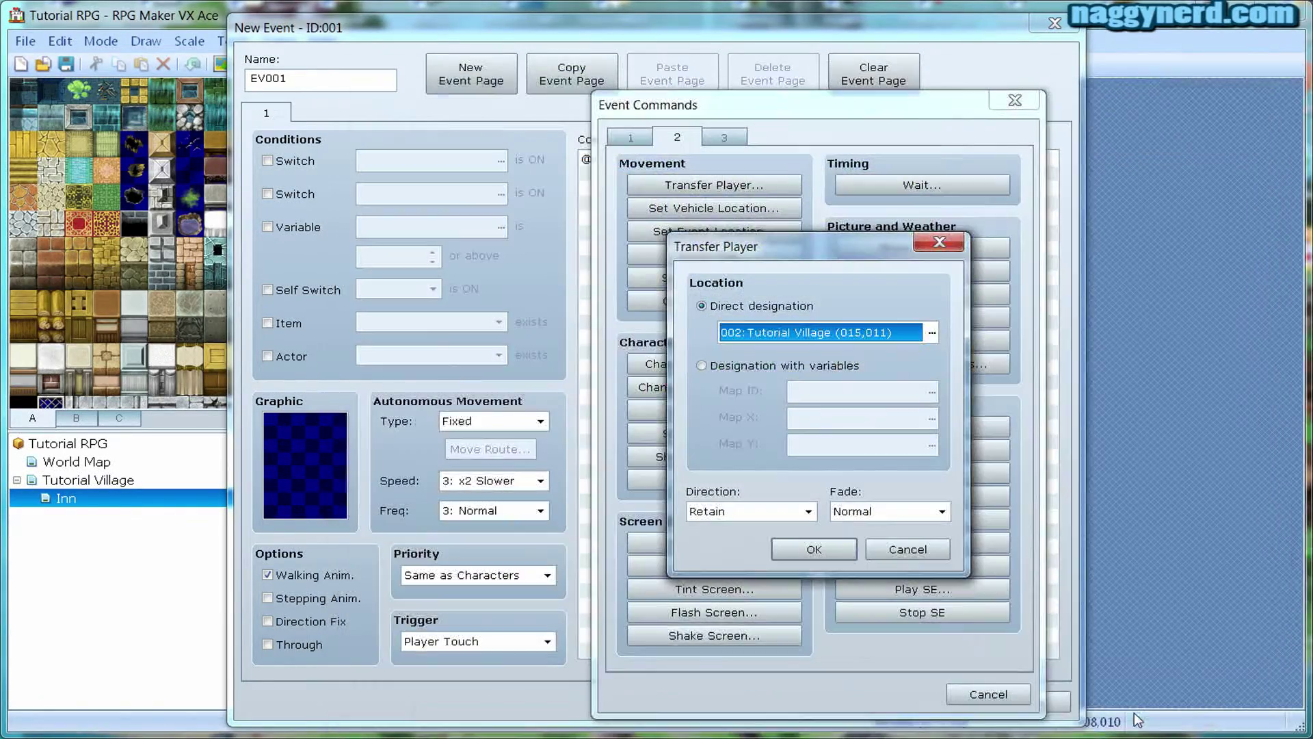
pyautogui.click(814, 549)
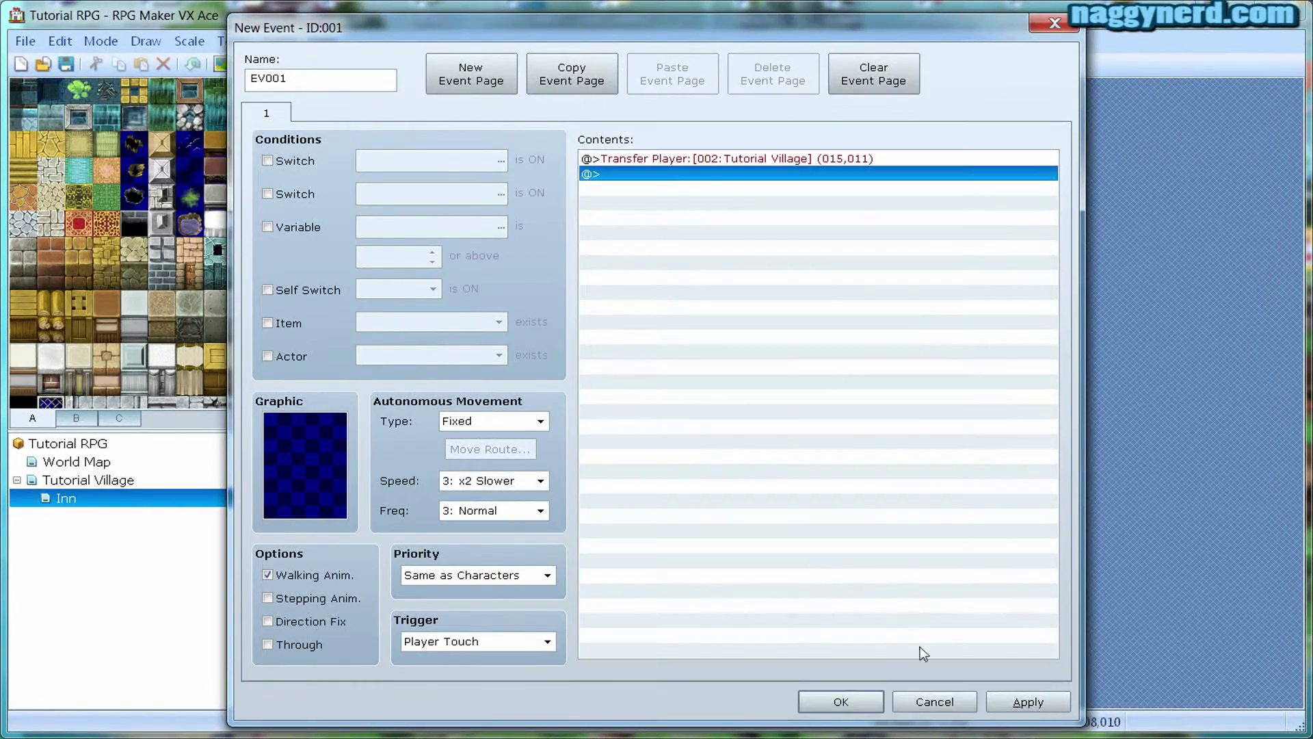
pyautogui.click(876, 699)
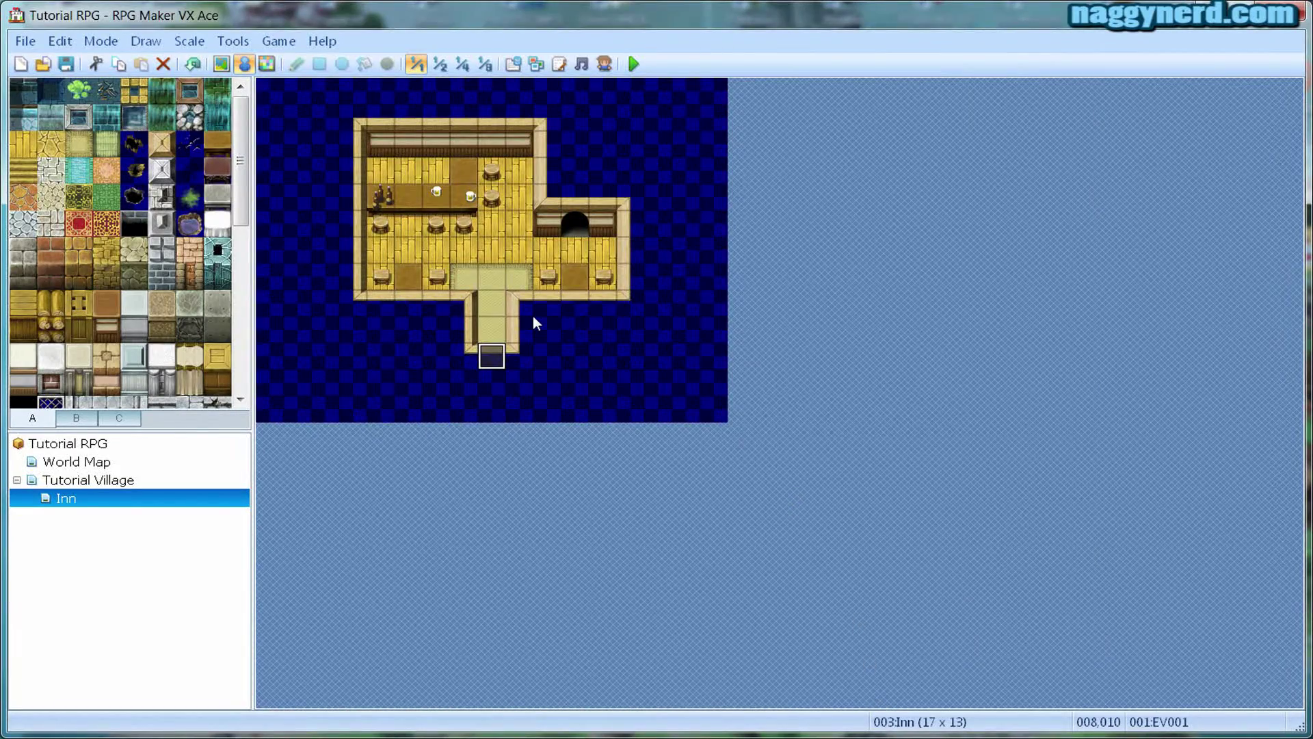
# Switch to Tutorial Village and back to the Inn, then bring up event options behind the counter
pyautogui.click(80, 478)
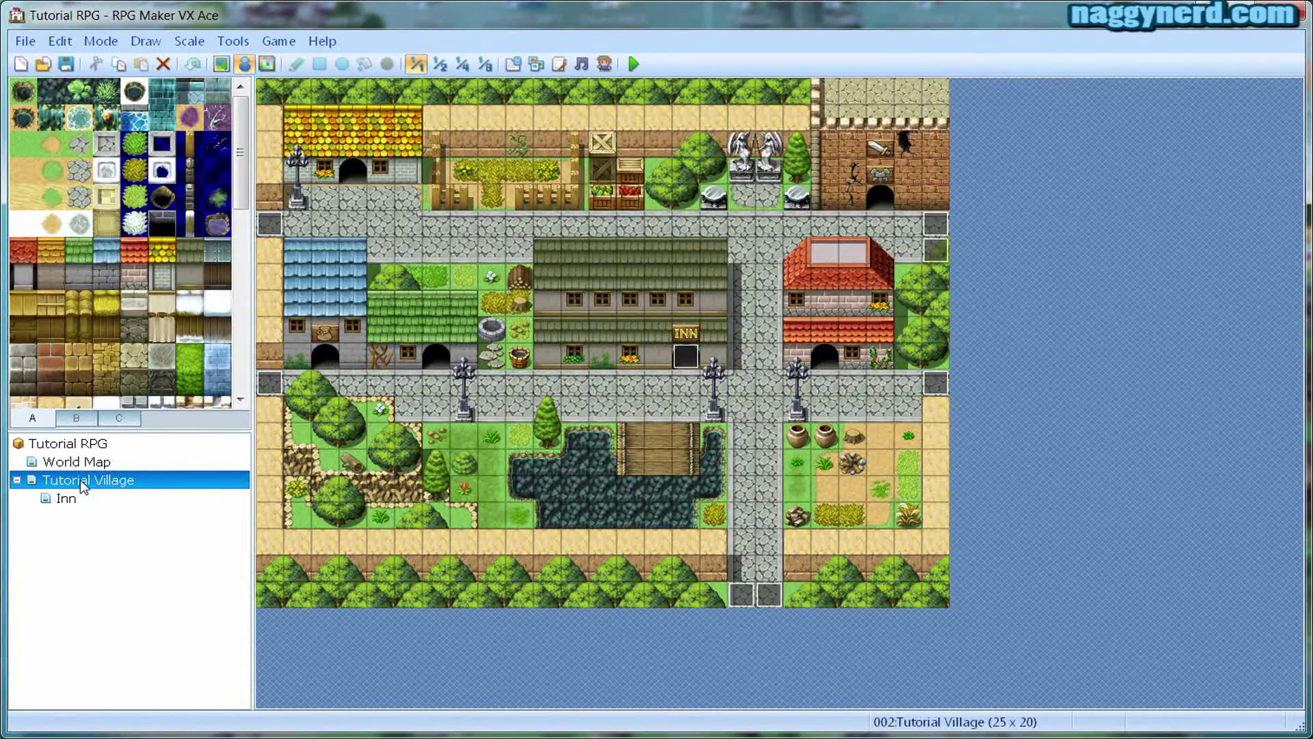
pyautogui.click(71, 499)
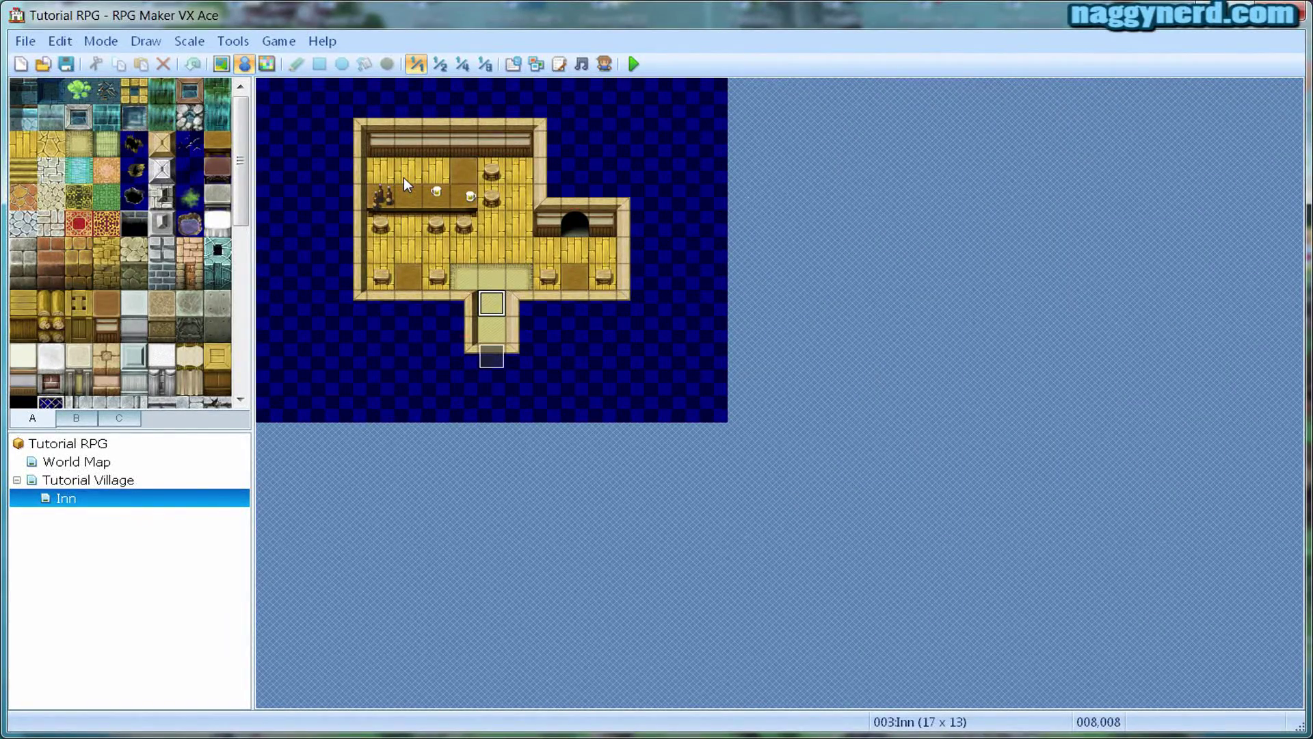
pyautogui.rightClick(403, 179)
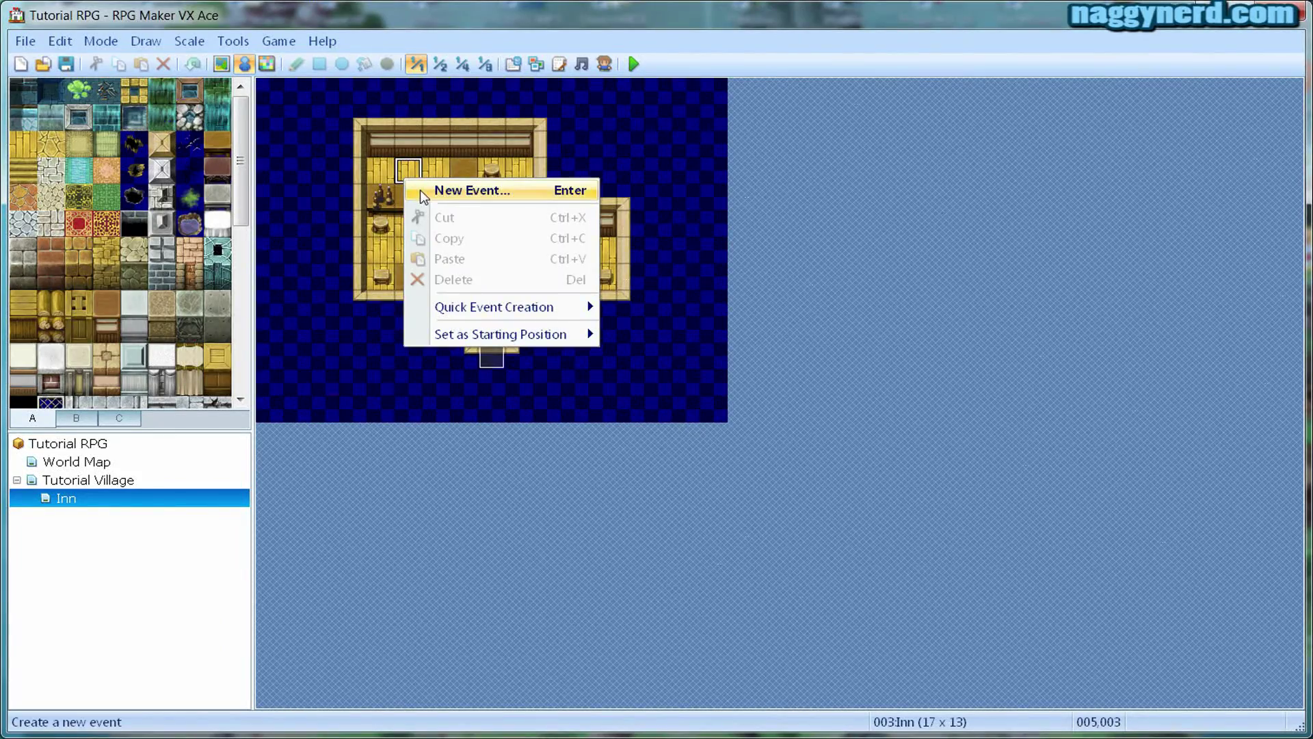
# Create a new event behind the counter using Actor3's second character sprite
pyautogui.click(422, 192)
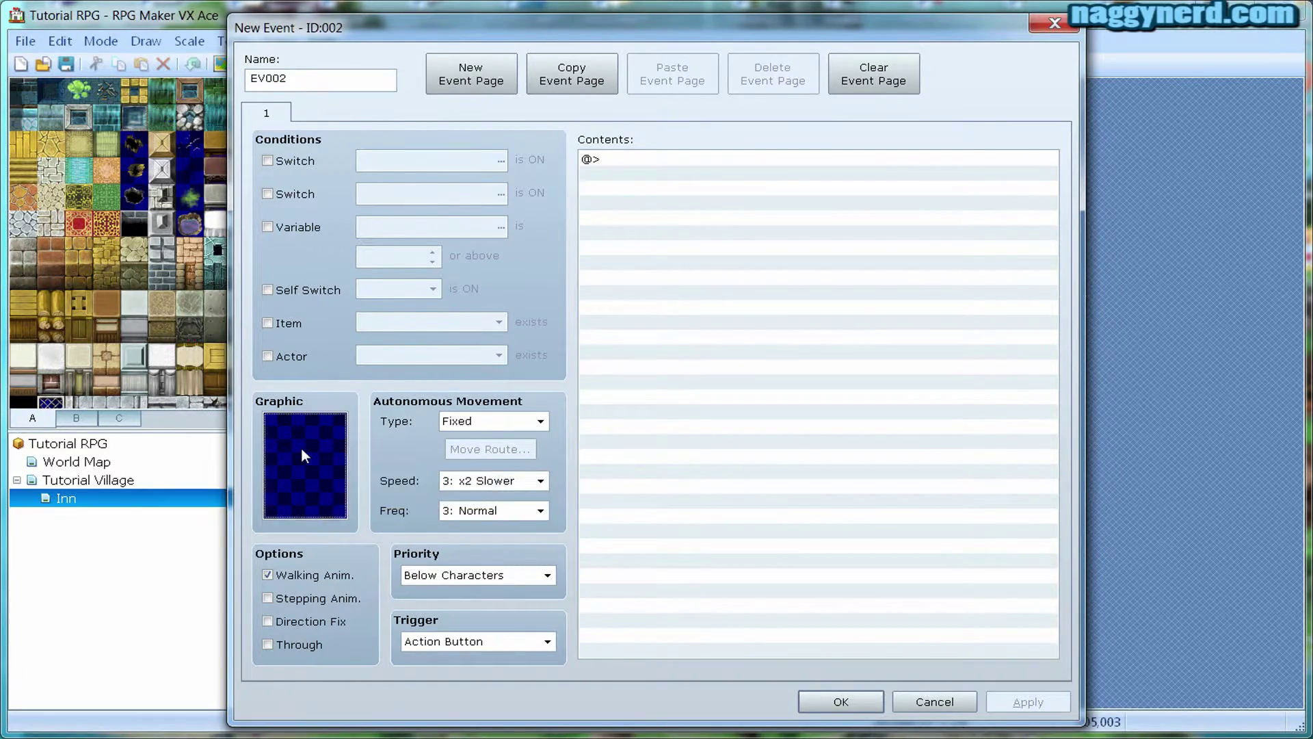
pyautogui.doubleClick(303, 454)
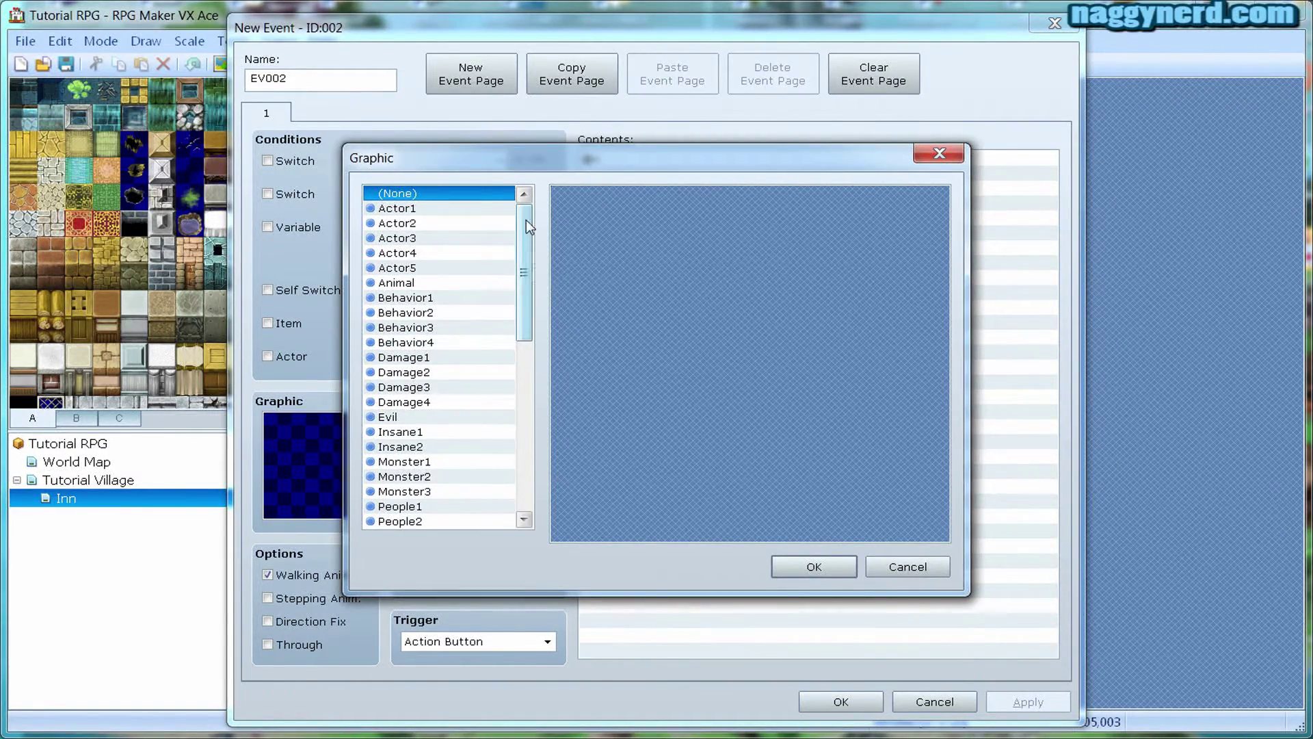
pyautogui.click(416, 227)
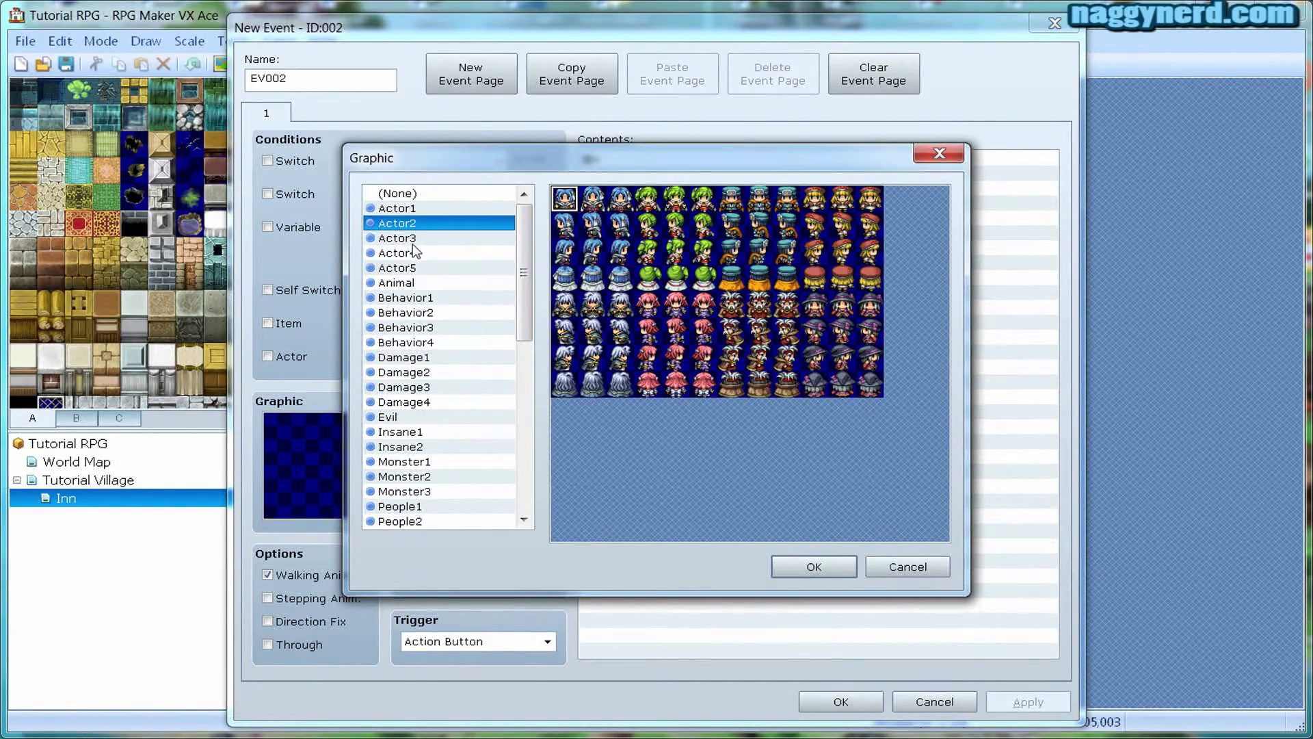
pyautogui.click(412, 240)
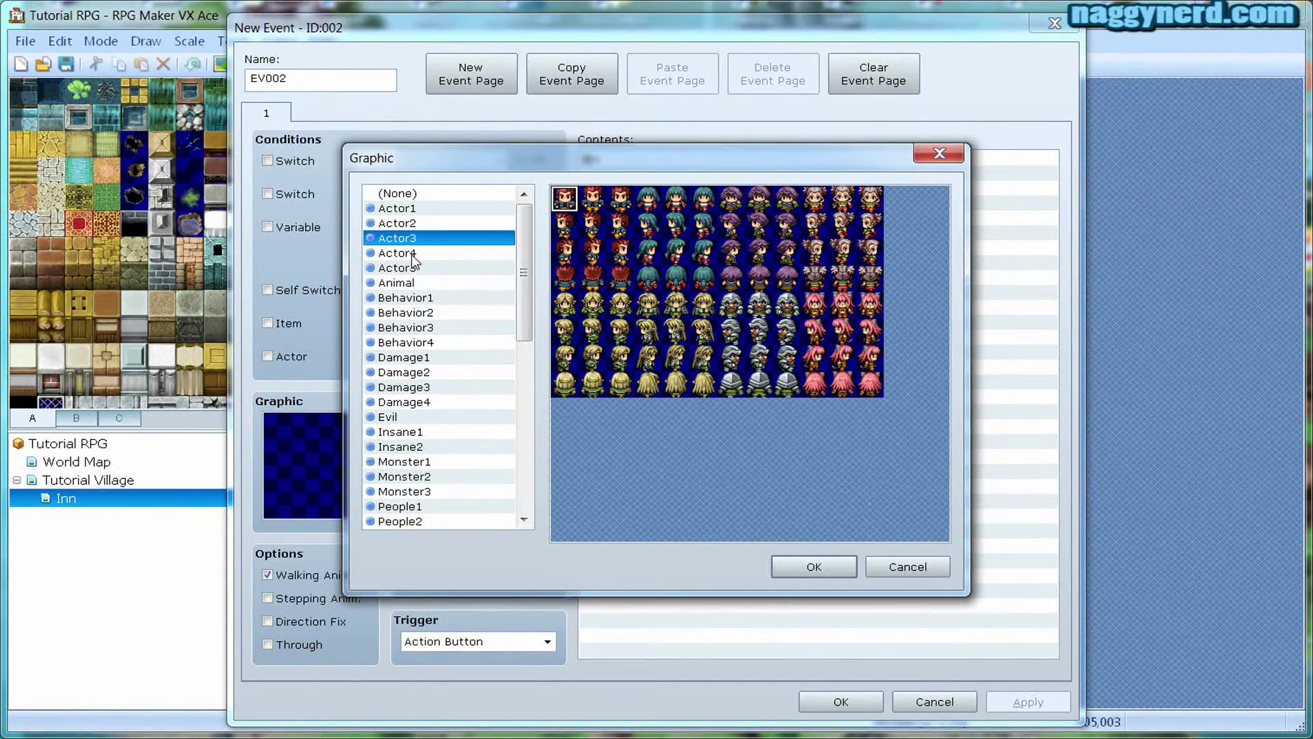
pyautogui.click(595, 209)
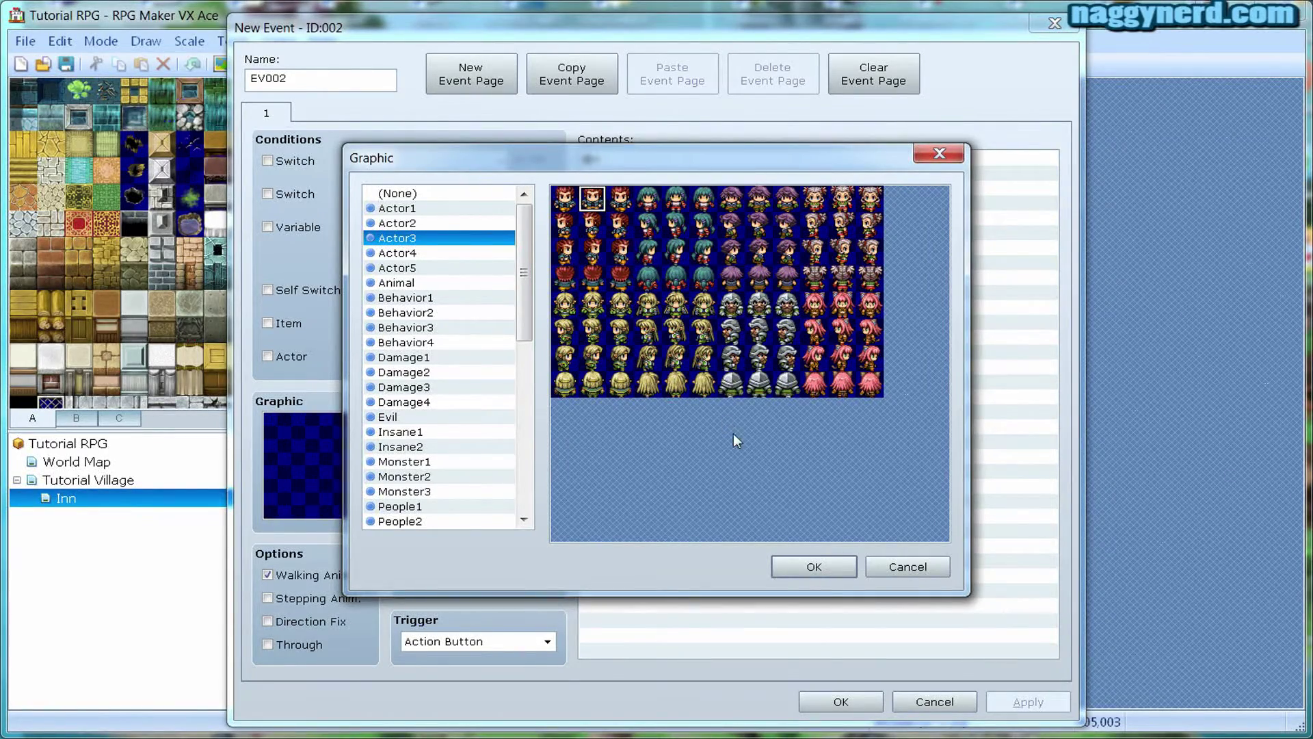
pyautogui.click(804, 567)
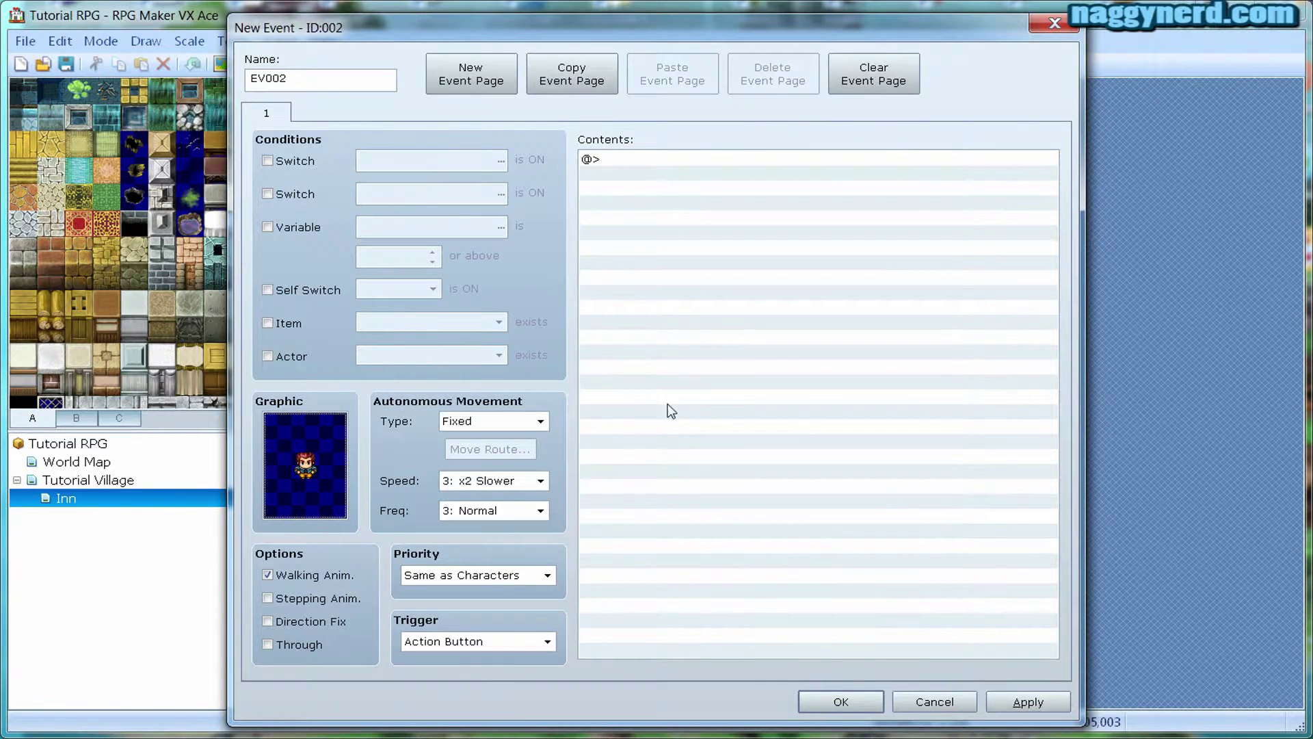
# Rename the event to 'Innkeeper', apply and save it
pyautogui.doubleClick(341, 72)
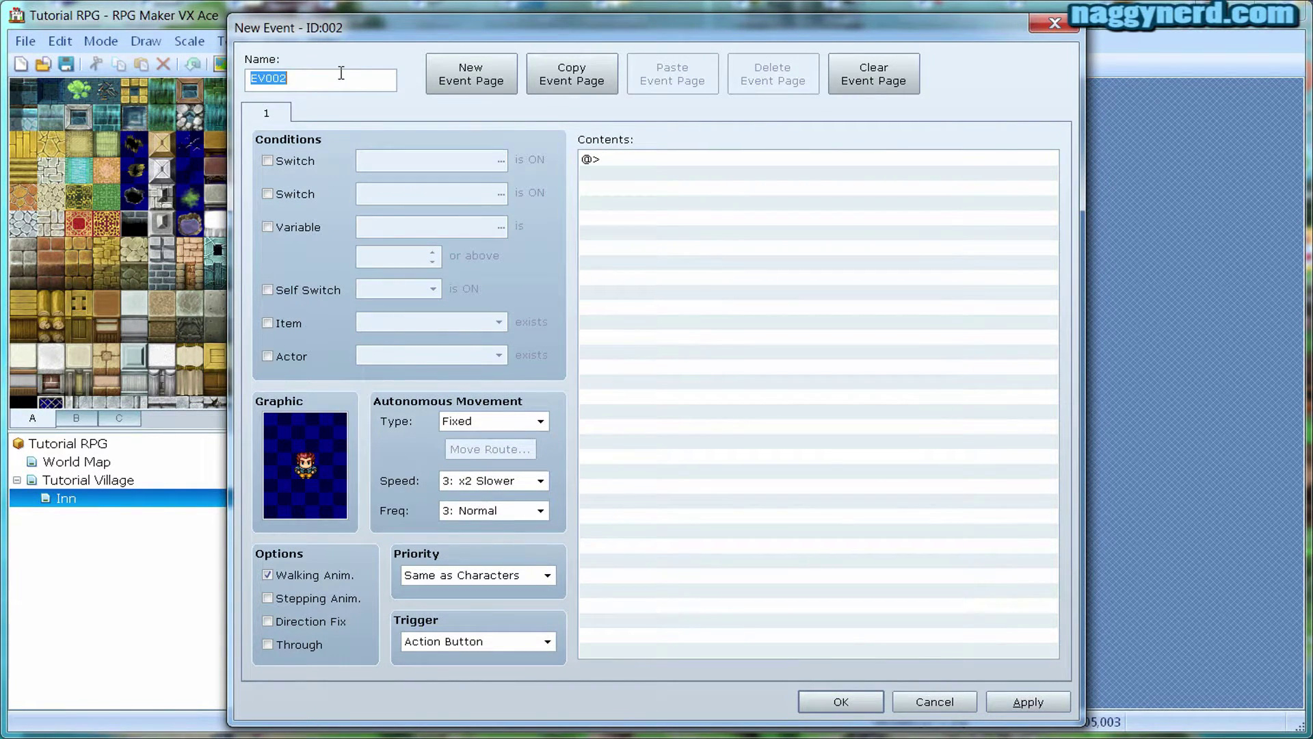
pyautogui.write('Innkeeper')
pyautogui.click(1016, 692)
pyautogui.click(835, 696)
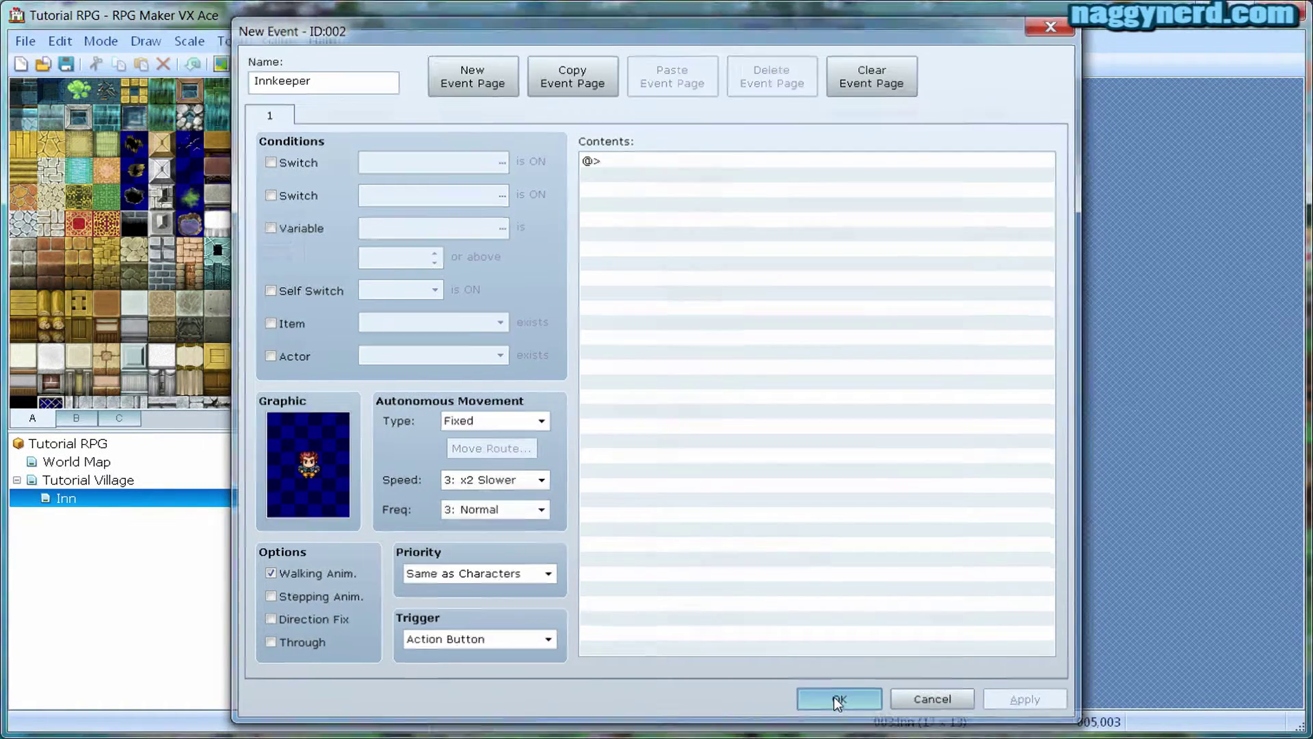
pyautogui.click(416, 256)
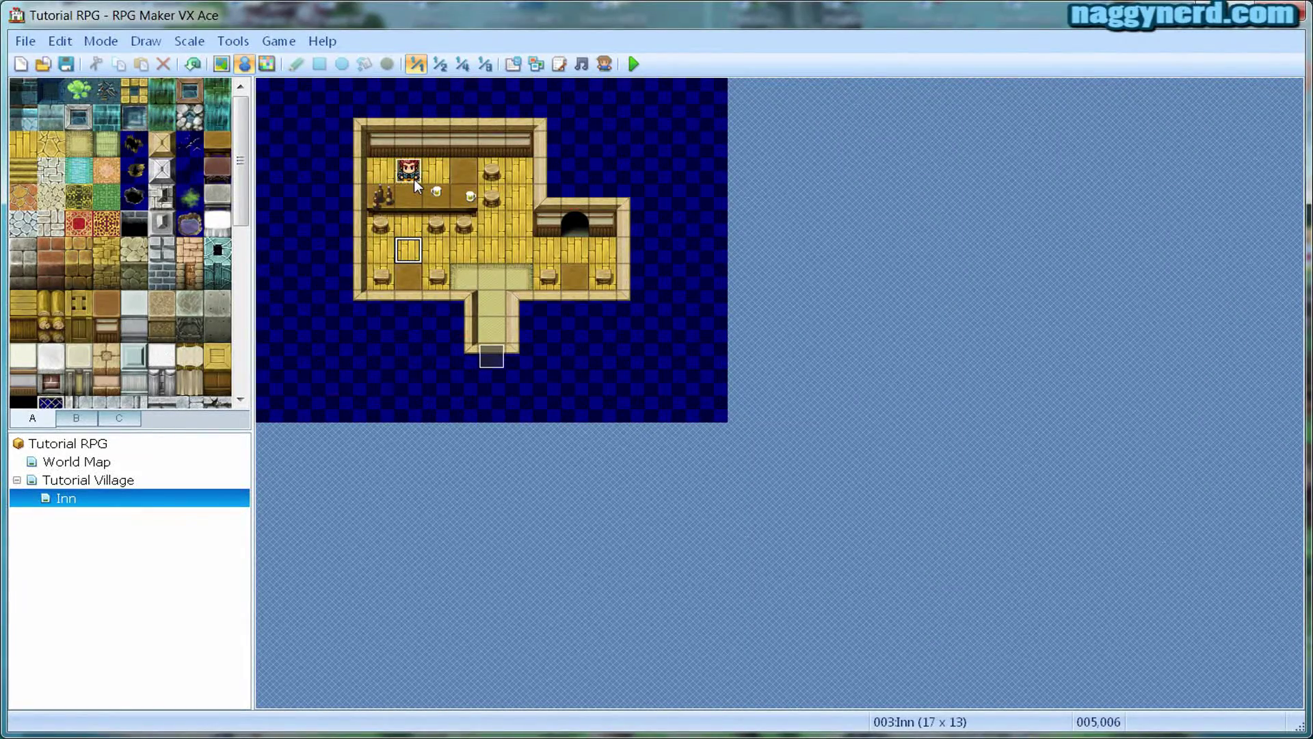
# Edit the Innkeeper event and insert a new command on its empty Contents line
pyautogui.rightClick(415, 180)
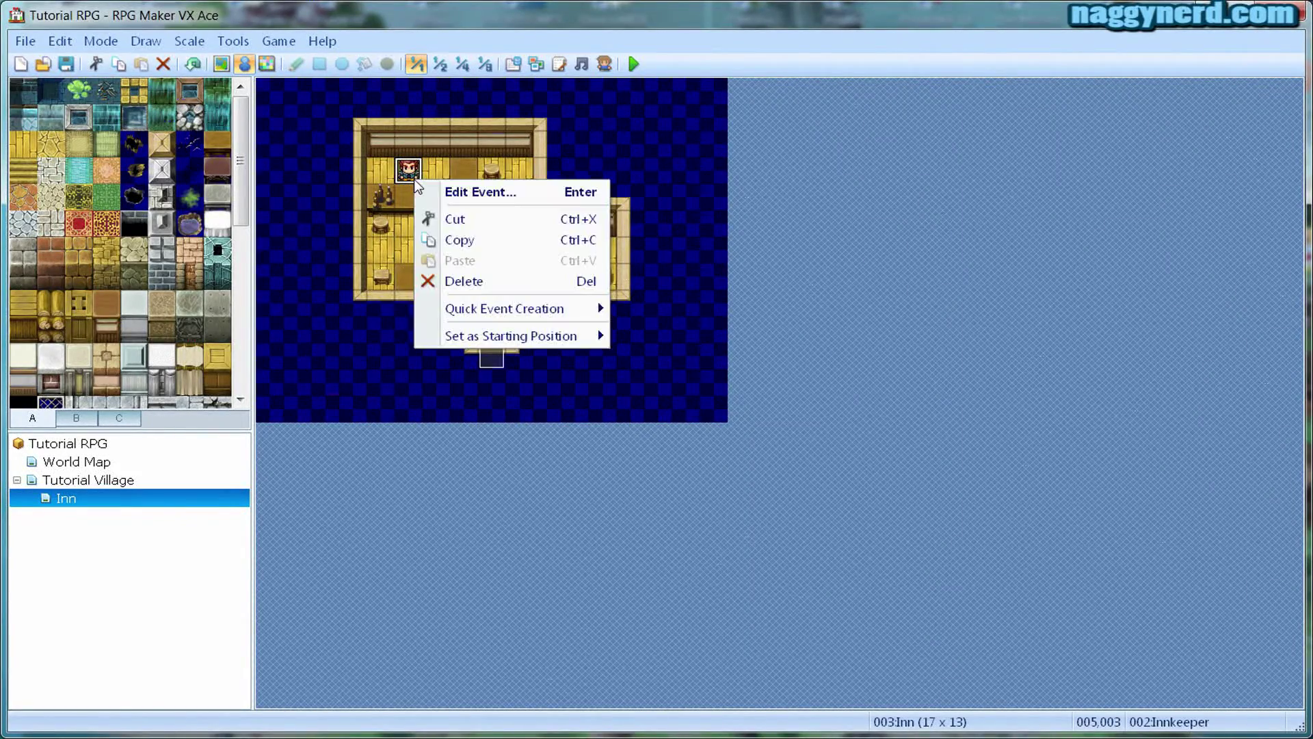
pyautogui.click(438, 192)
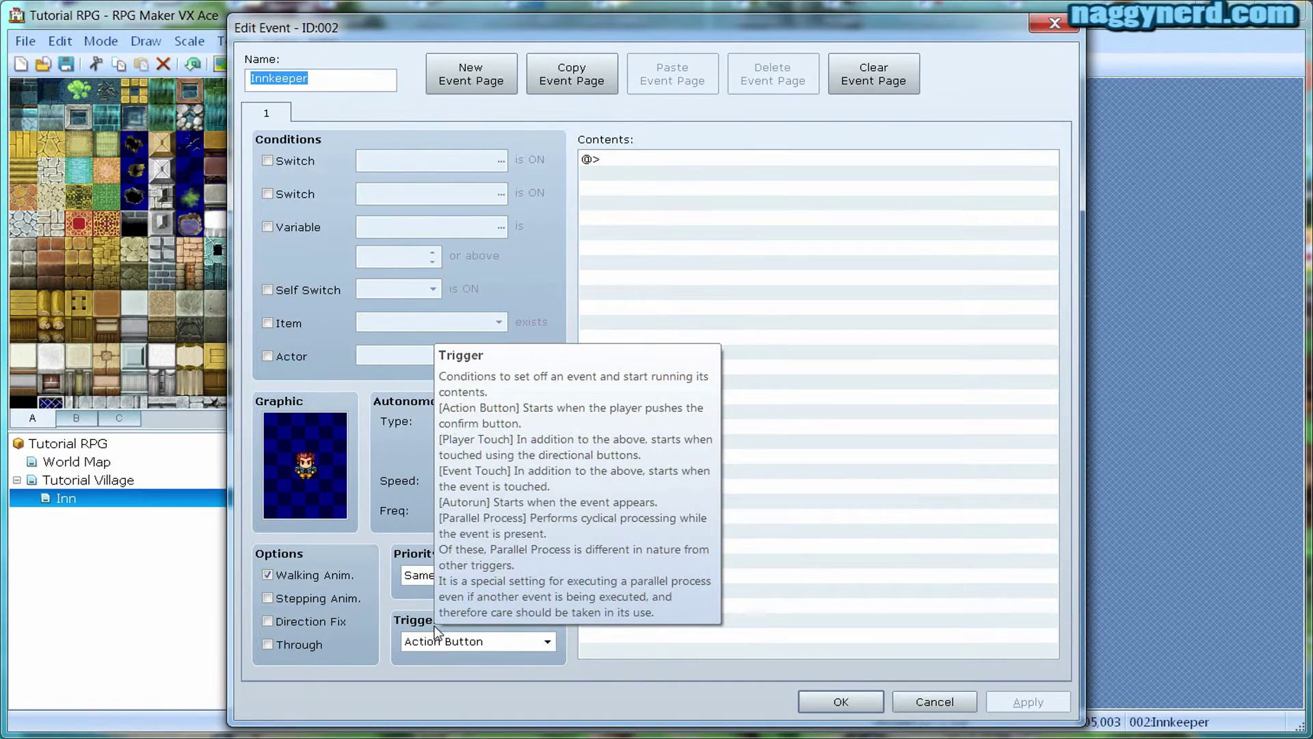
pyautogui.rightClick(669, 158)
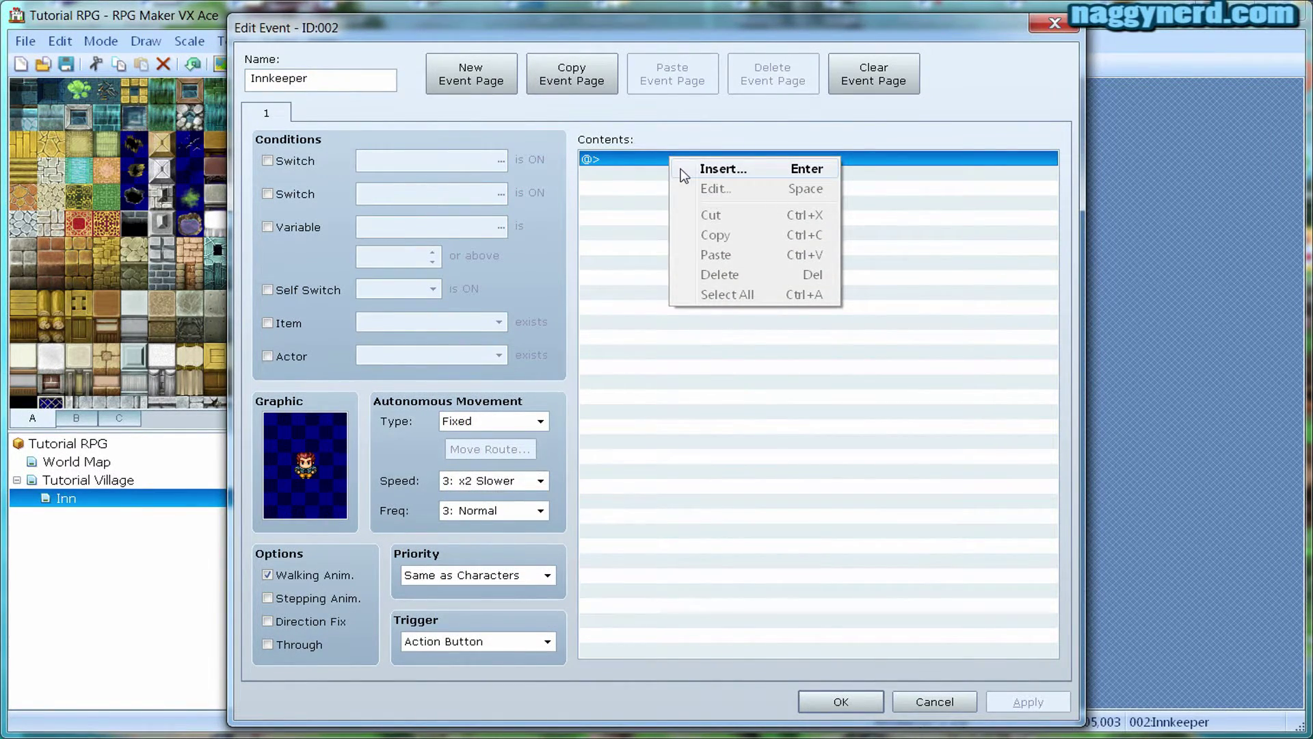
pyautogui.click(680, 168)
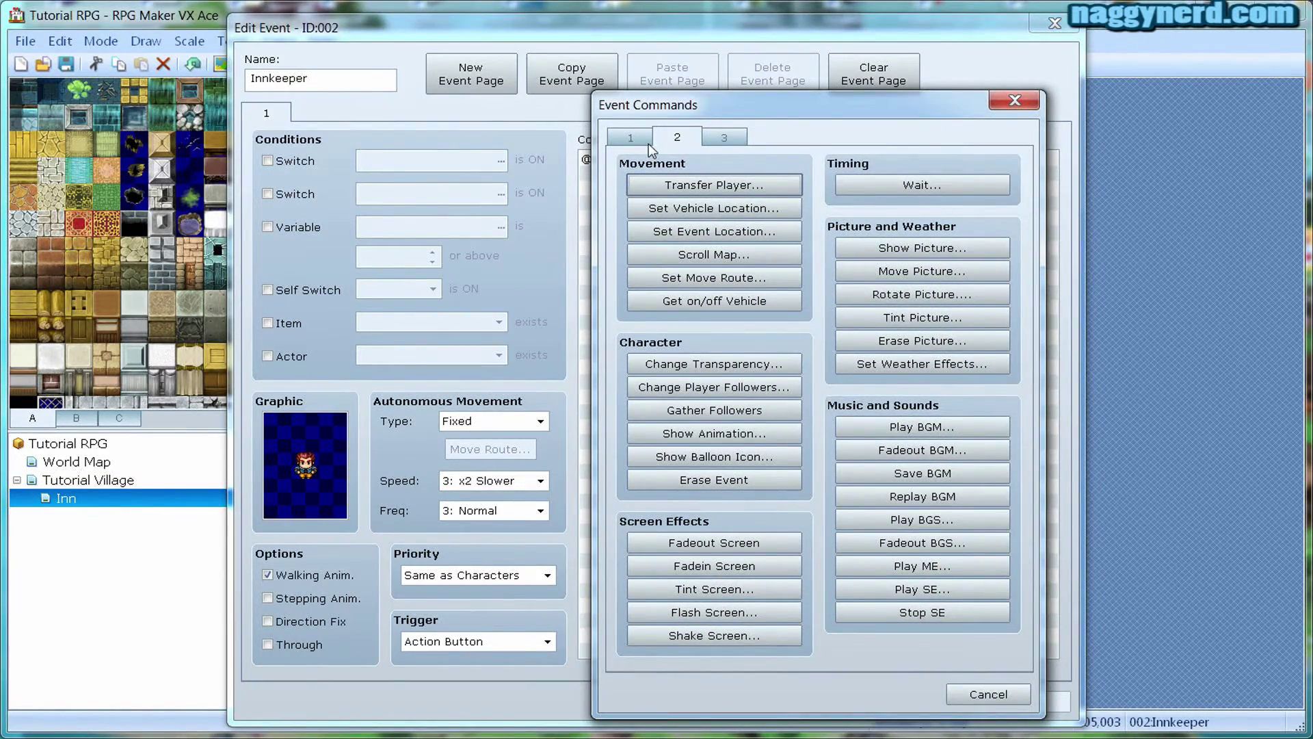
# Add a Show Text message '\$Welcome! It's only 10G to stay the night here.', previewing it first
pyautogui.click(646, 142)
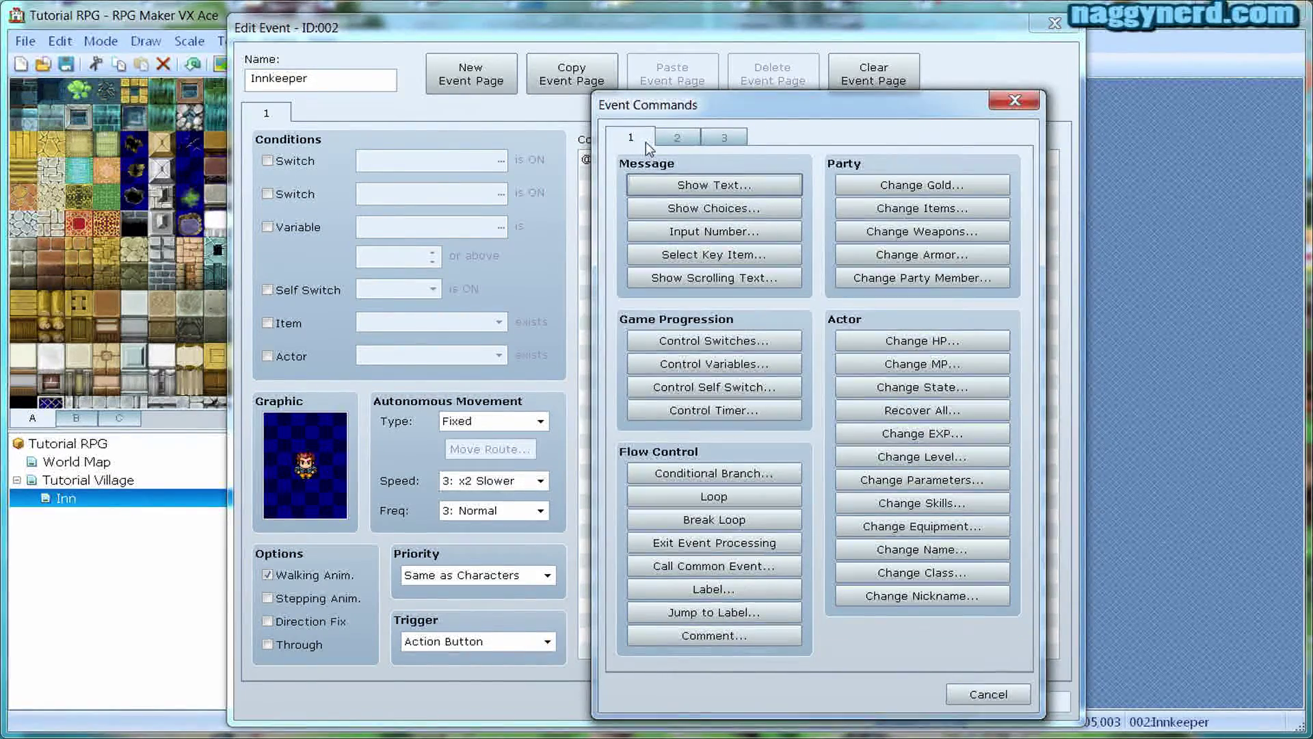
pyautogui.click(646, 181)
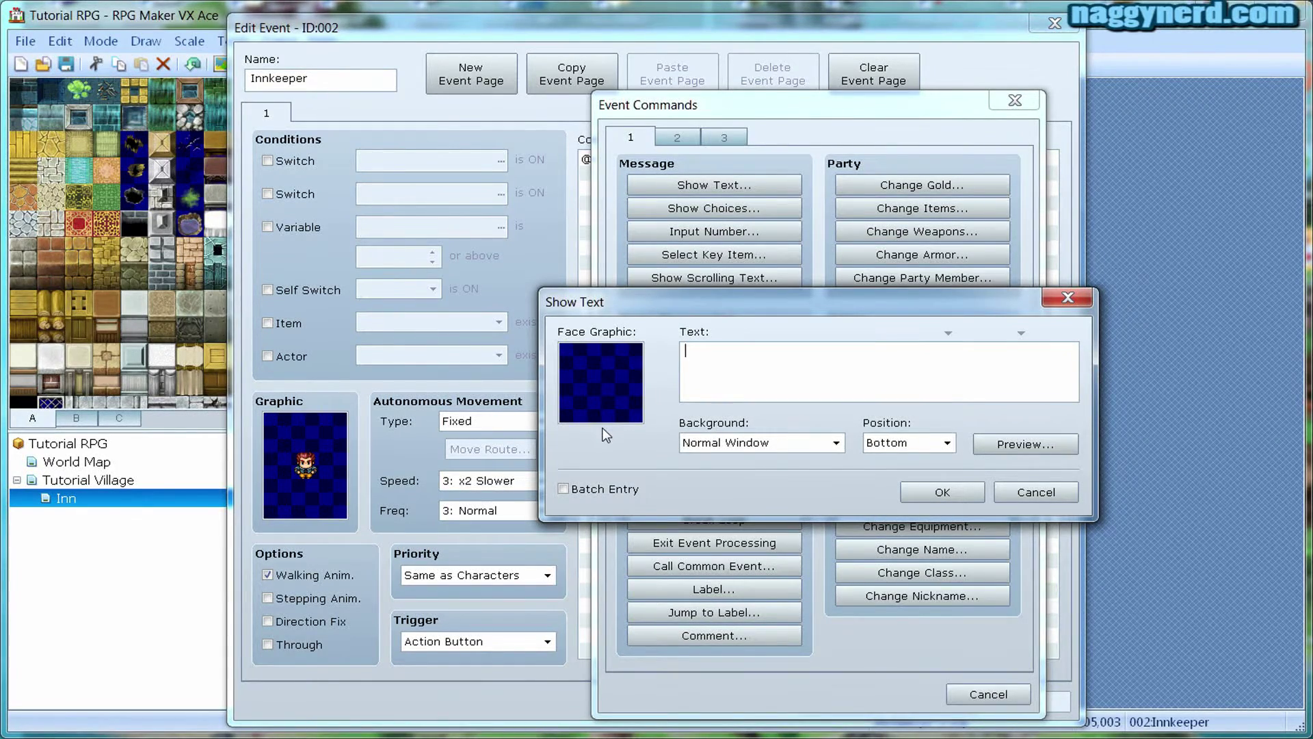
pyautogui.write("Welcome! It's only 10G to s")
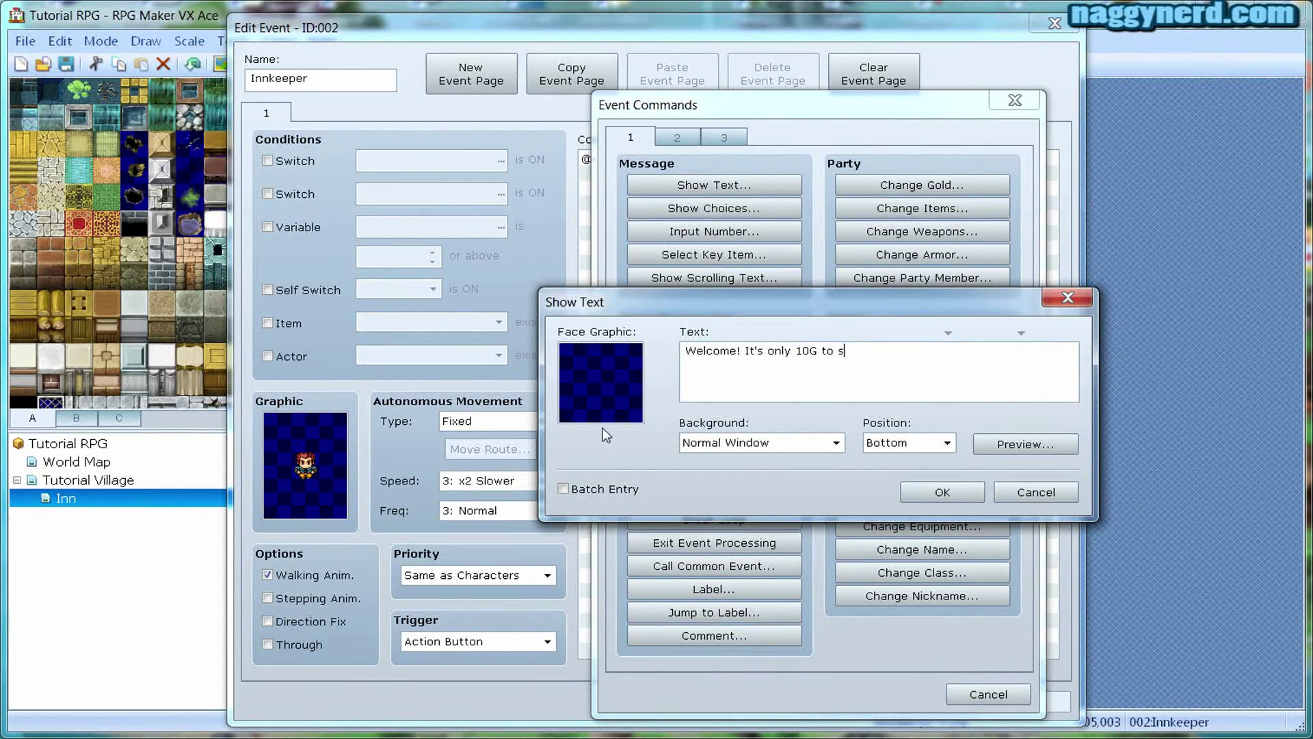
pyautogui.write('tay the night here.')
pyautogui.press('Home')
pyautogui.write('\\')
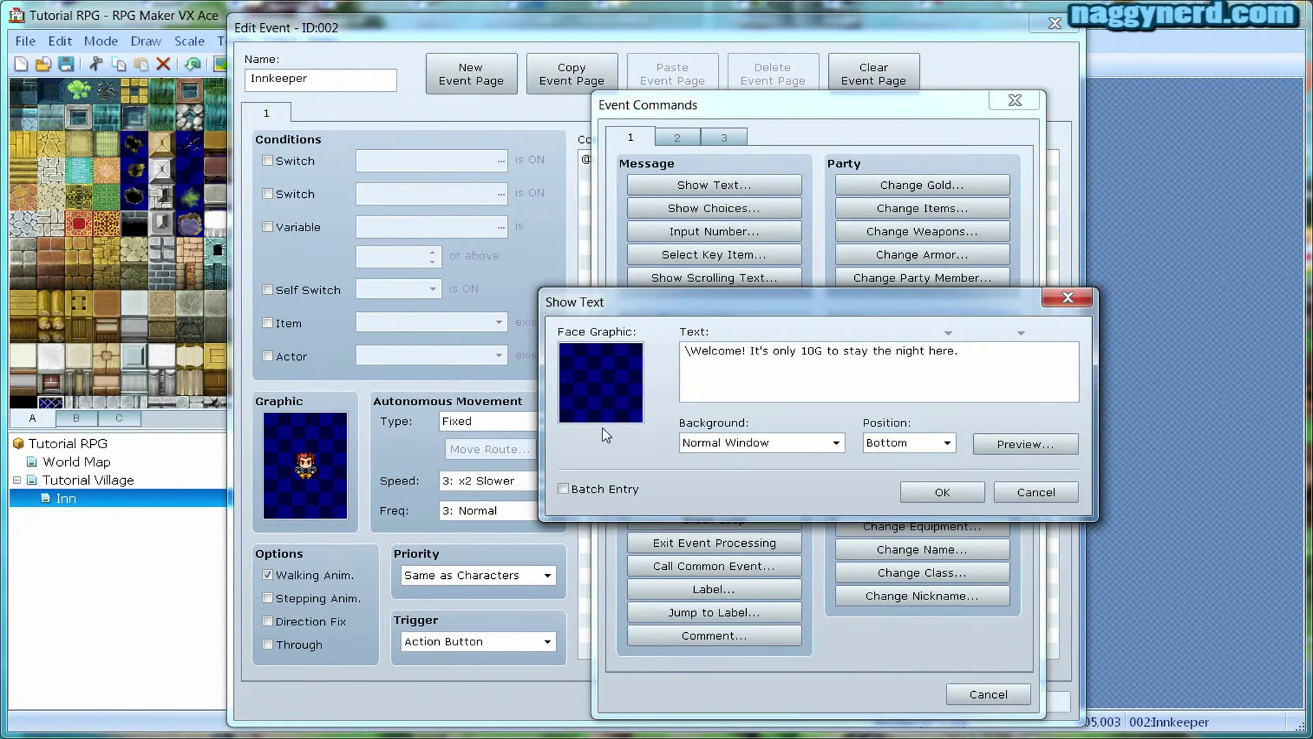
pyautogui.write('$')
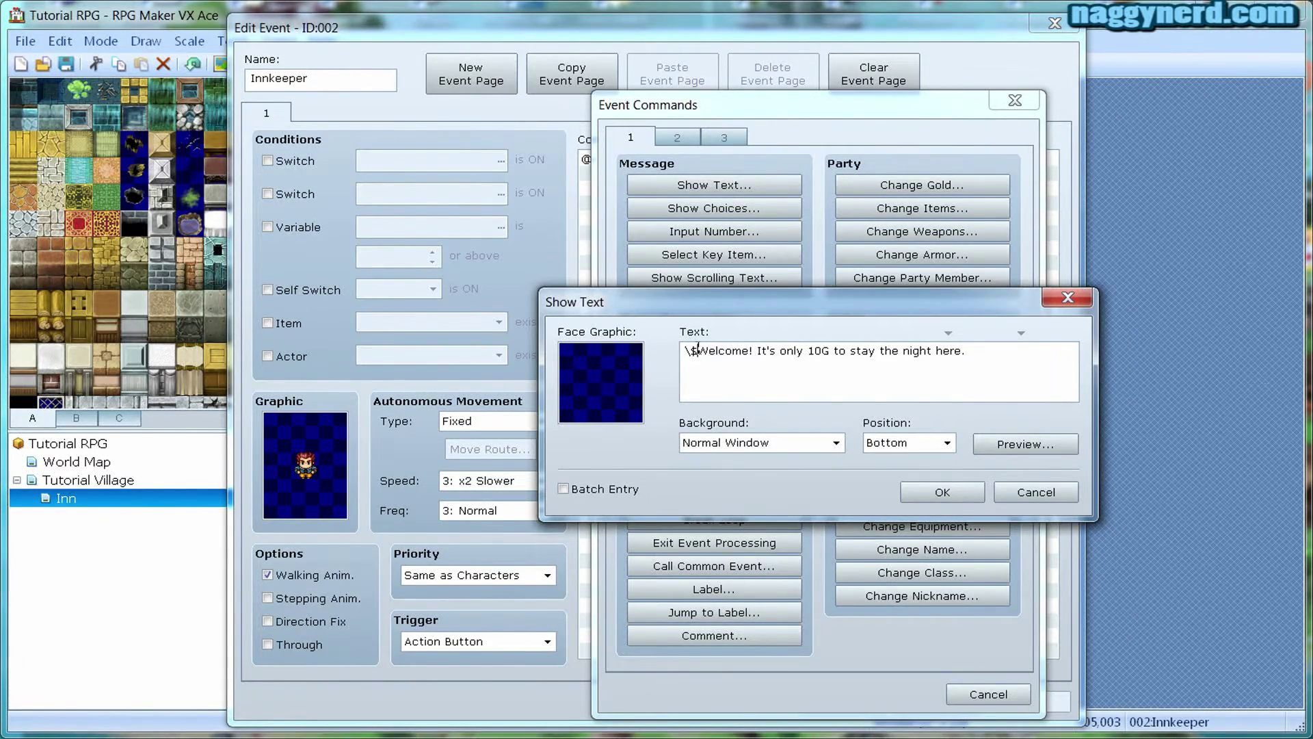
pyautogui.moveTo(697, 350); pyautogui.dragTo(684, 350)
pyautogui.click(1057, 446)
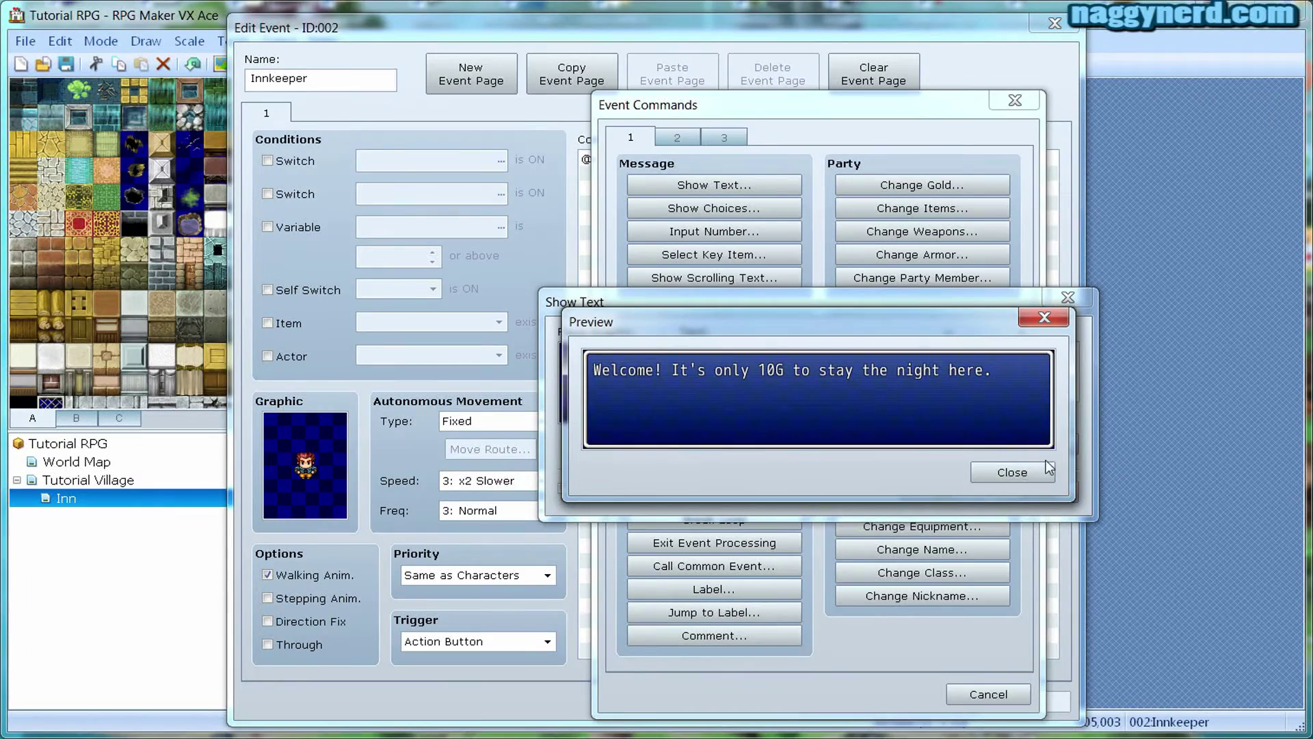
pyautogui.click(1040, 466)
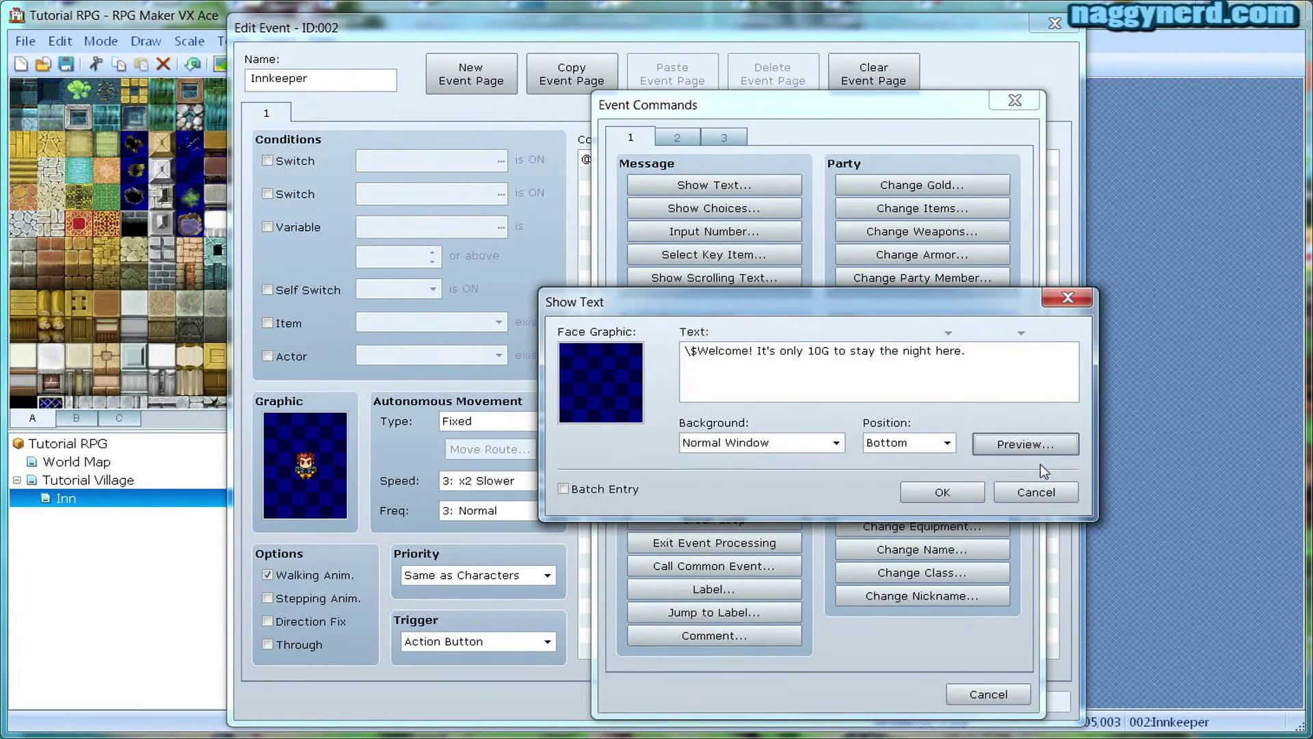
pyautogui.click(971, 489)
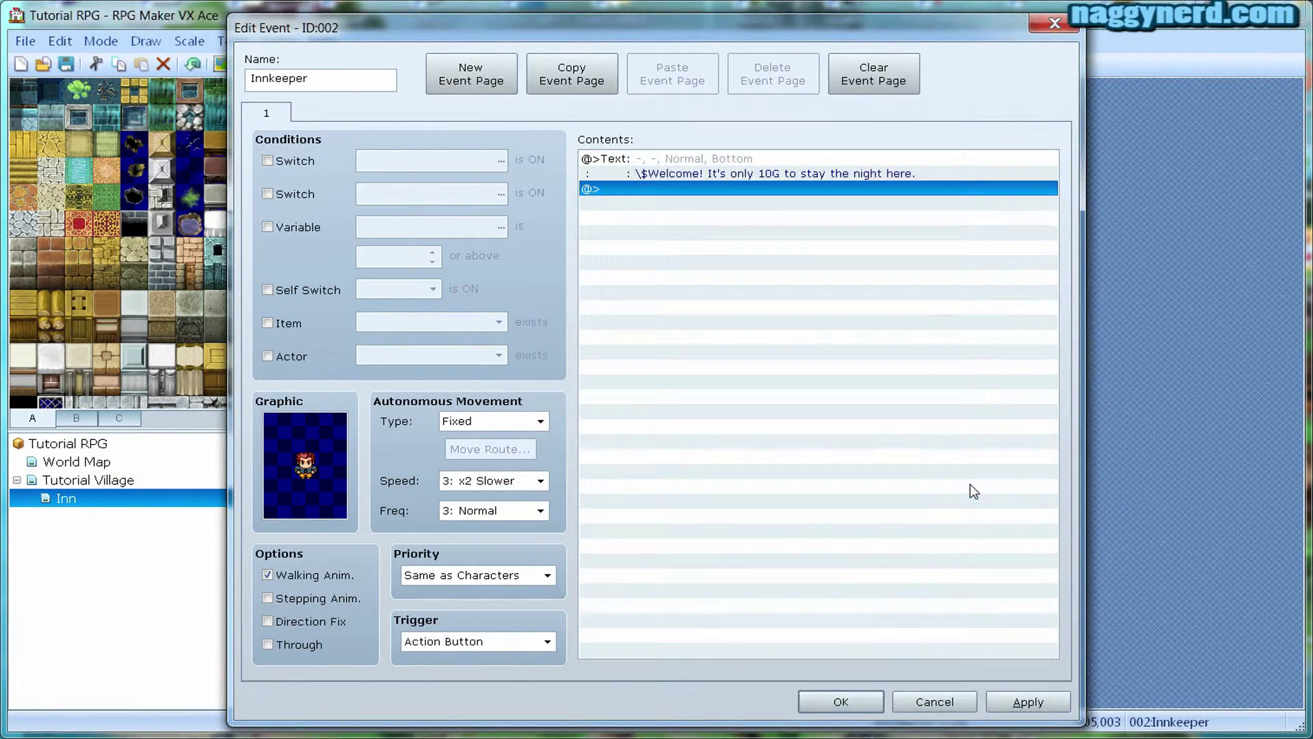
# Apply the greeting, then add Show Choices with 'Stay (10G)' and 'Don't stay'
pyautogui.click(1003, 703)
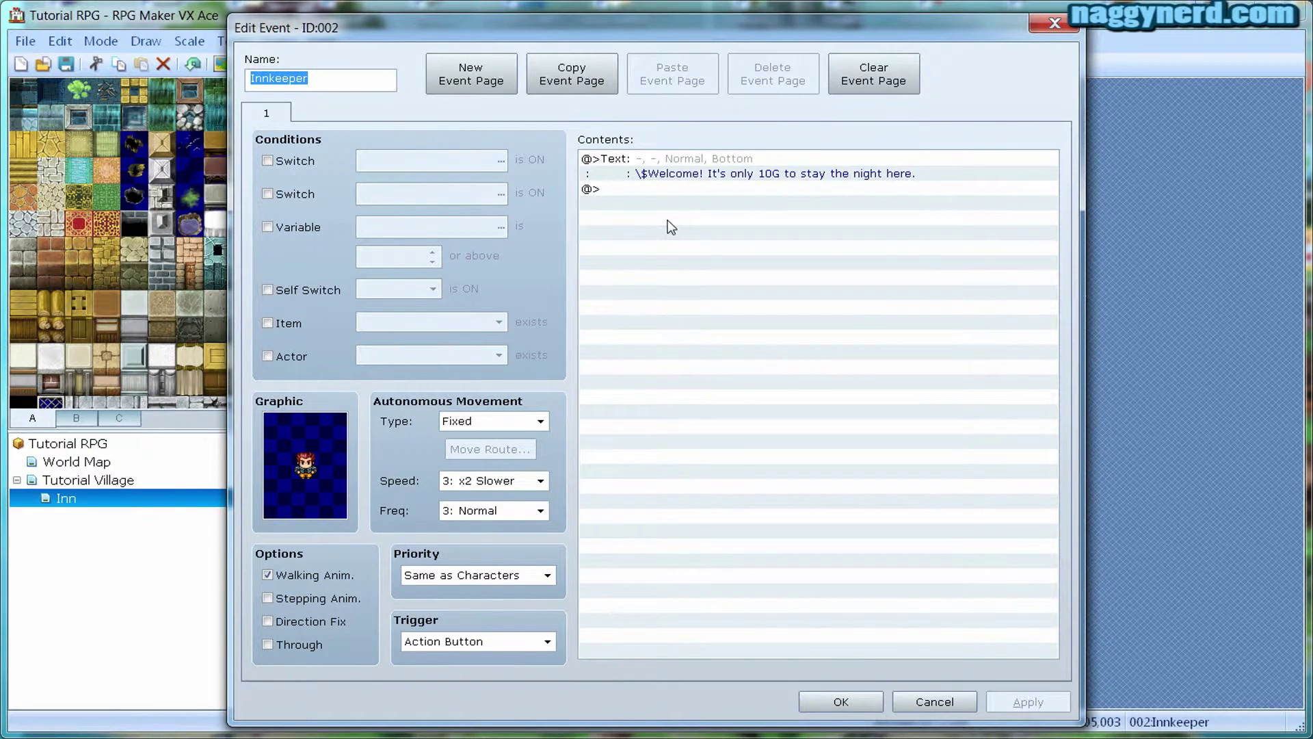
pyautogui.click(668, 225)
pyautogui.rightClick(669, 224)
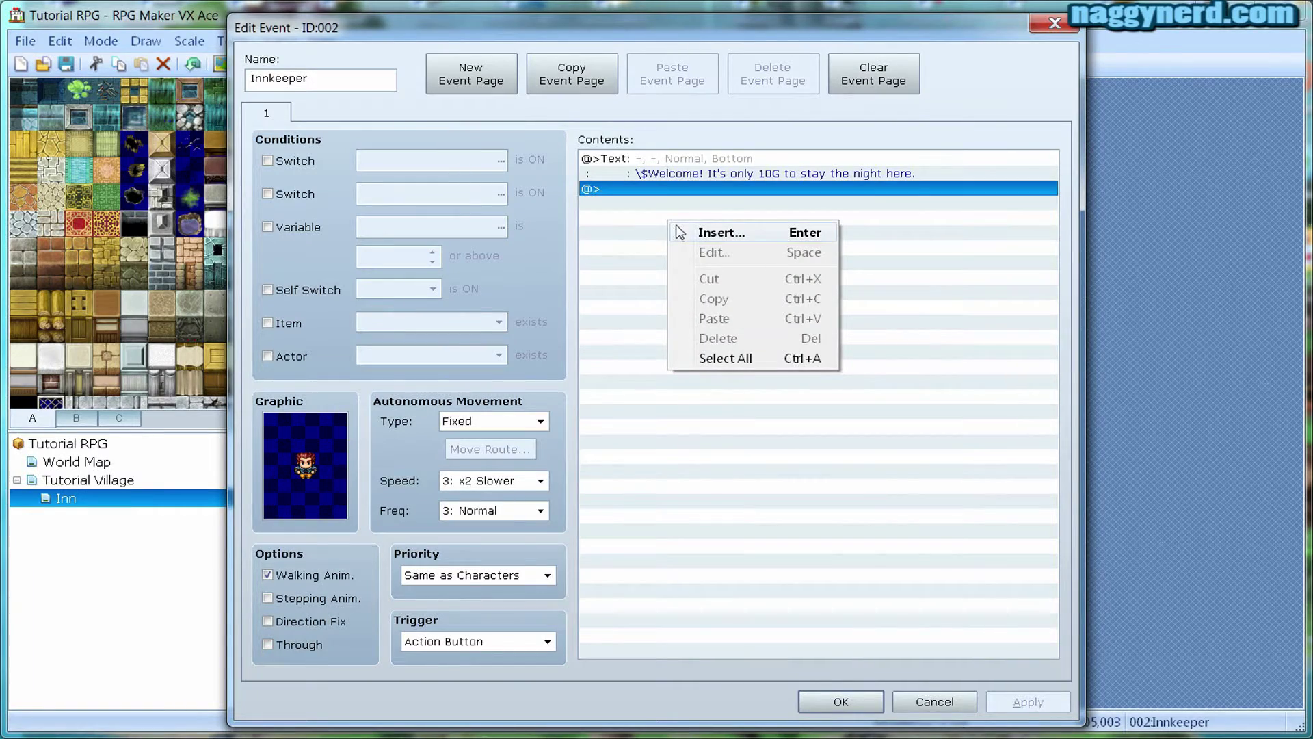
pyautogui.click(680, 233)
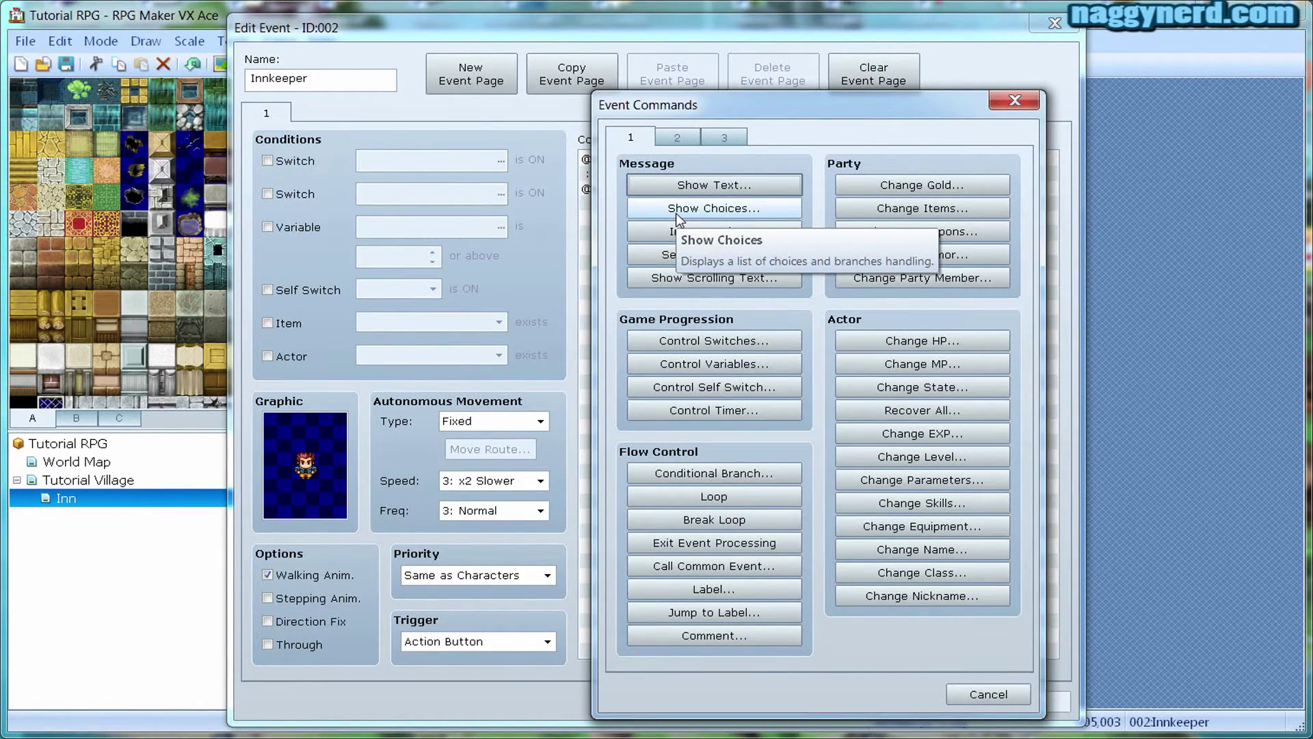
pyautogui.click(676, 209)
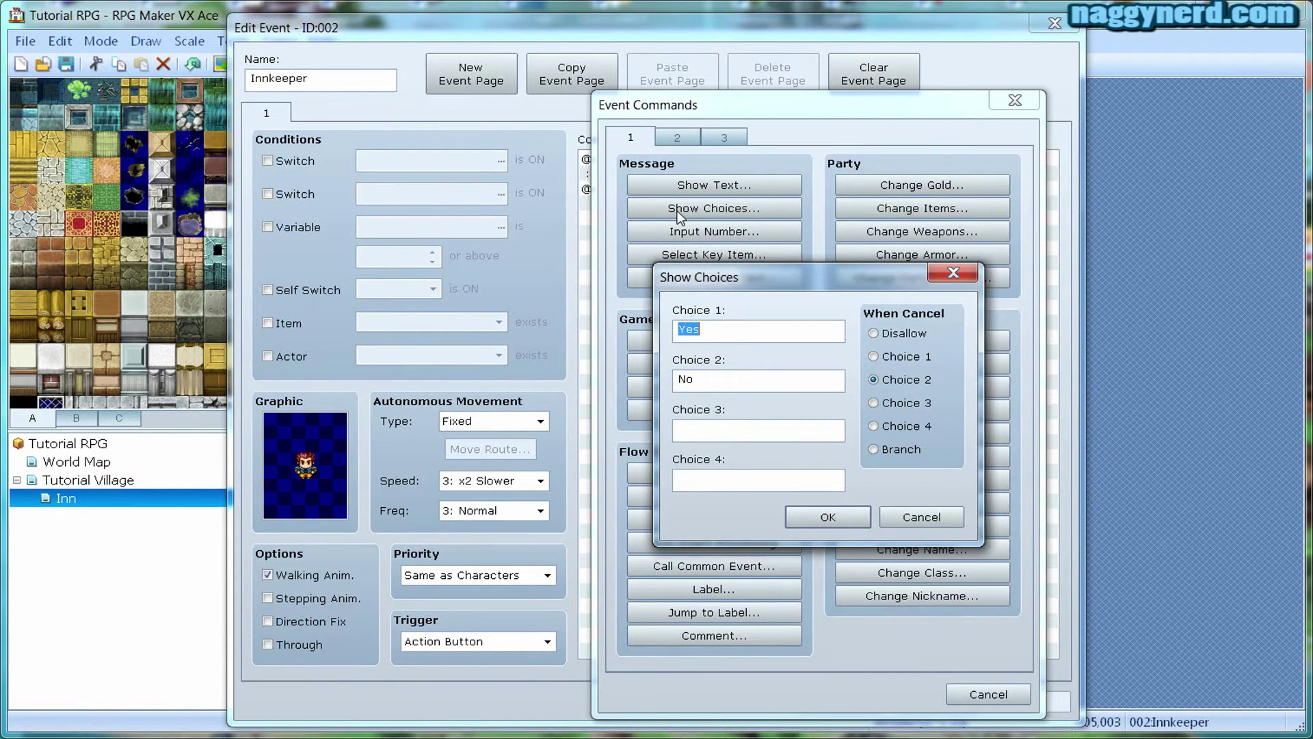
pyautogui.write('Stay (10G)')
pyautogui.press('Tab')
pyautogui.write("Don't stay")
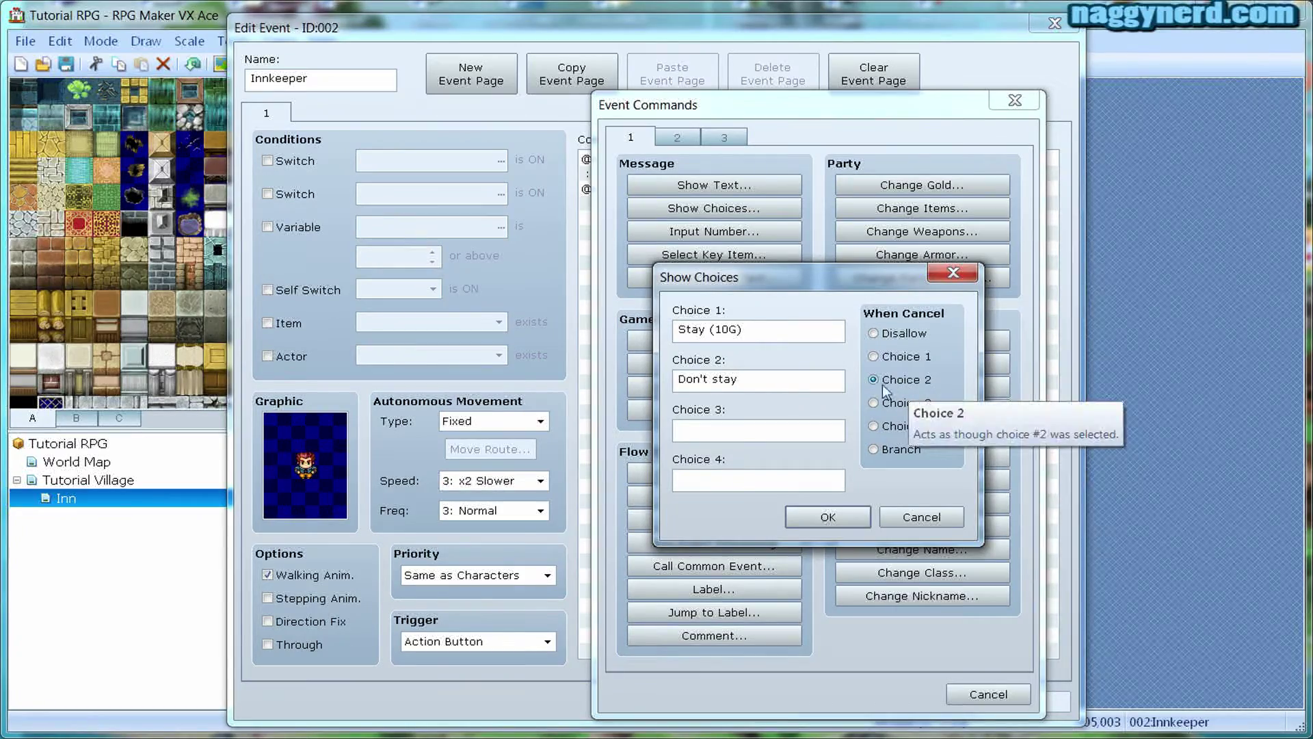
pyautogui.moveTo(751, 381); pyautogui.dragTo(652, 376)
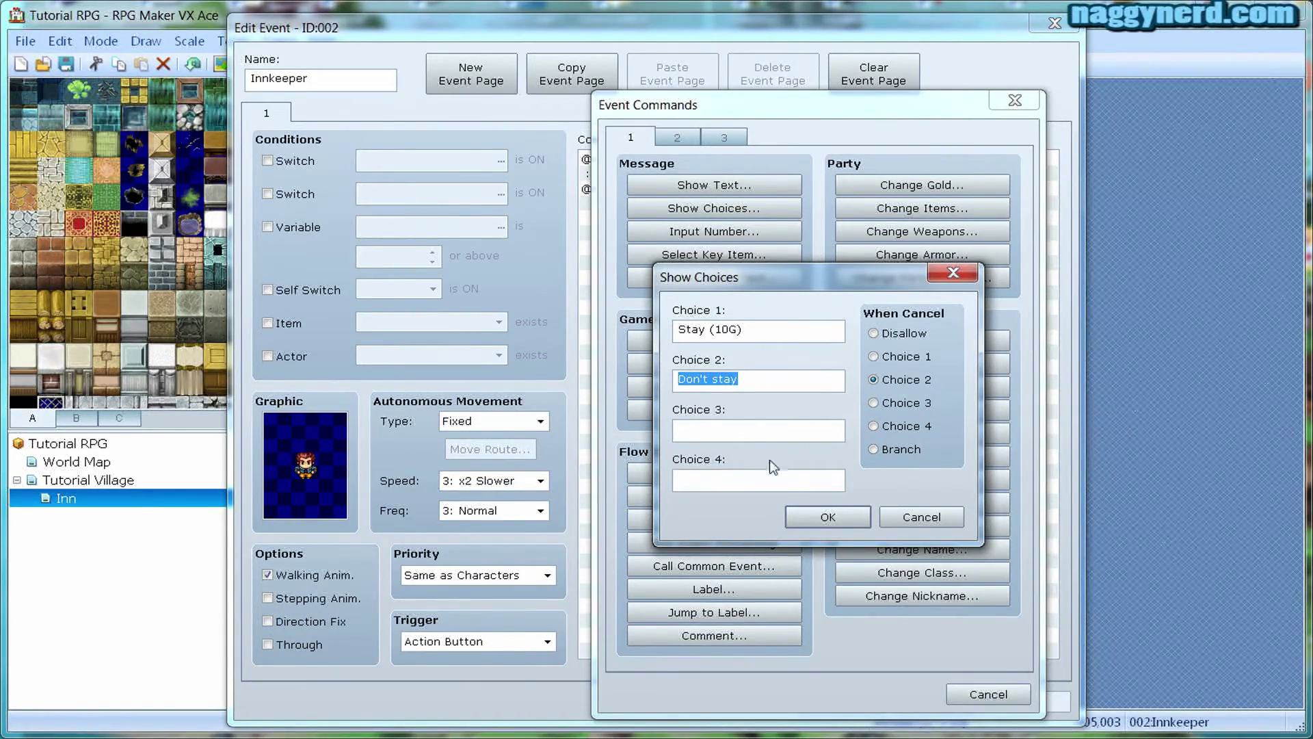
pyautogui.click(819, 516)
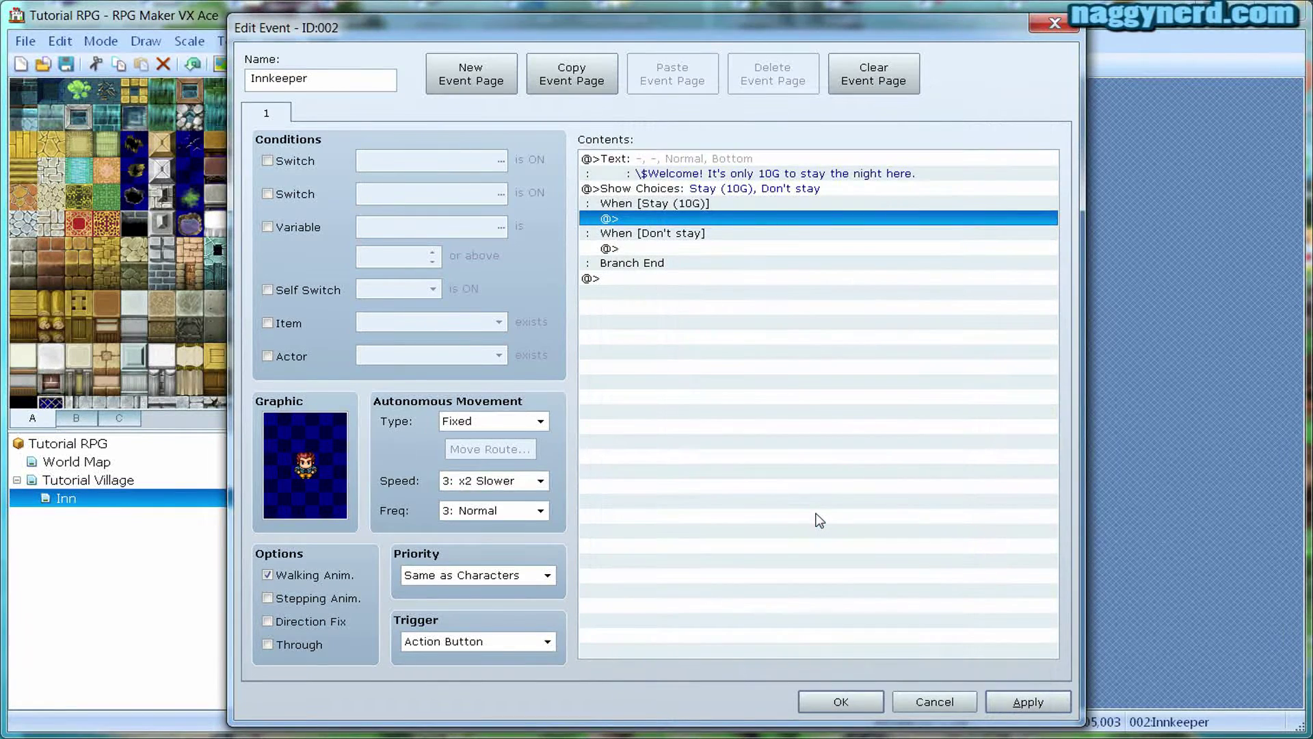
pyautogui.press('Down')
pyautogui.press('Down')
pyautogui.press('Down')
pyautogui.press('Down')
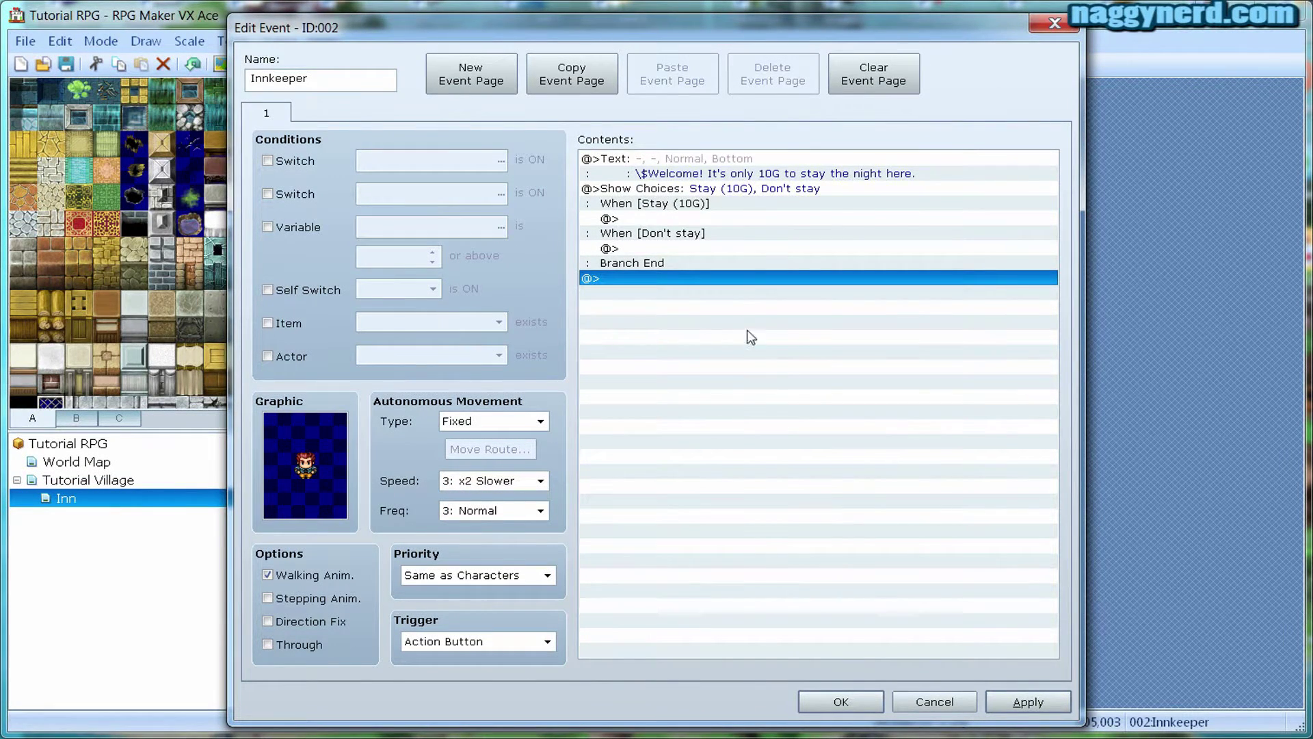
# Compare the Stay (10G) and Don't stay branch lines, settling on the empty Don't stay line
pyautogui.click(689, 219)
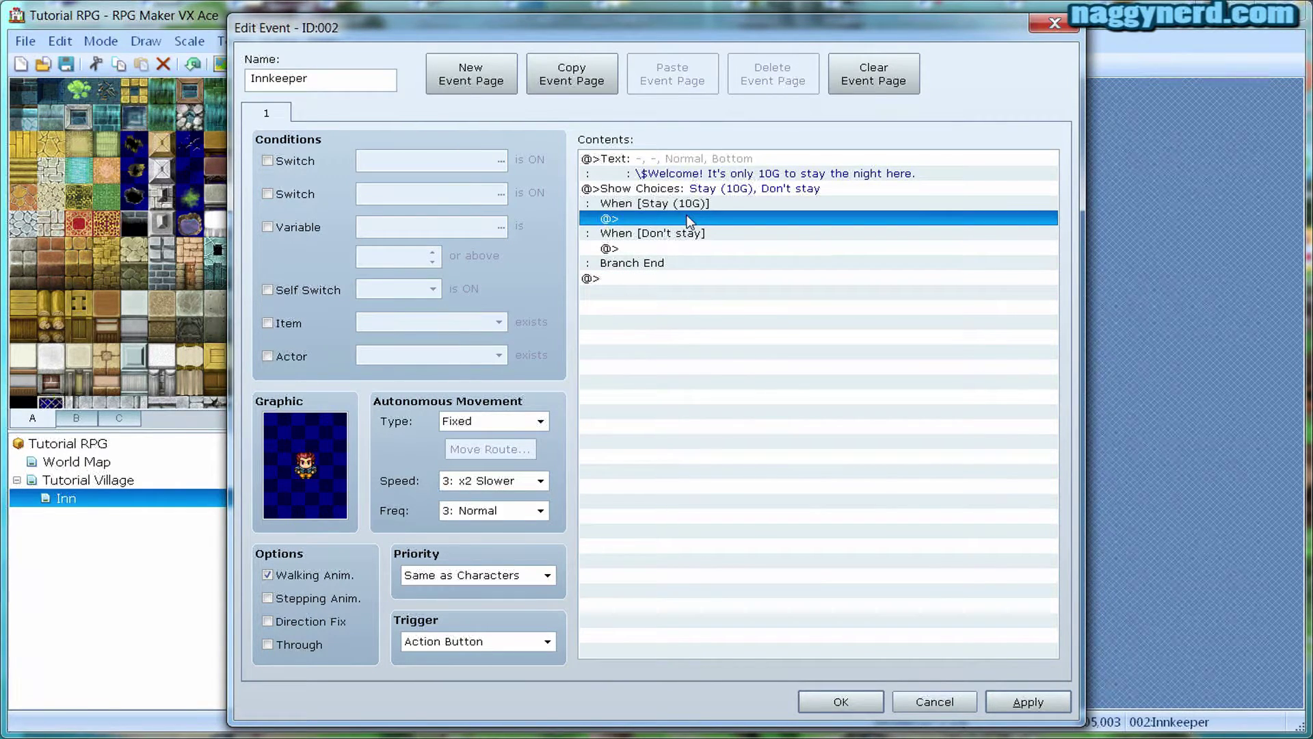
pyautogui.click(686, 202)
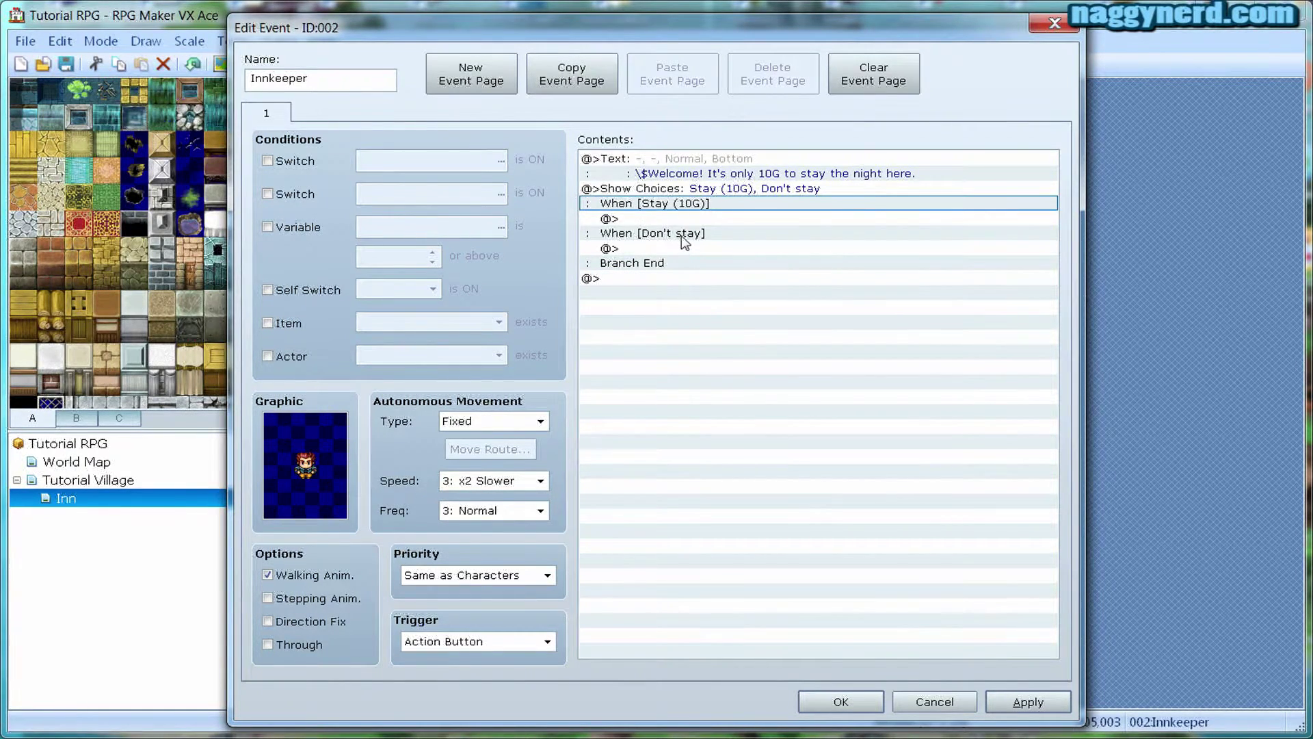
pyautogui.click(681, 235)
pyautogui.click(683, 202)
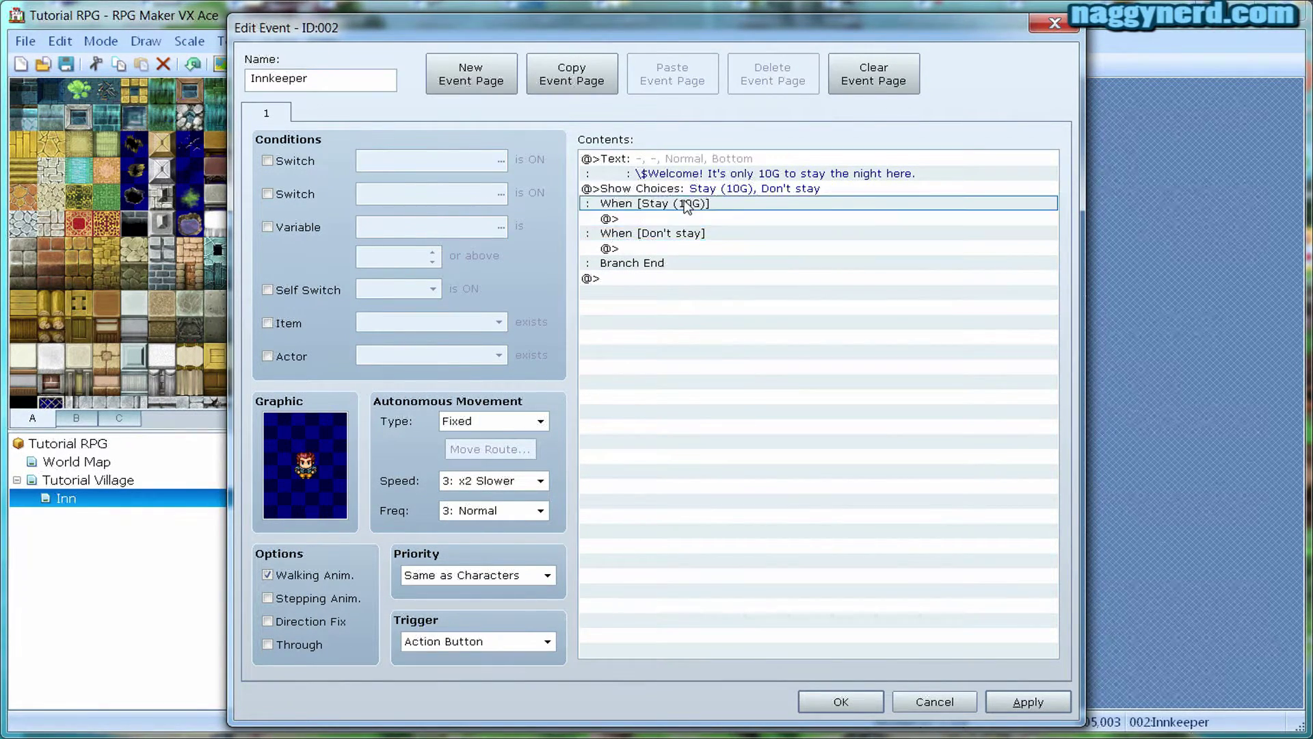
pyautogui.click(683, 235)
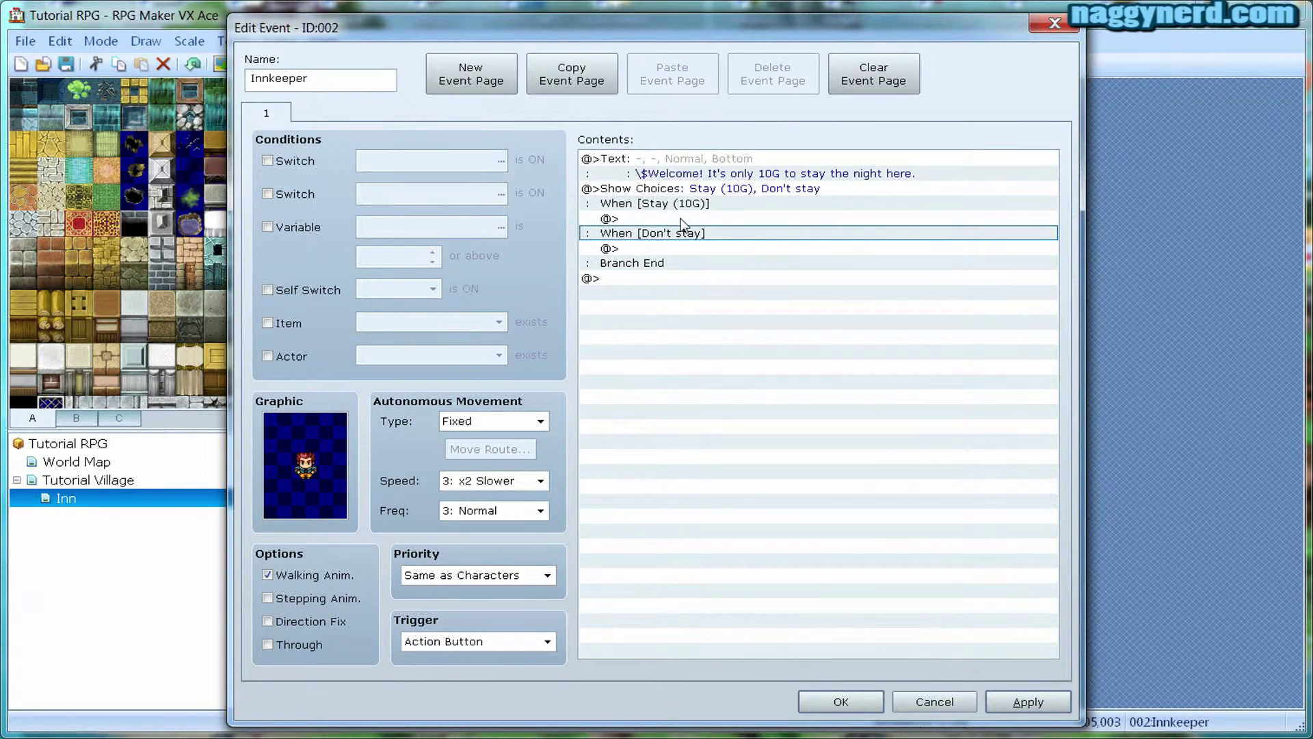
pyautogui.click(681, 219)
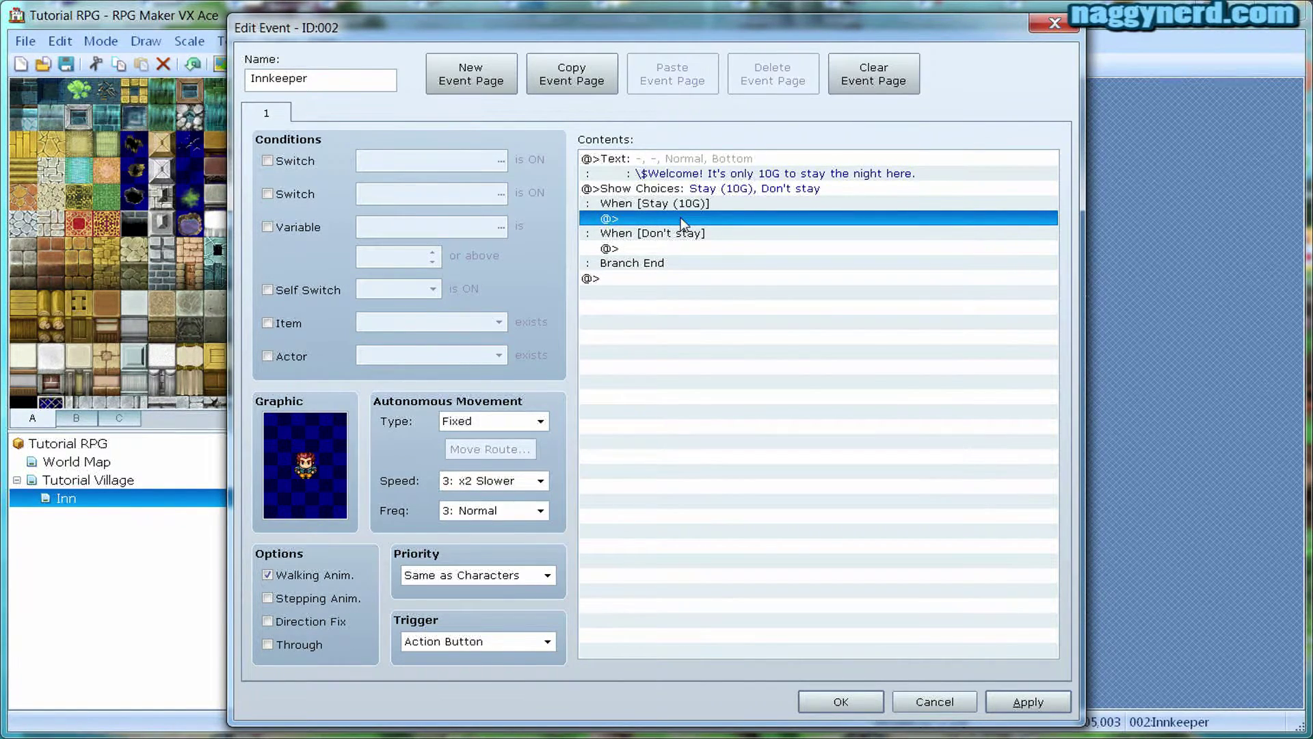
pyautogui.click(675, 249)
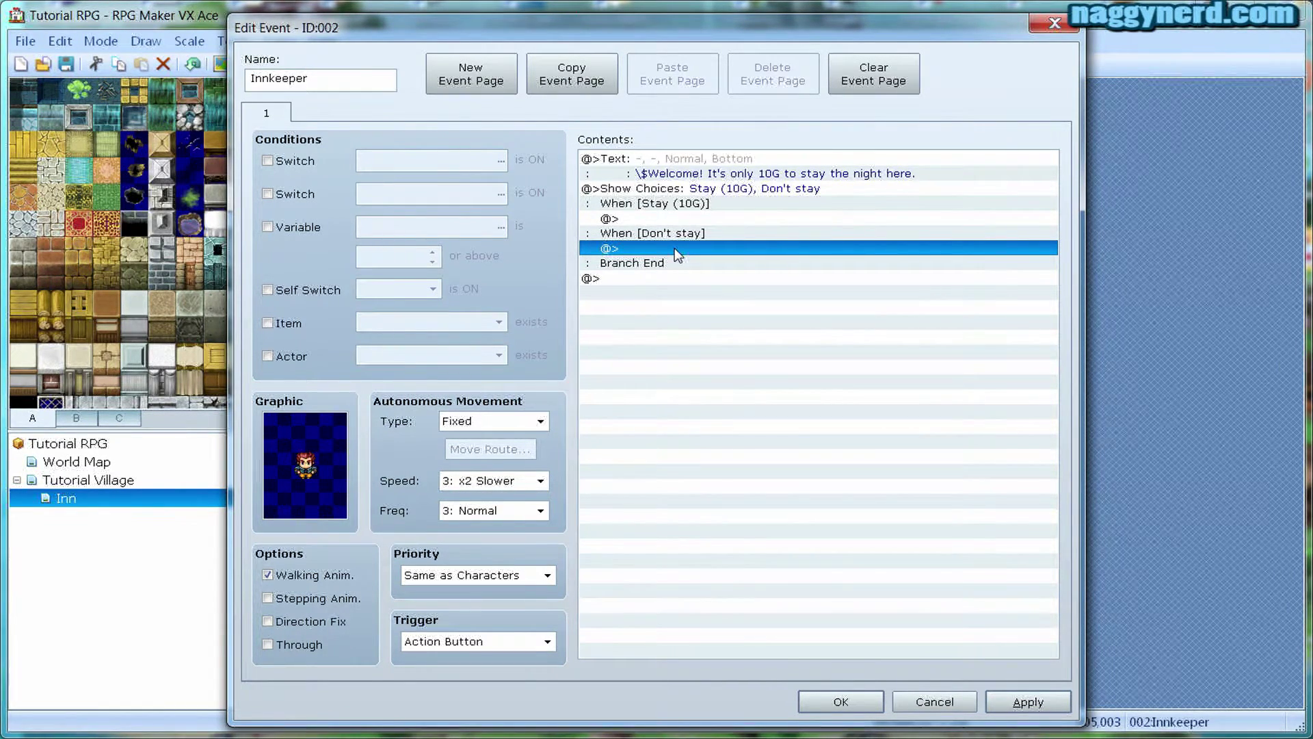
# Add a Show Text 'Ok. Suit yourself.' under the Don't stay branch
pyautogui.rightClick(674, 247)
pyautogui.click(684, 264)
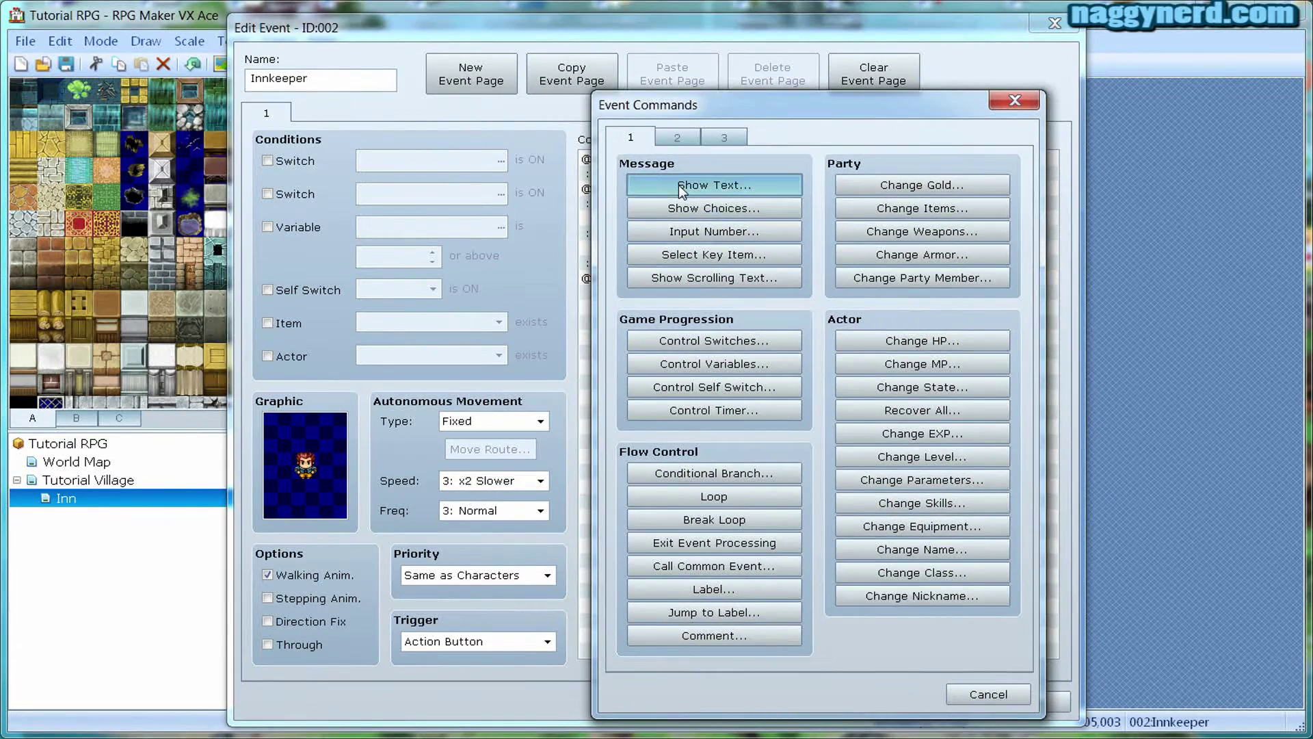
pyautogui.click(678, 185)
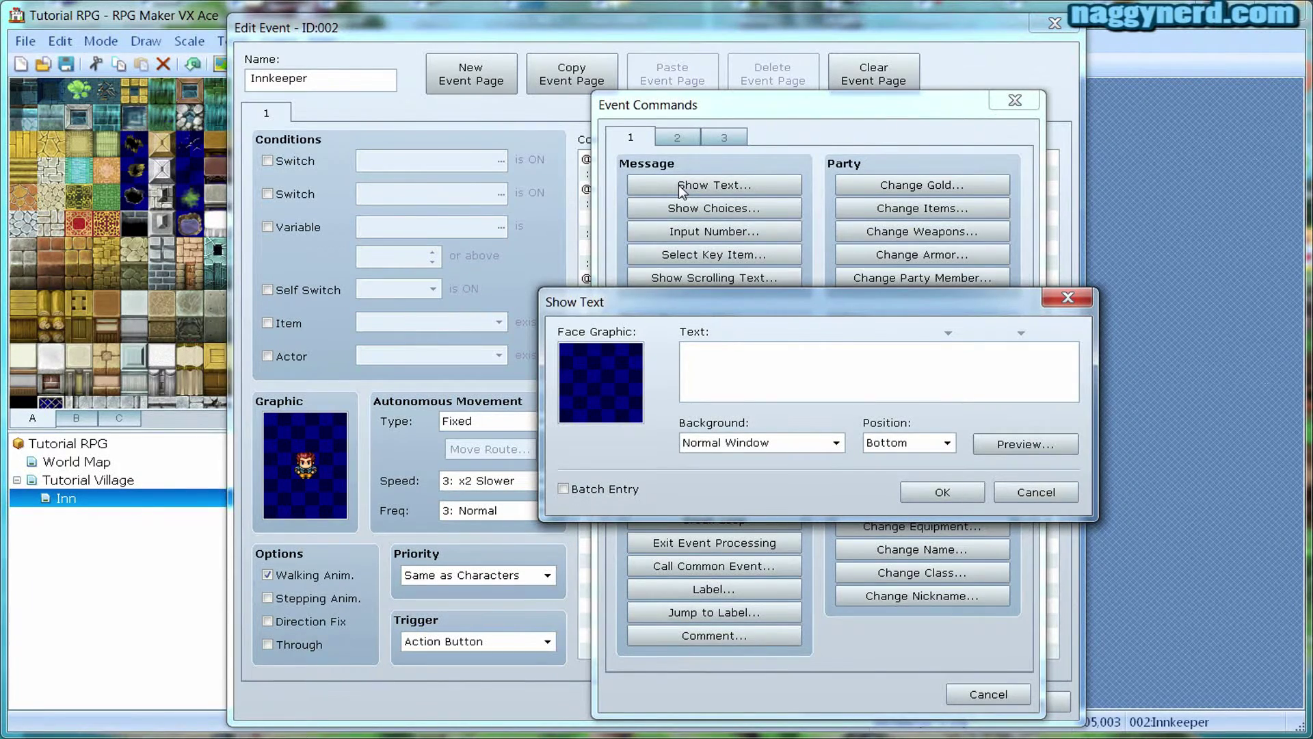
pyautogui.write('Ok. Suit yourself.')
pyautogui.click(934, 489)
pyautogui.press('Down')
pyautogui.press('Down')
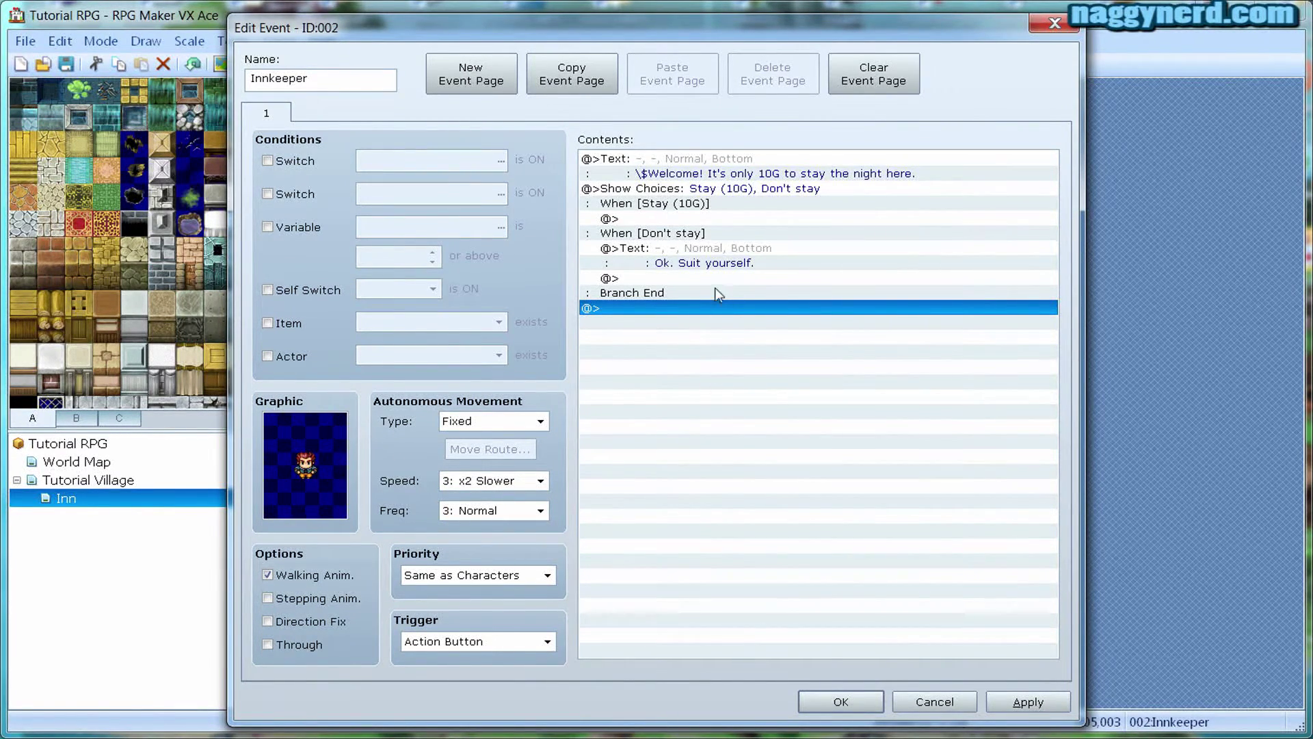
# Insert a Conditional Branch command on the empty line under Stay (10G)
pyautogui.click(681, 219)
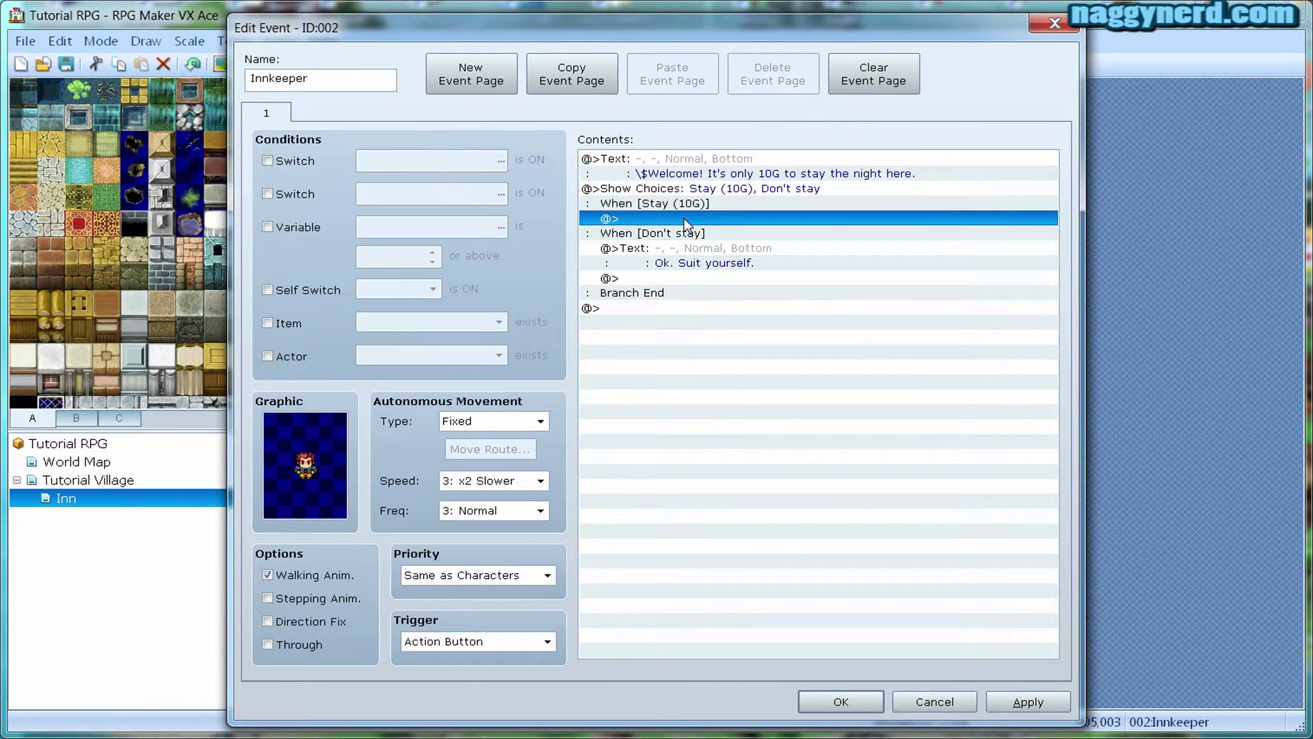
pyautogui.rightClick(684, 219)
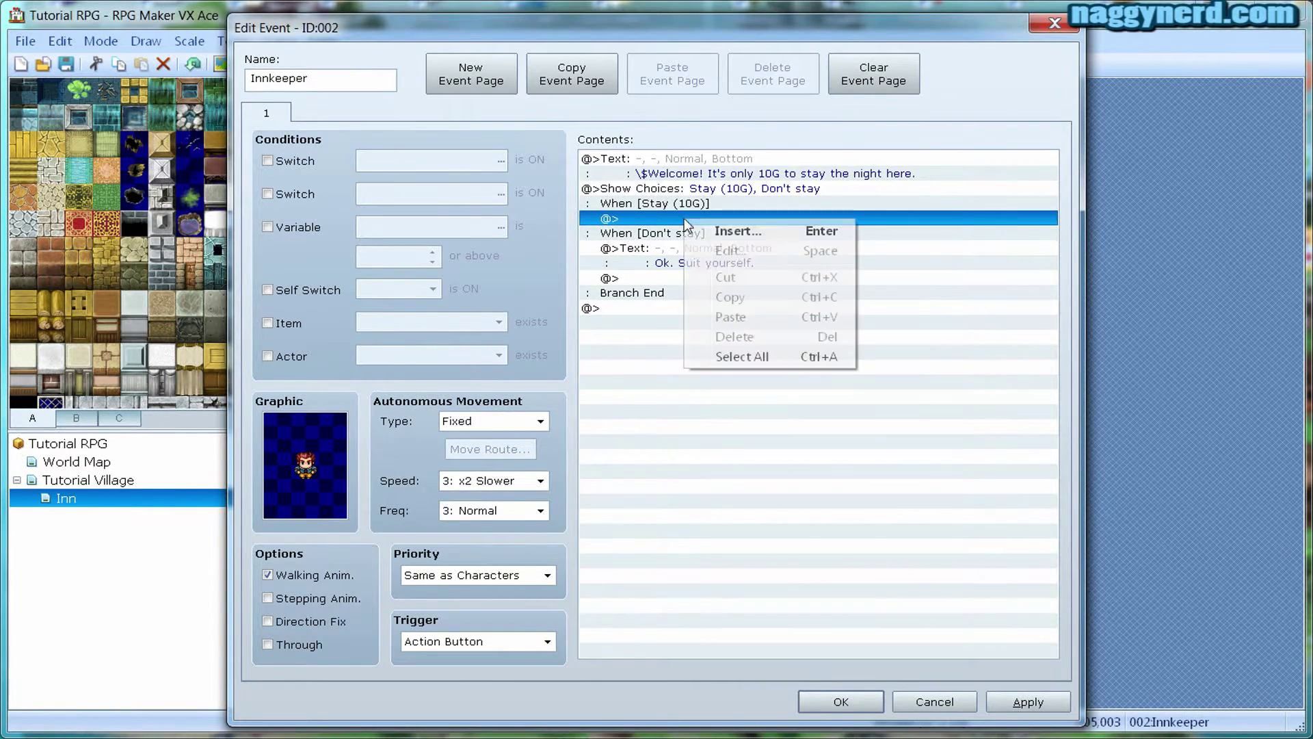
pyautogui.click(701, 229)
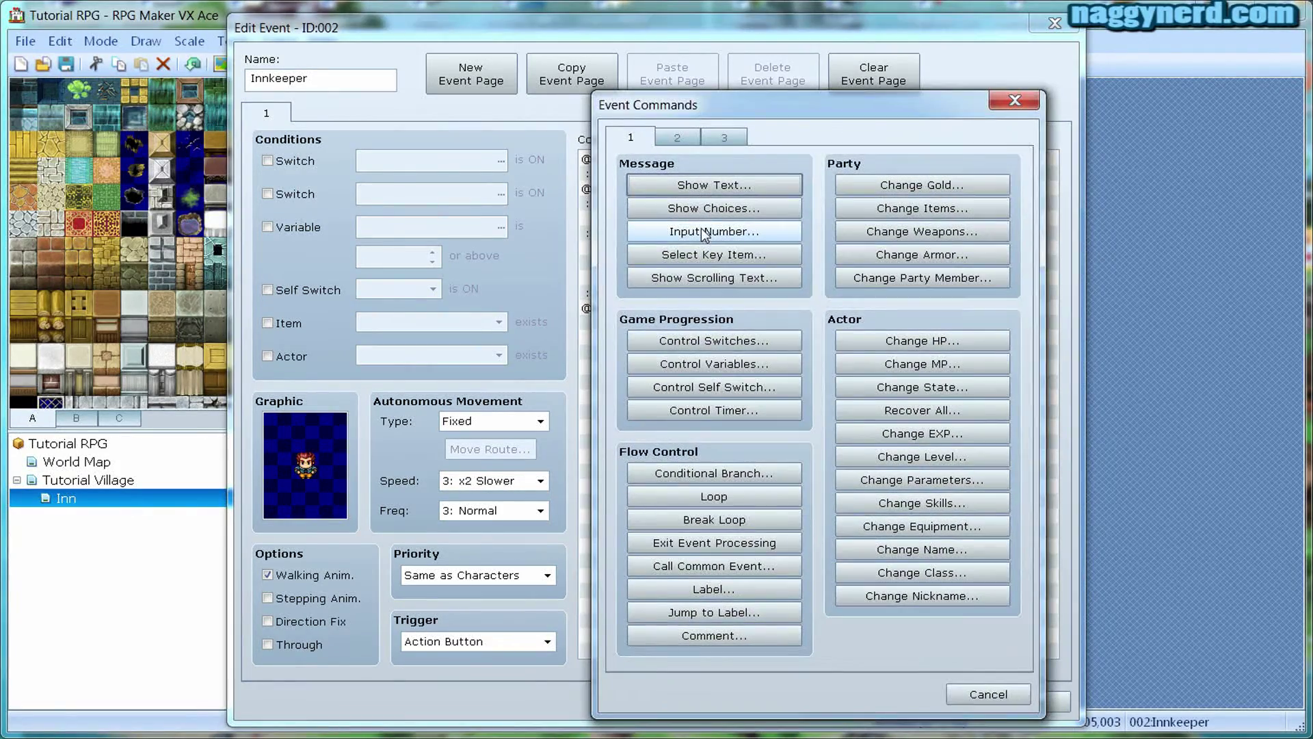
pyautogui.click(679, 477)
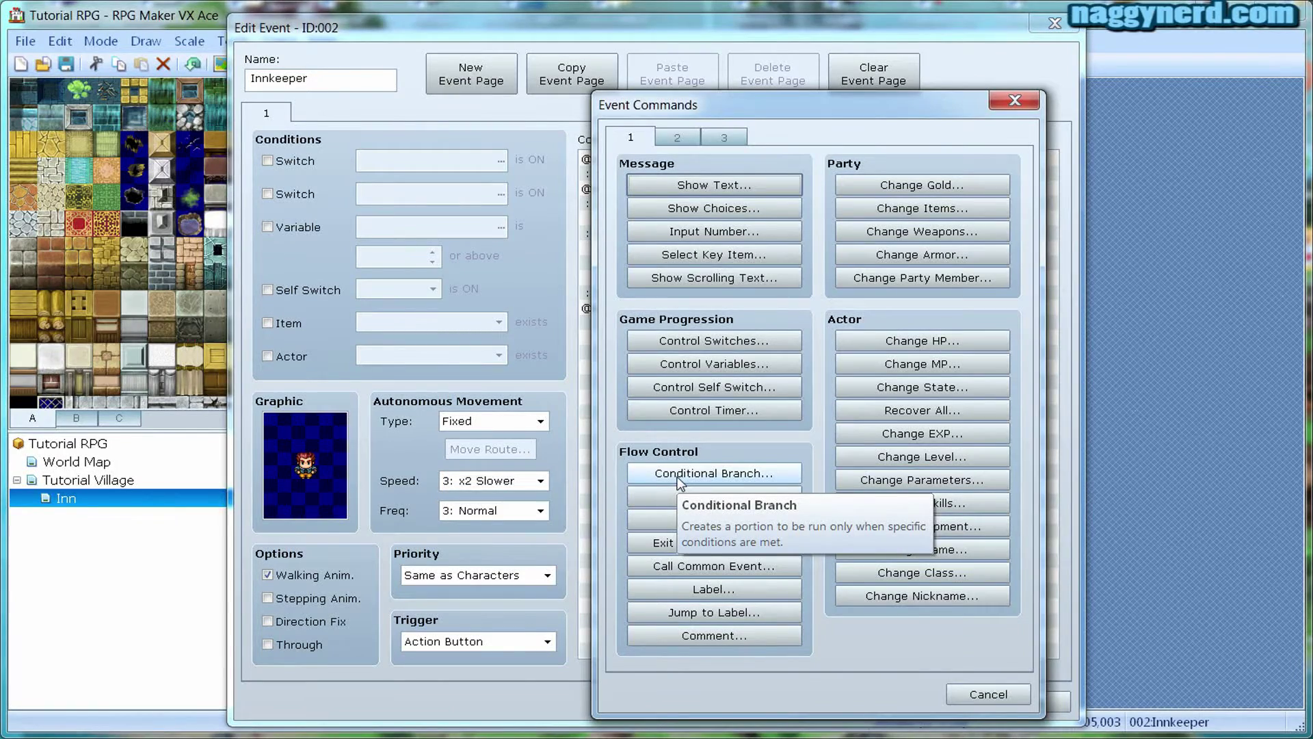
pyautogui.click(679, 481)
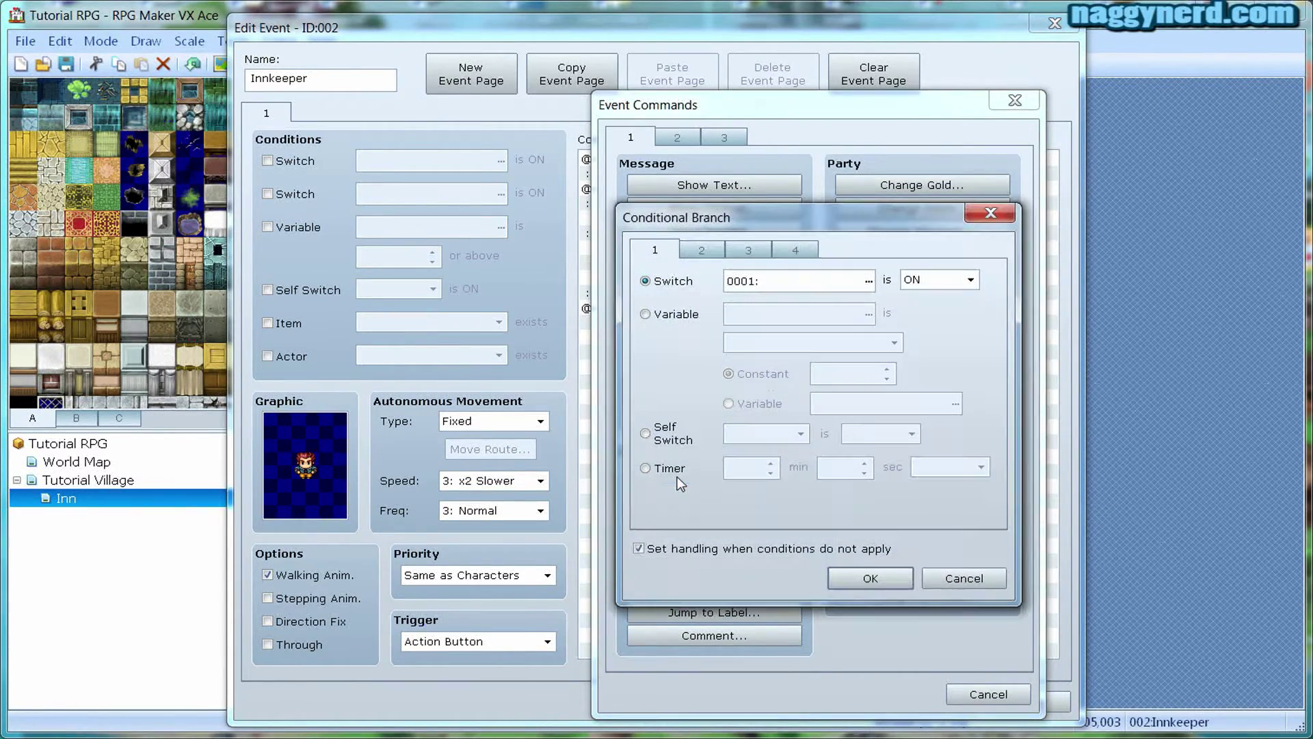
# Make the branch check Gold is 10 or More, keeping the else branch
pyautogui.click(709, 248)
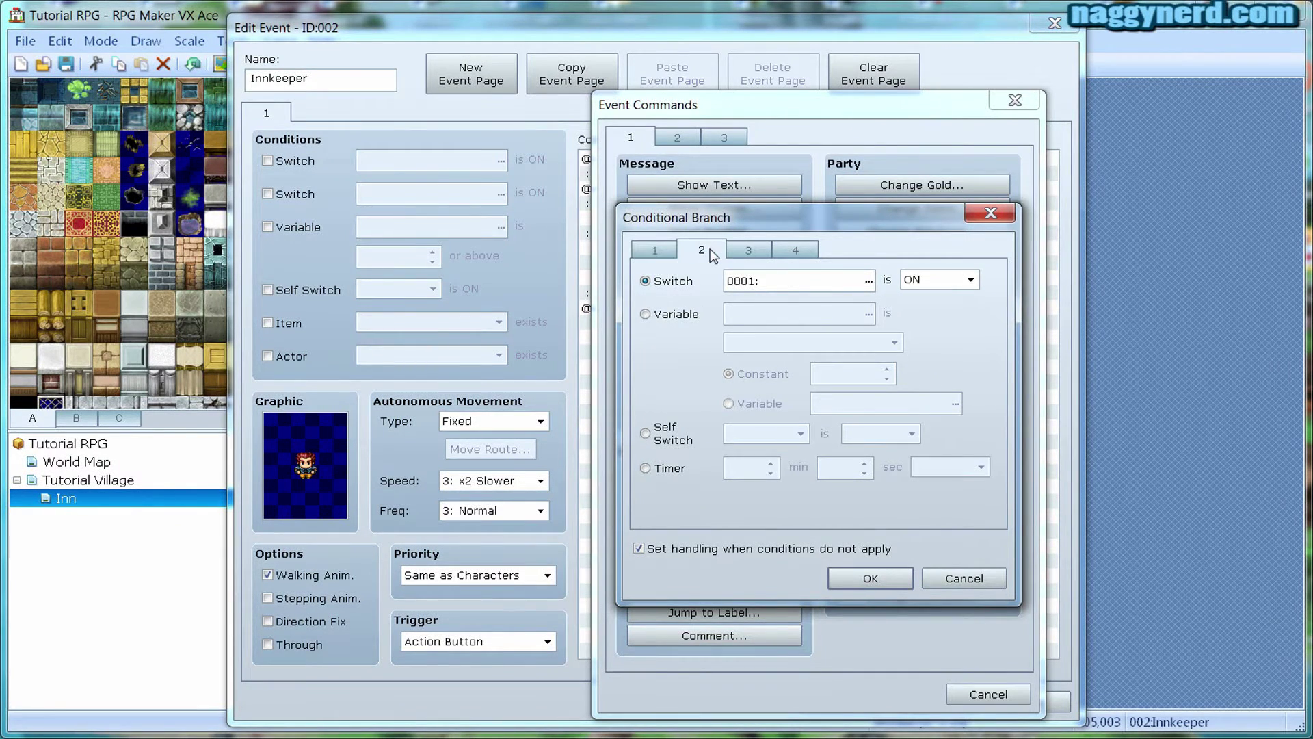
pyautogui.click(739, 253)
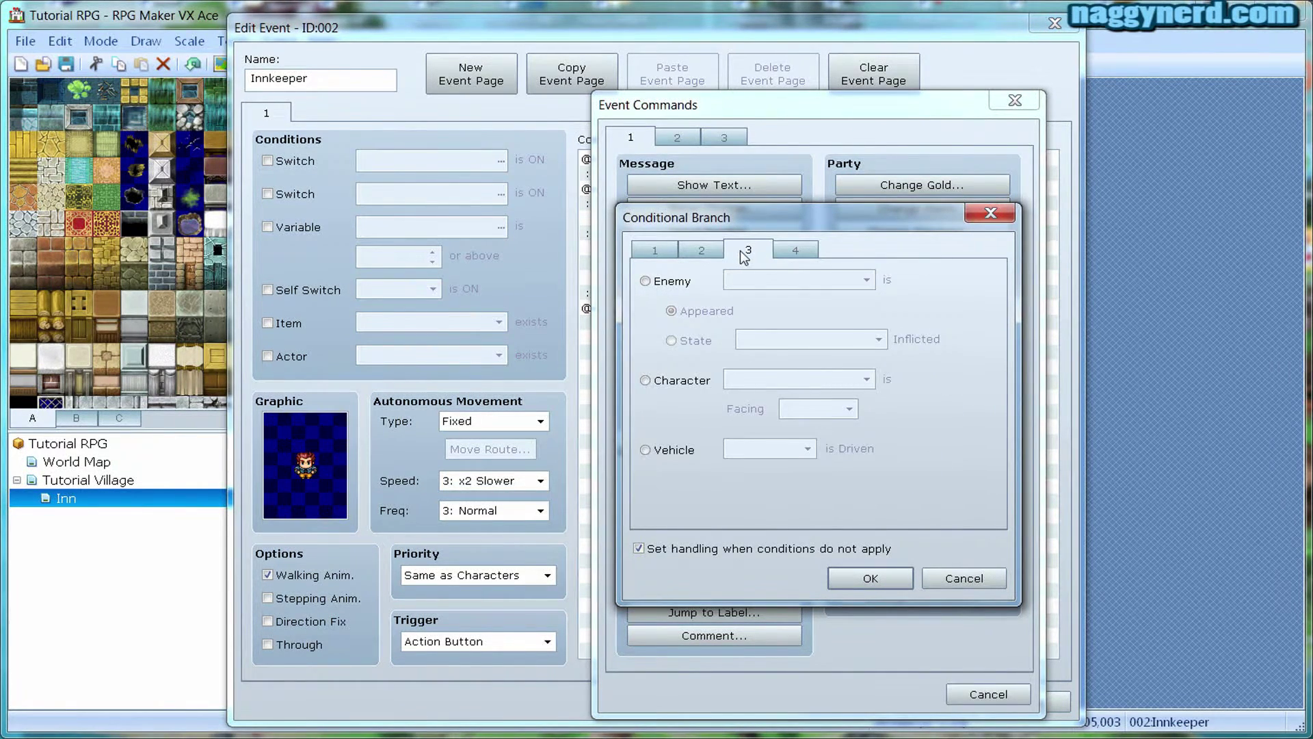
pyautogui.click(784, 254)
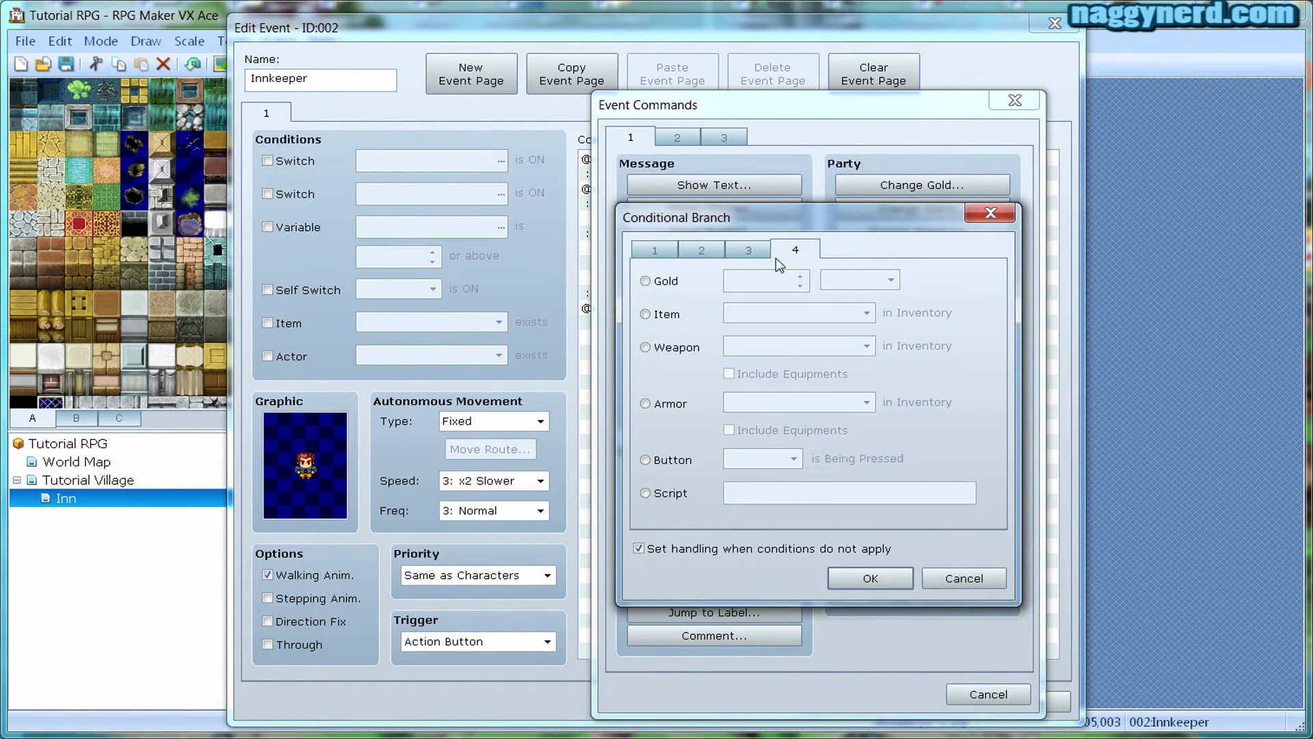
pyautogui.click(673, 286)
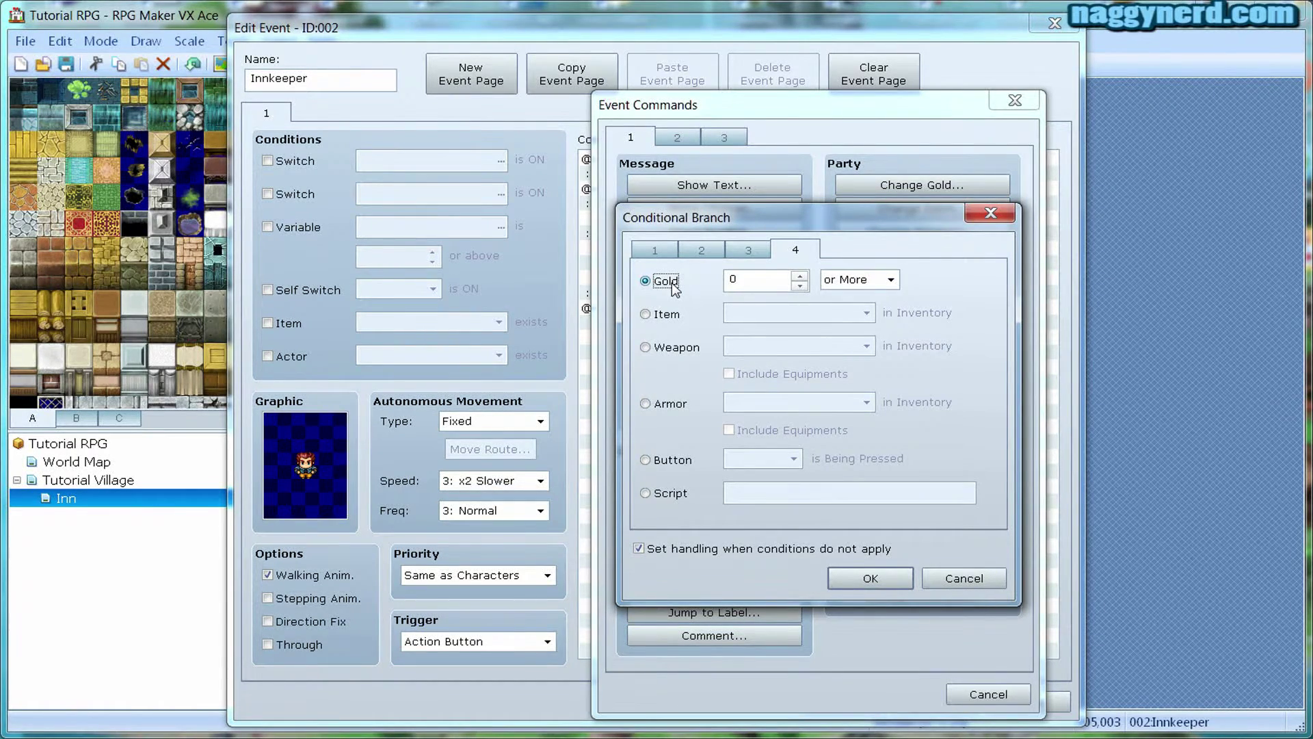
pyautogui.click(800, 275)
pyautogui.click(800, 276)
pyautogui.click(800, 276)
pyautogui.click(890, 281)
pyautogui.click(889, 282)
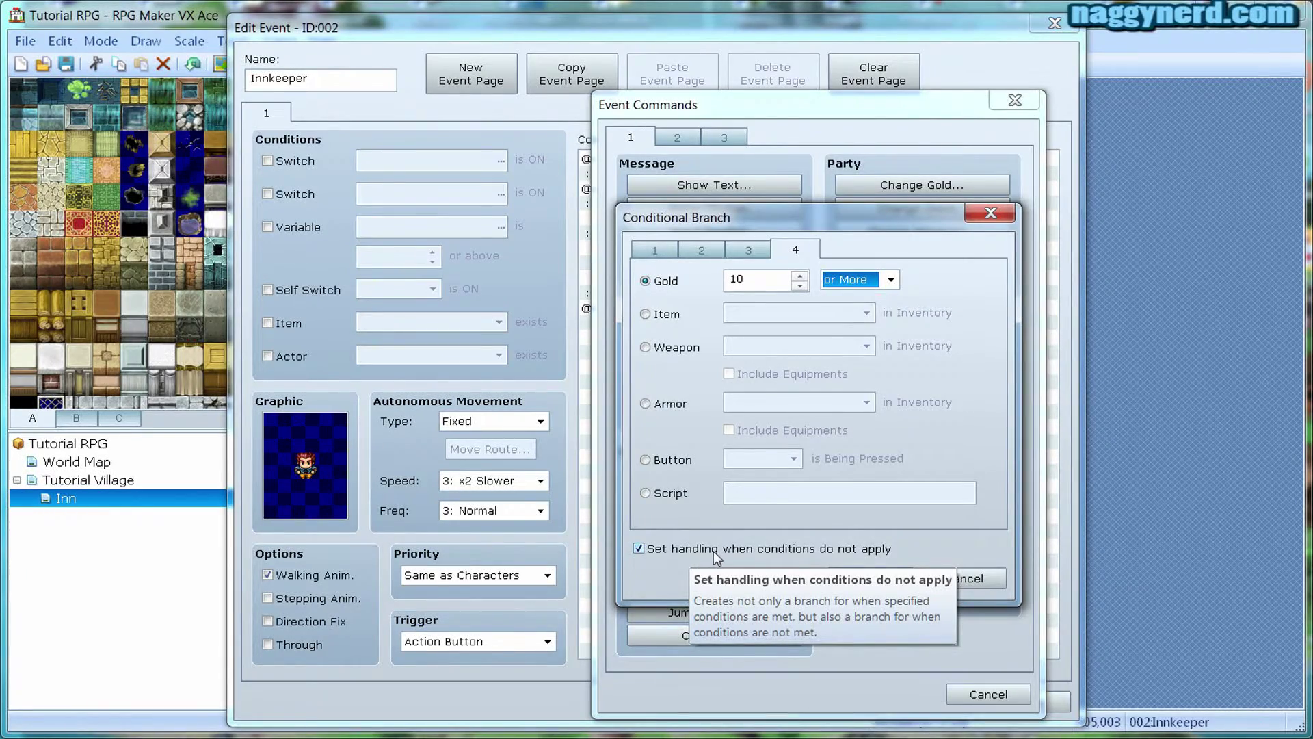
pyautogui.click(863, 579)
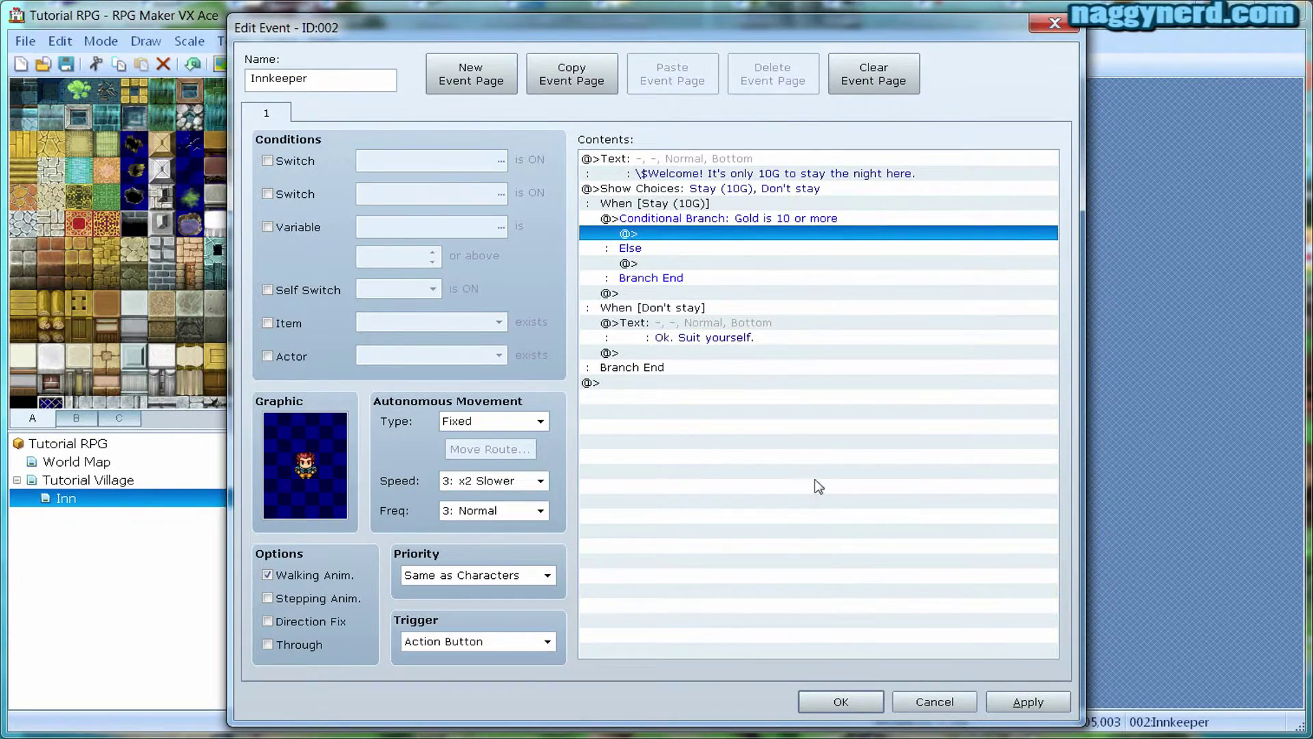
# Add a Show Text under Else saying "You don't have that much!"
pyautogui.rightClick(641, 263)
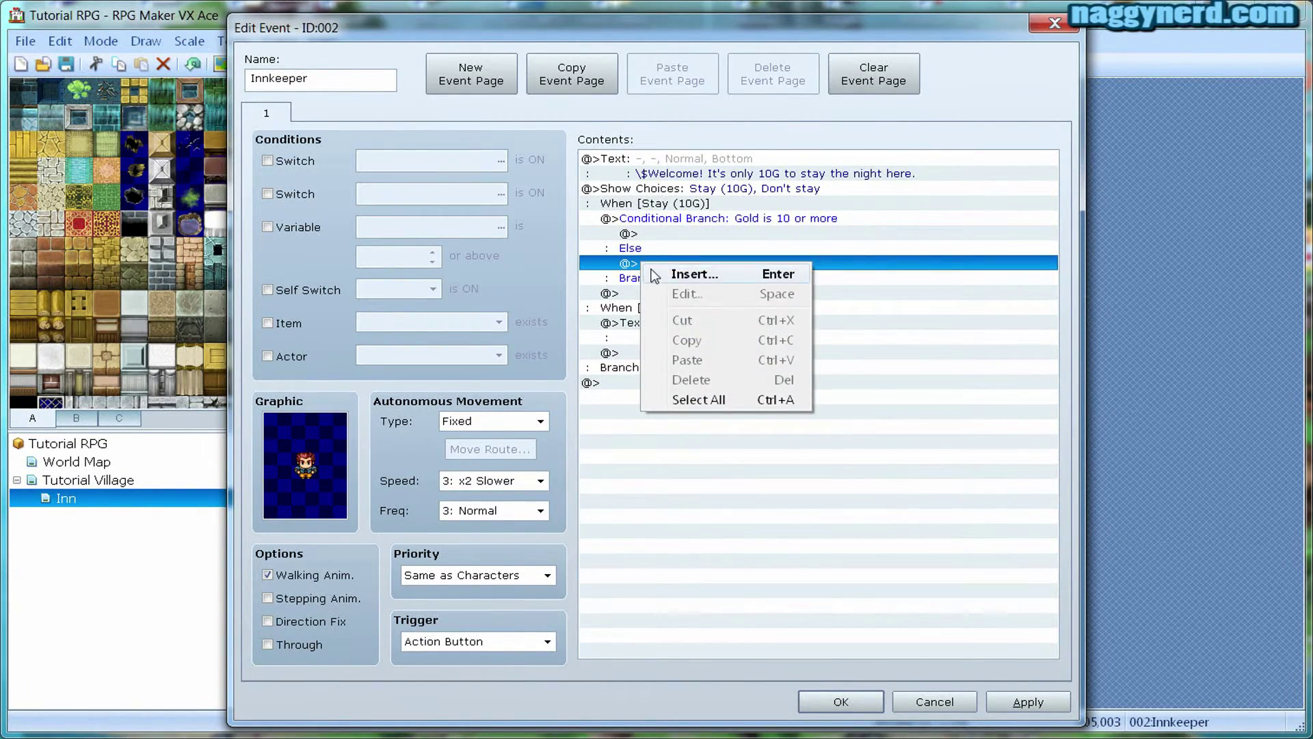
pyautogui.click(655, 271)
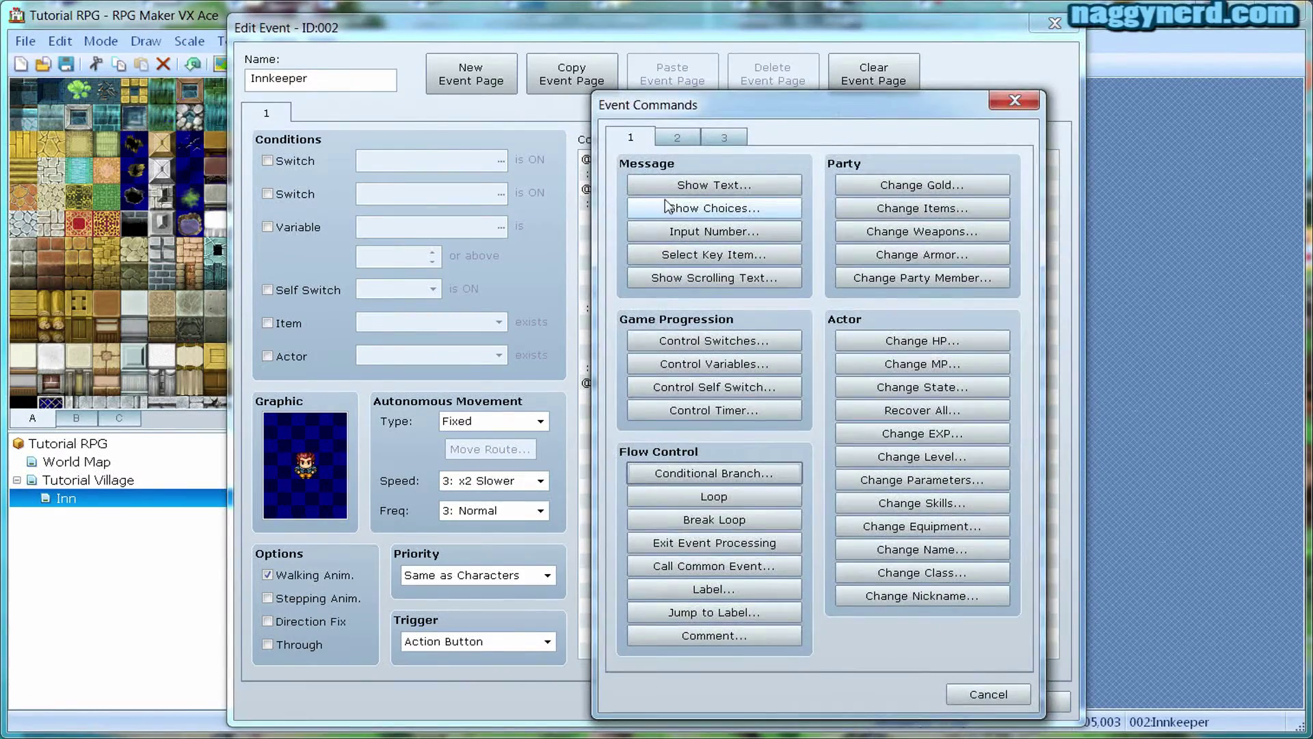
pyautogui.click(666, 193)
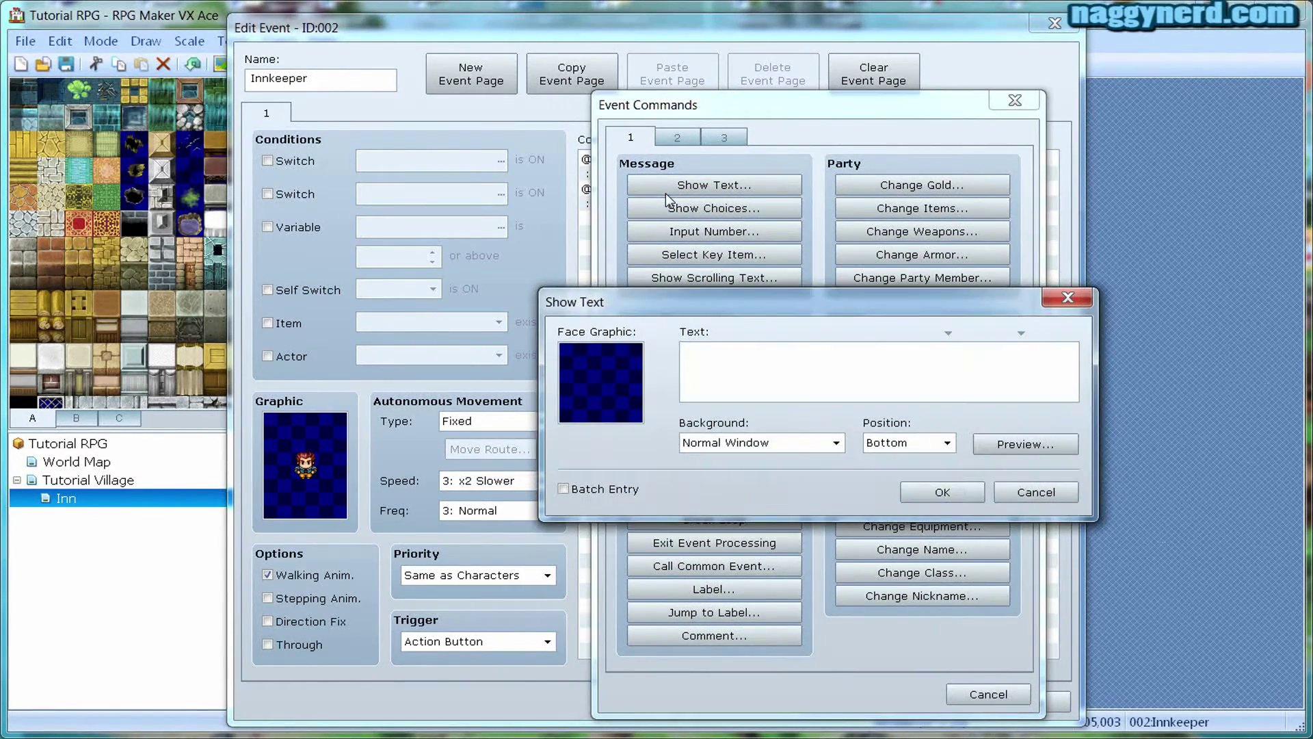
pyautogui.write("You don't have that much!")
pyautogui.click(942, 493)
pyautogui.click(941, 493)
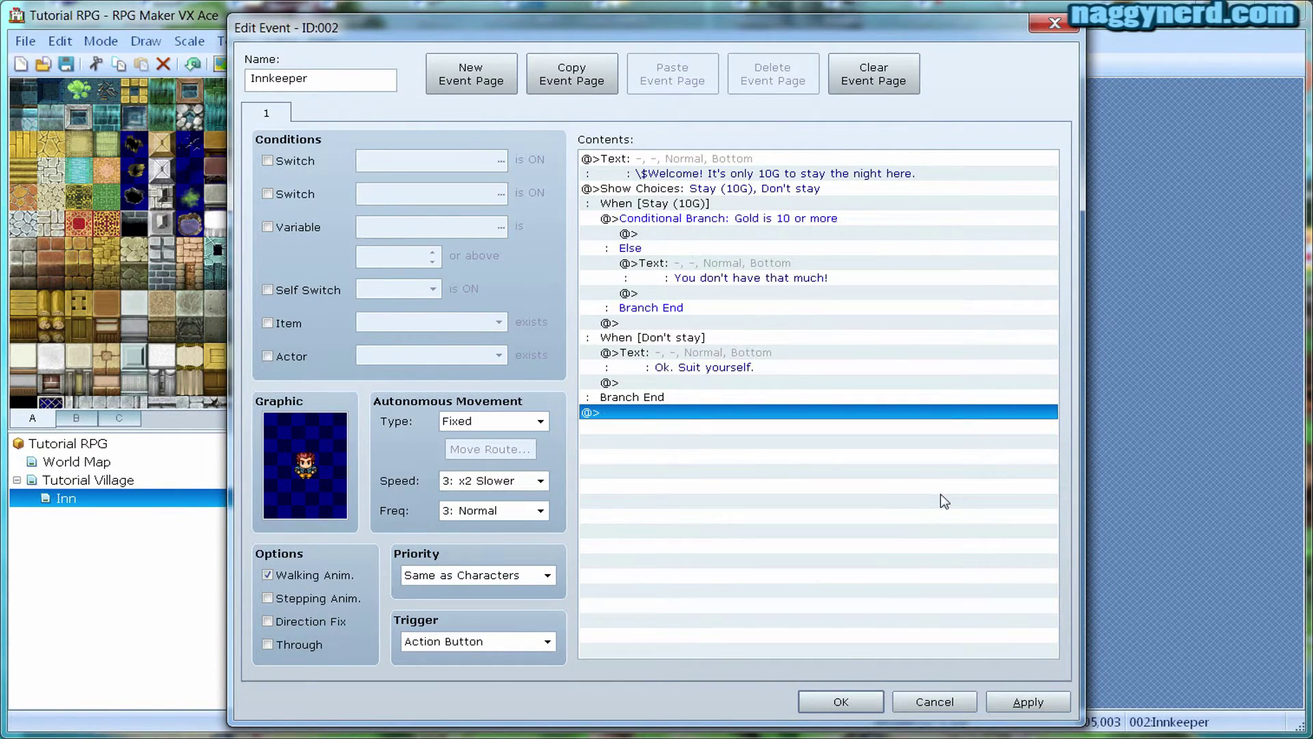
# Add a Change Gold command that decreases the party's gold by a constant 10
pyautogui.rightClick(664, 233)
pyautogui.click(718, 245)
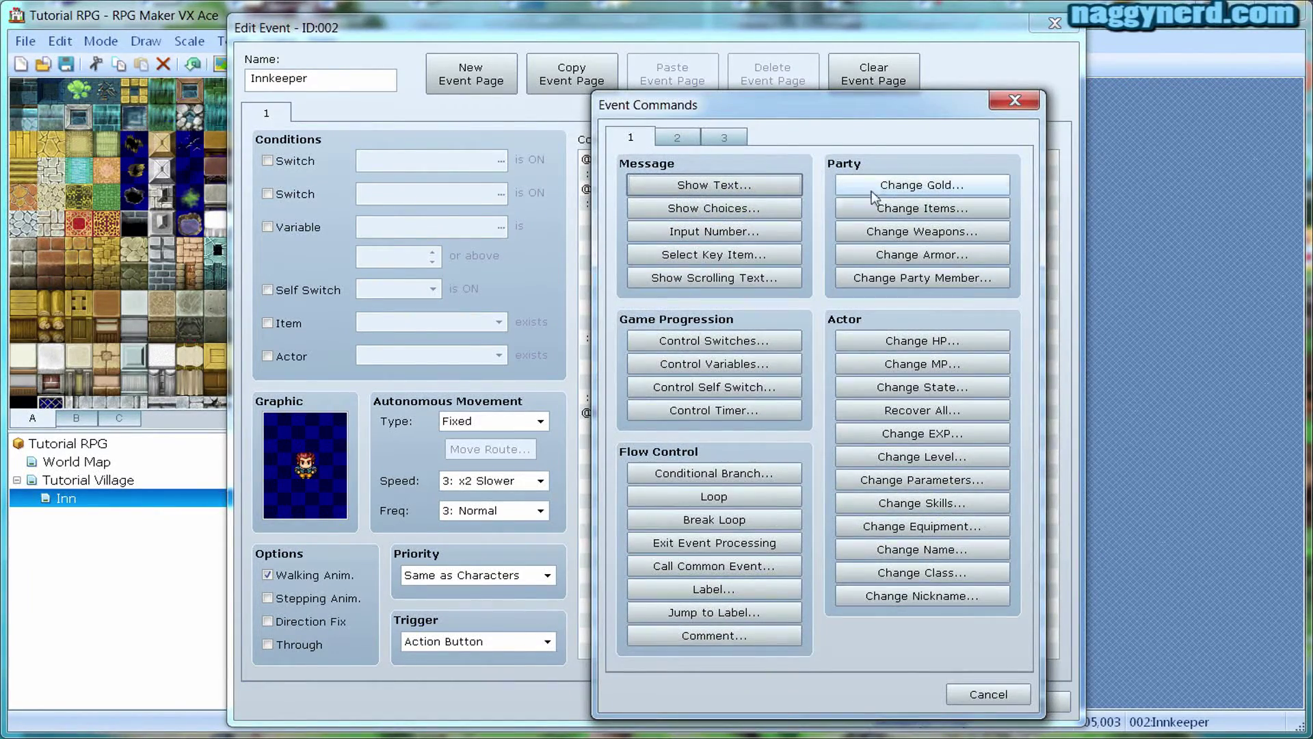
pyautogui.click(882, 186)
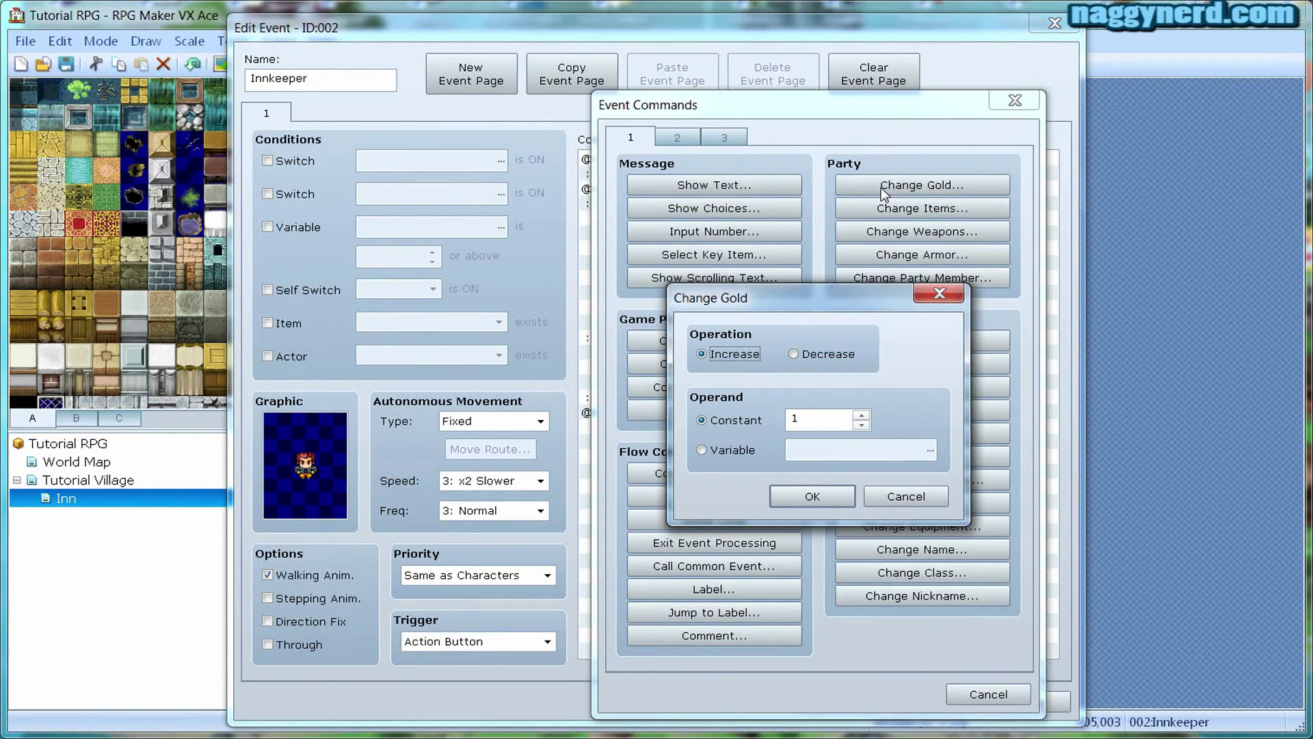
pyautogui.click(827, 355)
pyautogui.press('Tab')
pyautogui.write('10')
pyautogui.click(803, 495)
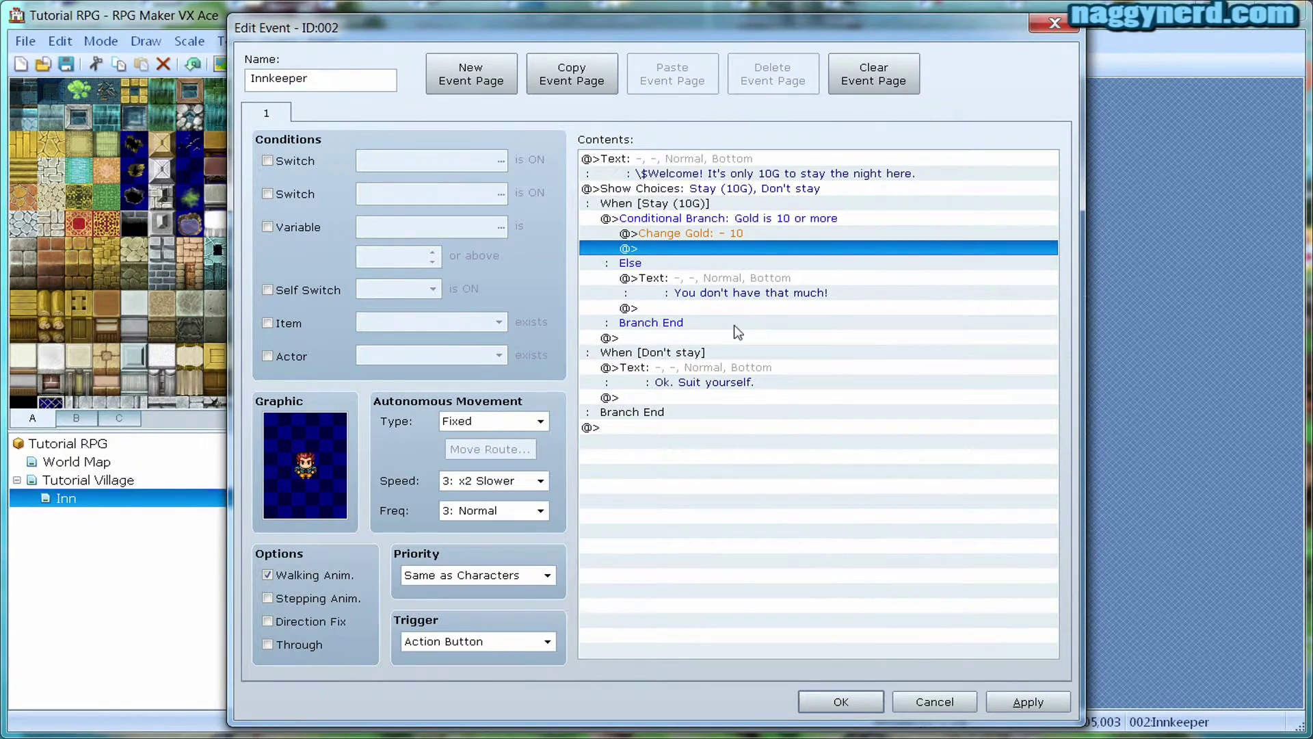
# Add Recover All for the Entire Party after the gold deduction
pyautogui.rightClick(656, 252)
pyautogui.click(662, 252)
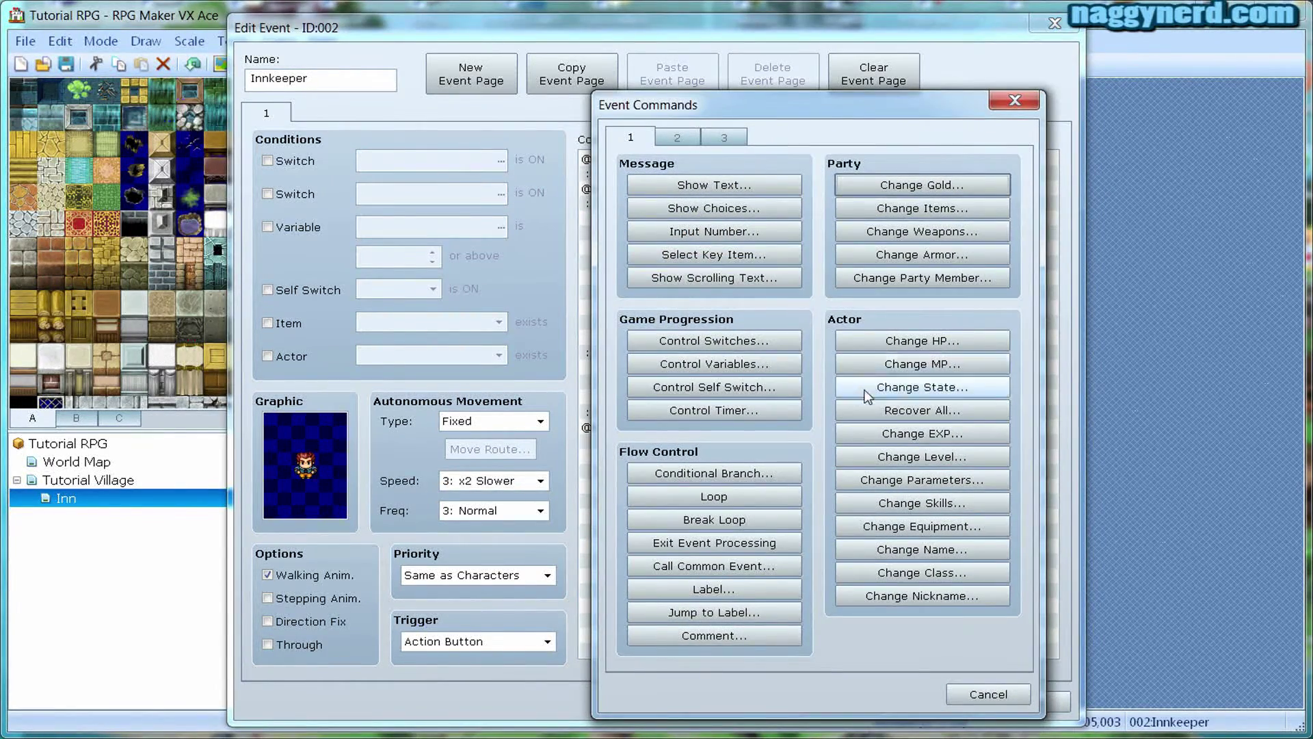
pyautogui.click(895, 413)
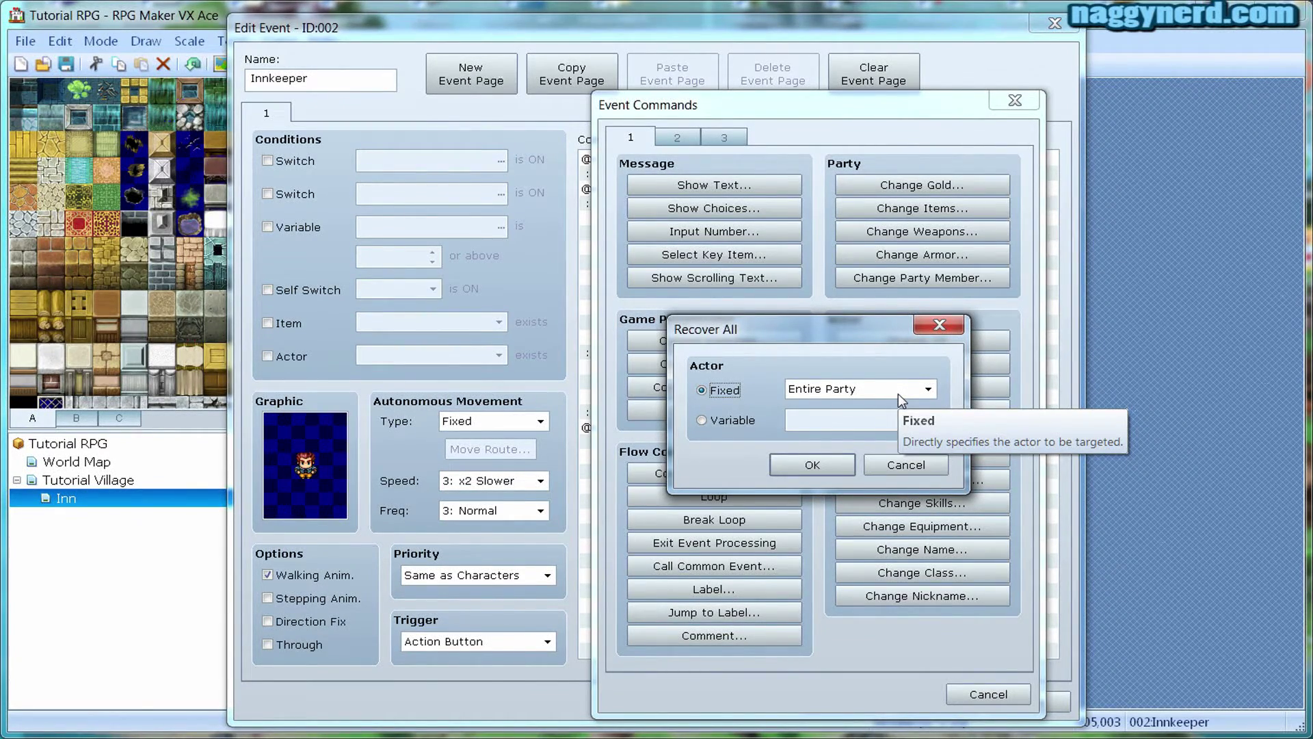
pyautogui.click(819, 462)
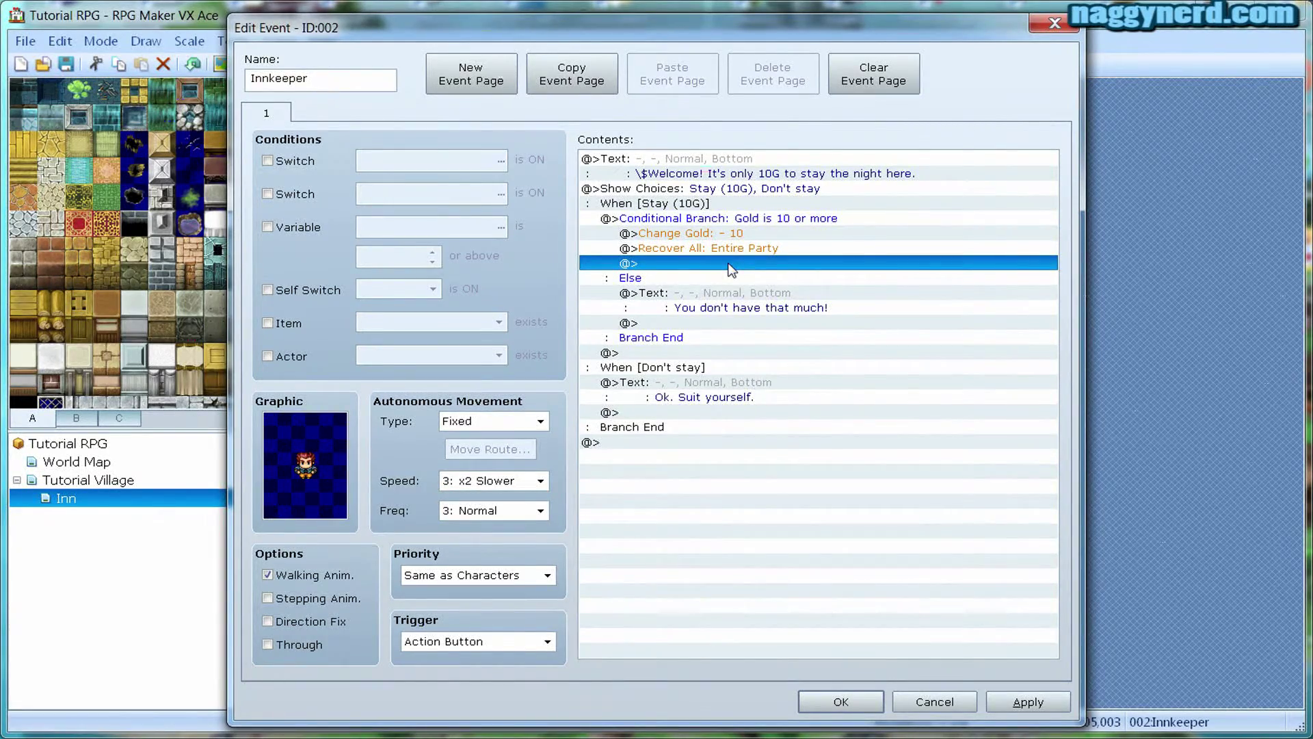
pyautogui.rightClick(730, 269)
# Add Fadeout Screen and then Fadein Screen after the Recover All line
pyautogui.click(733, 272)
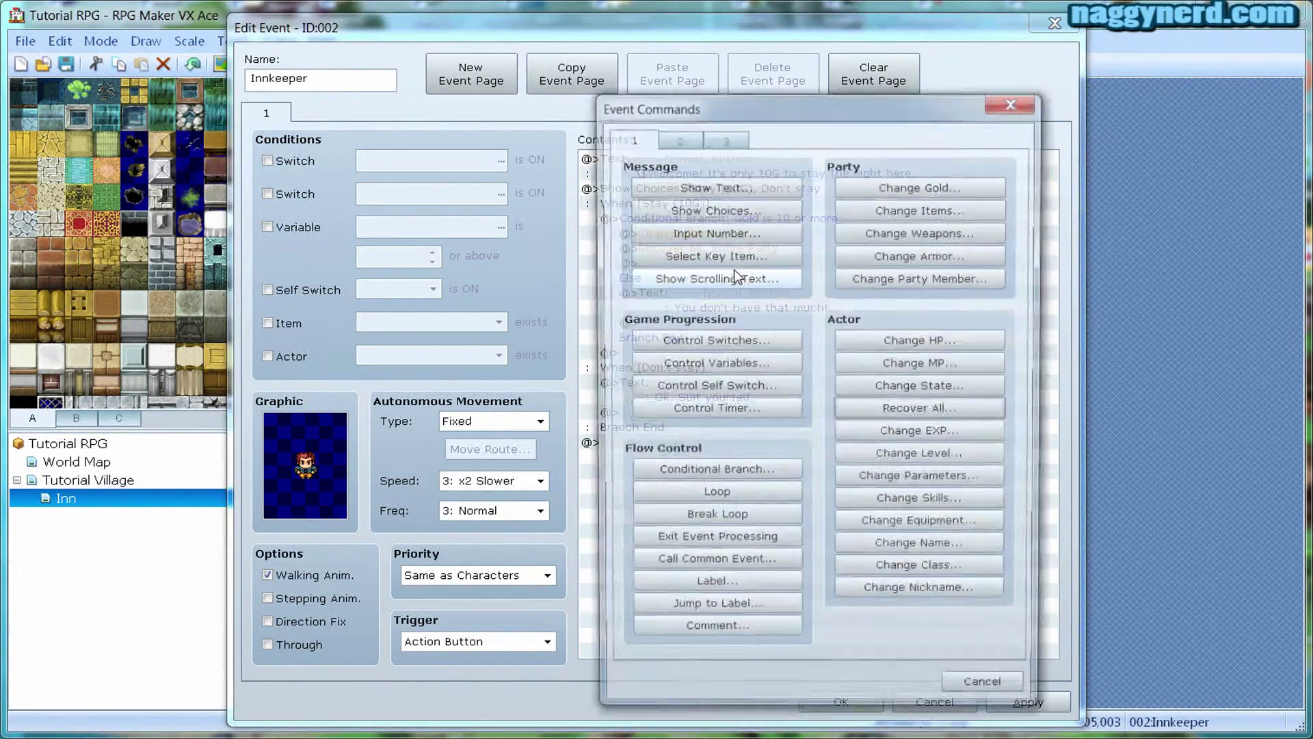
pyautogui.click(718, 141)
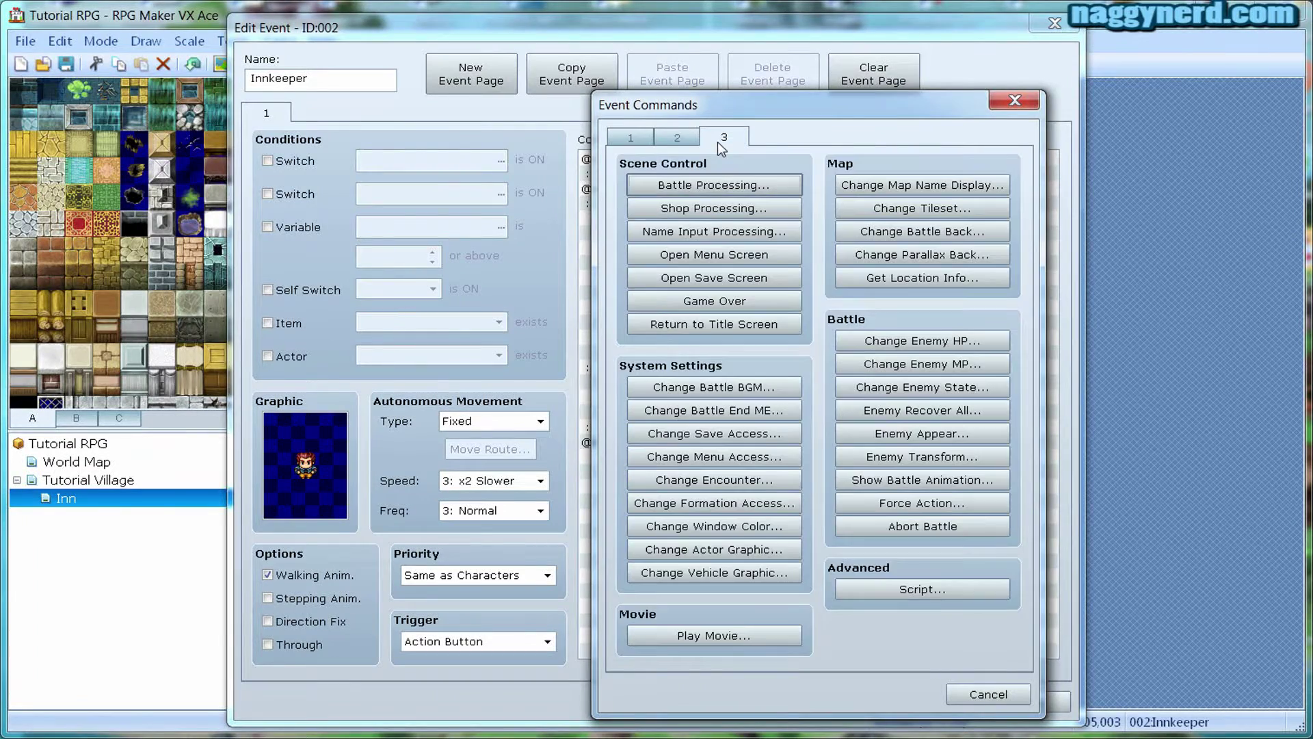
pyautogui.click(682, 138)
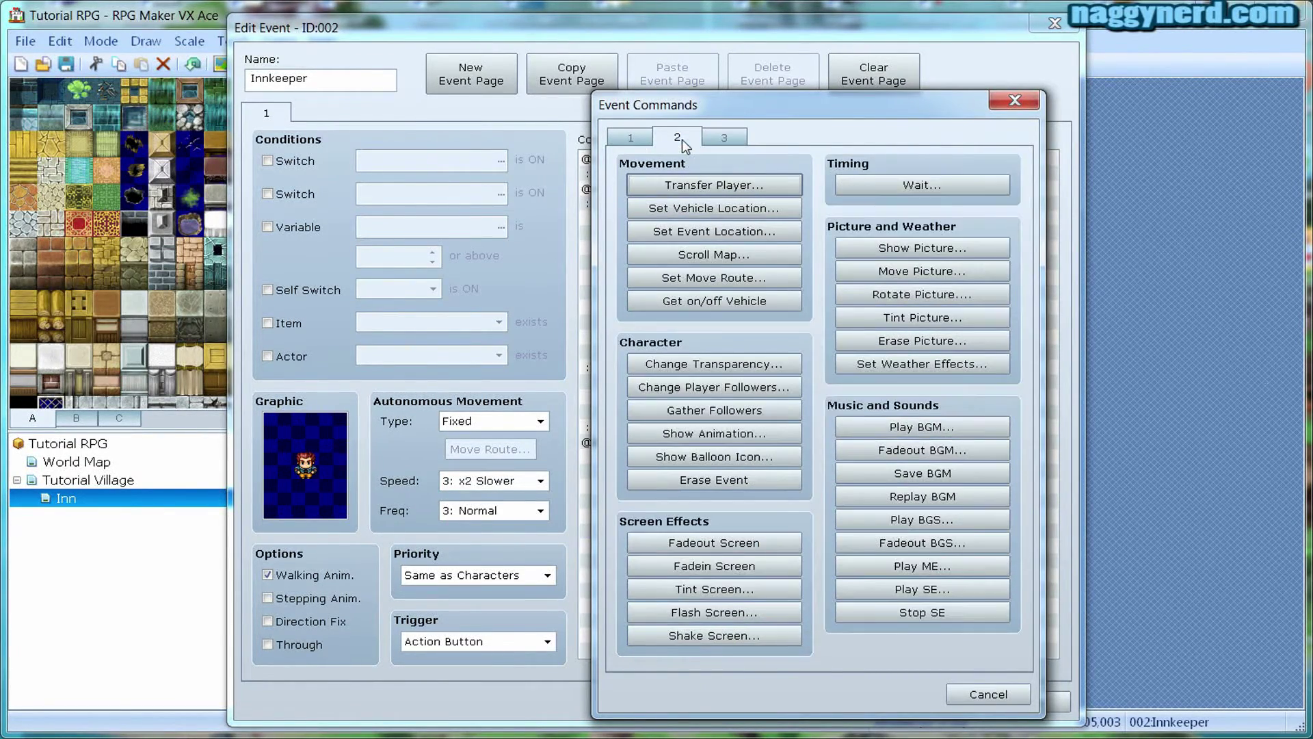
pyautogui.click(648, 545)
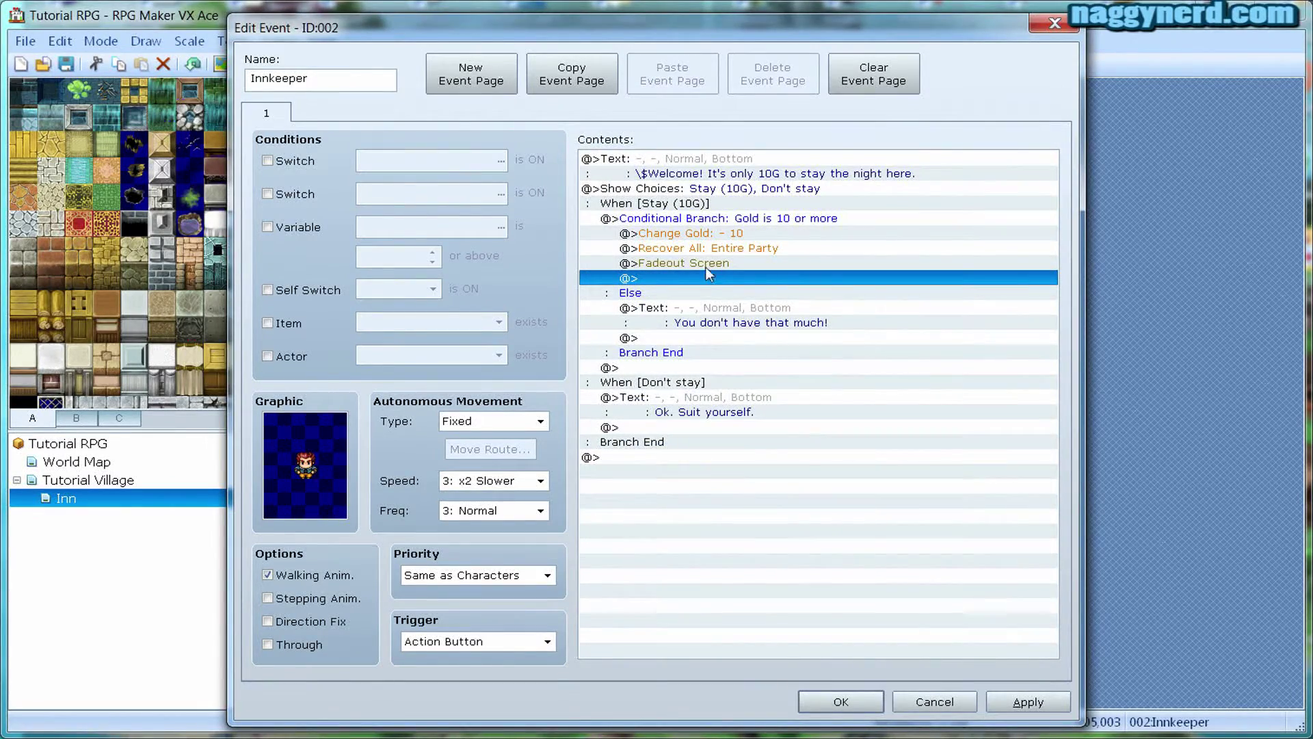
pyautogui.rightClick(698, 287)
pyautogui.click(728, 303)
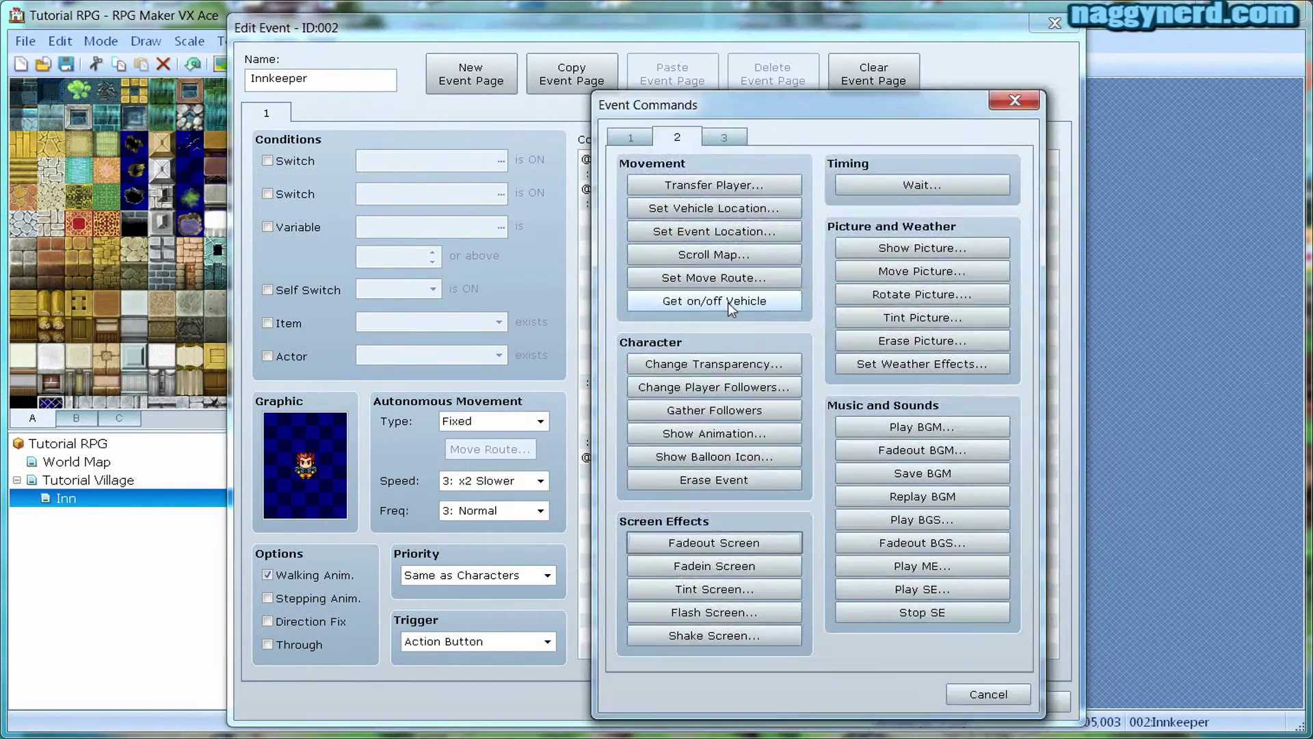
pyautogui.click(695, 578)
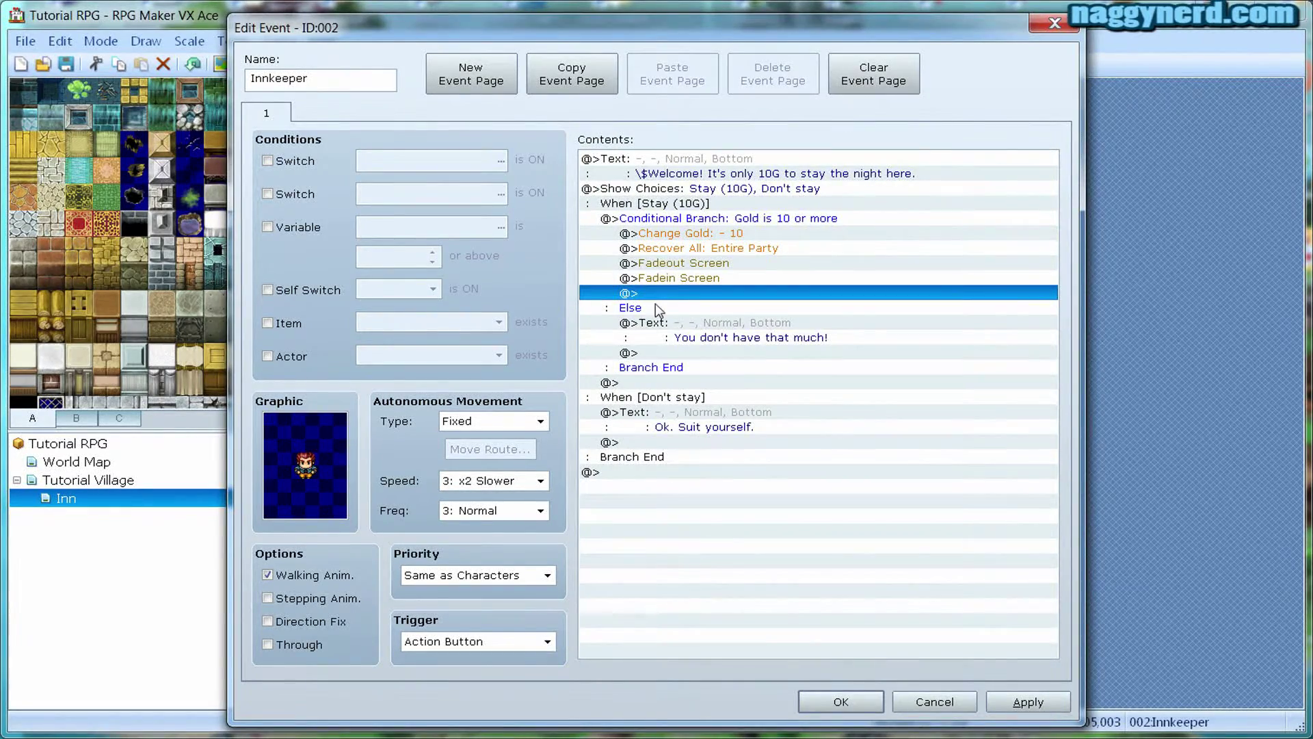
# Insert Play ME 'Inn' at volume 100, pitch 100, above the Fadeout Screen line
pyautogui.click(681, 264)
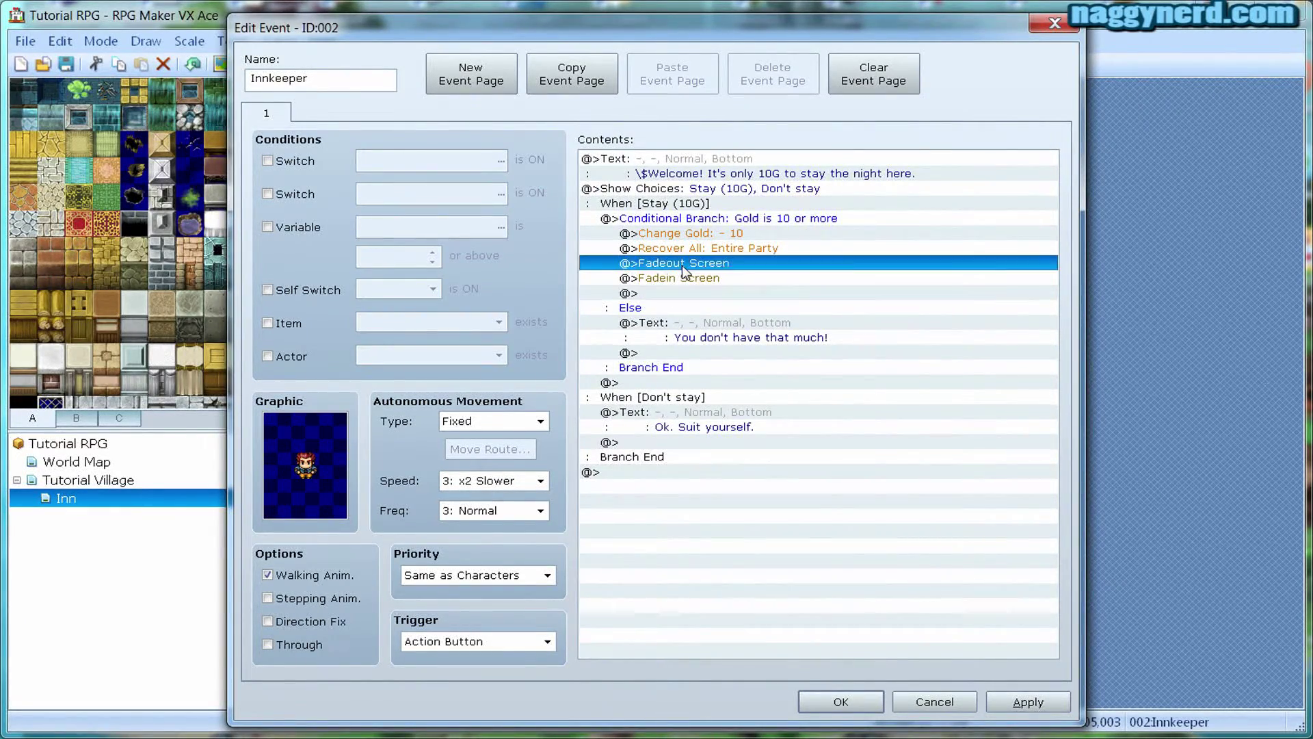
pyautogui.rightClick(681, 265)
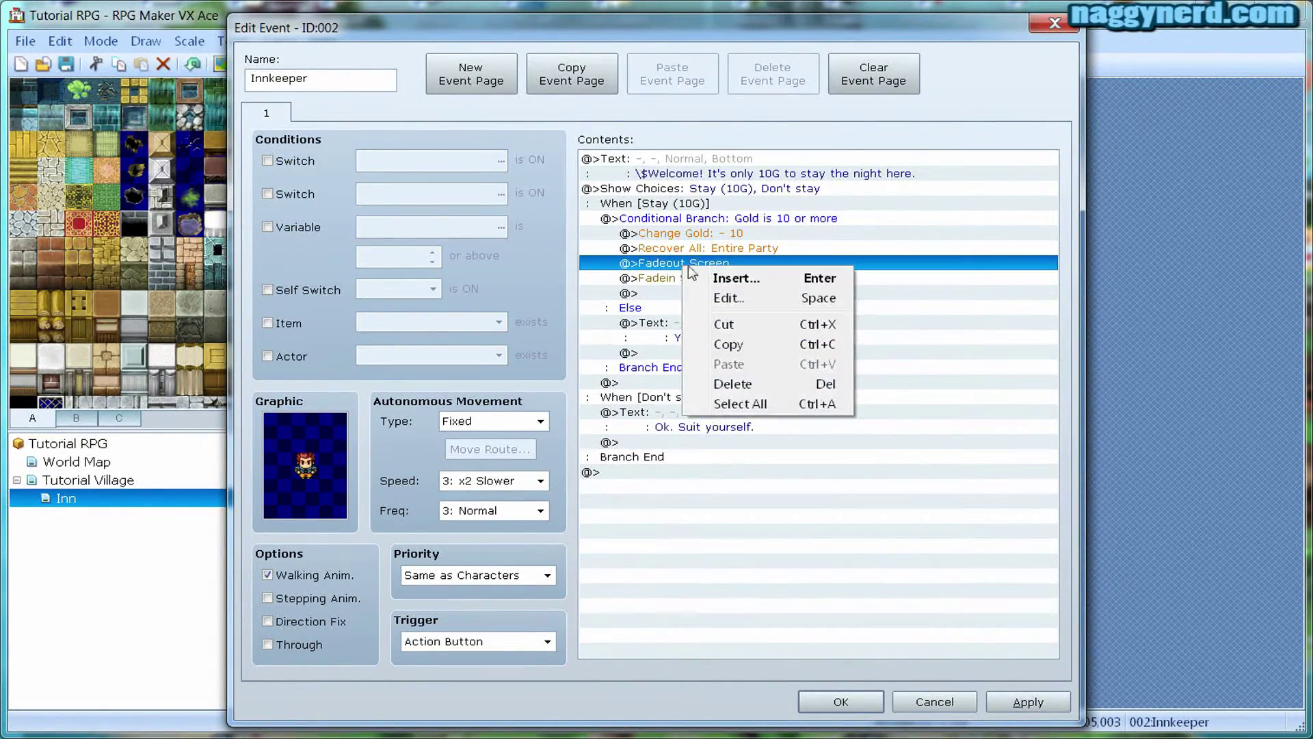
pyautogui.click(725, 278)
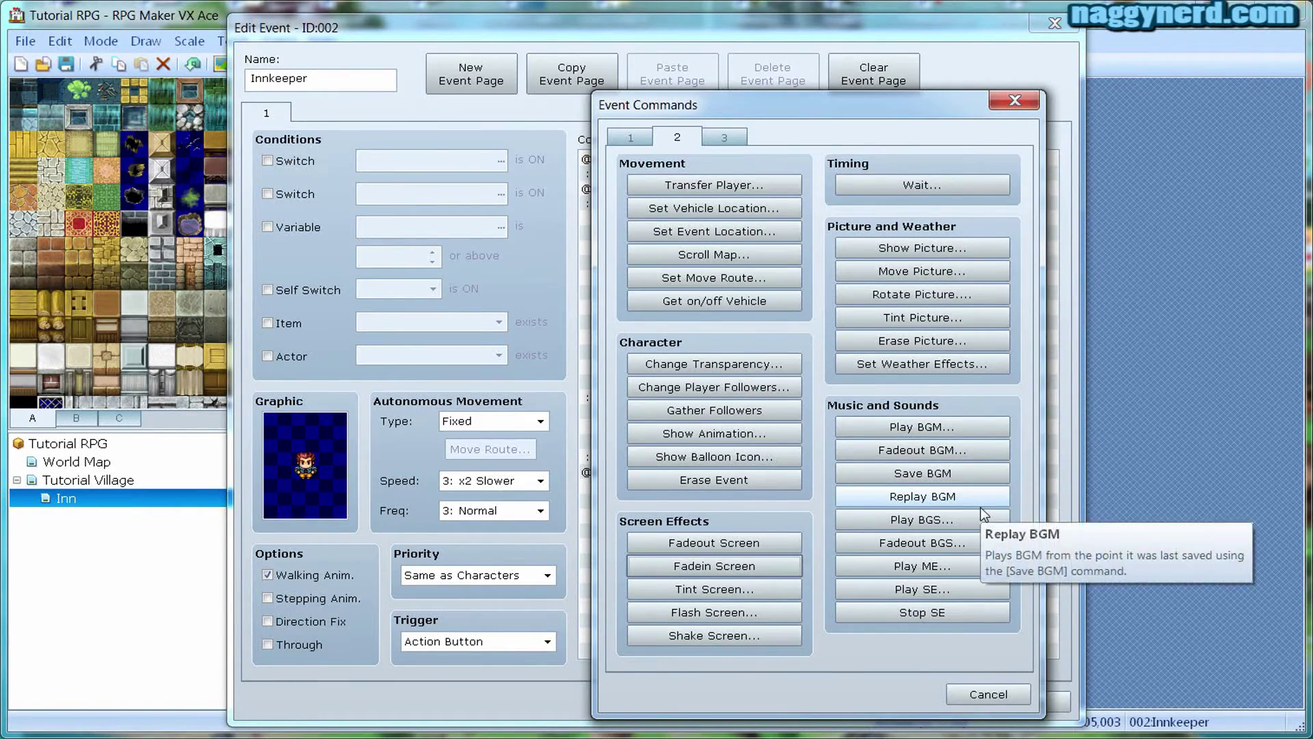
pyautogui.click(971, 567)
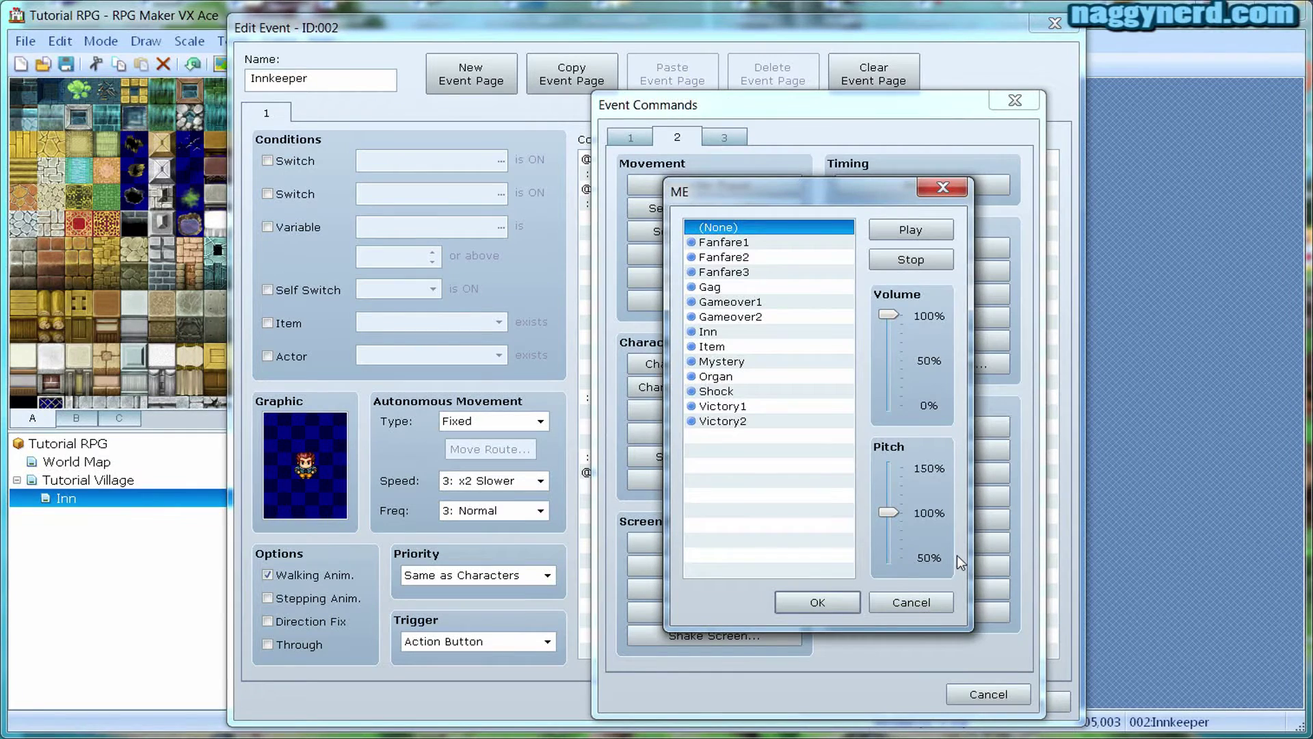
pyautogui.click(731, 336)
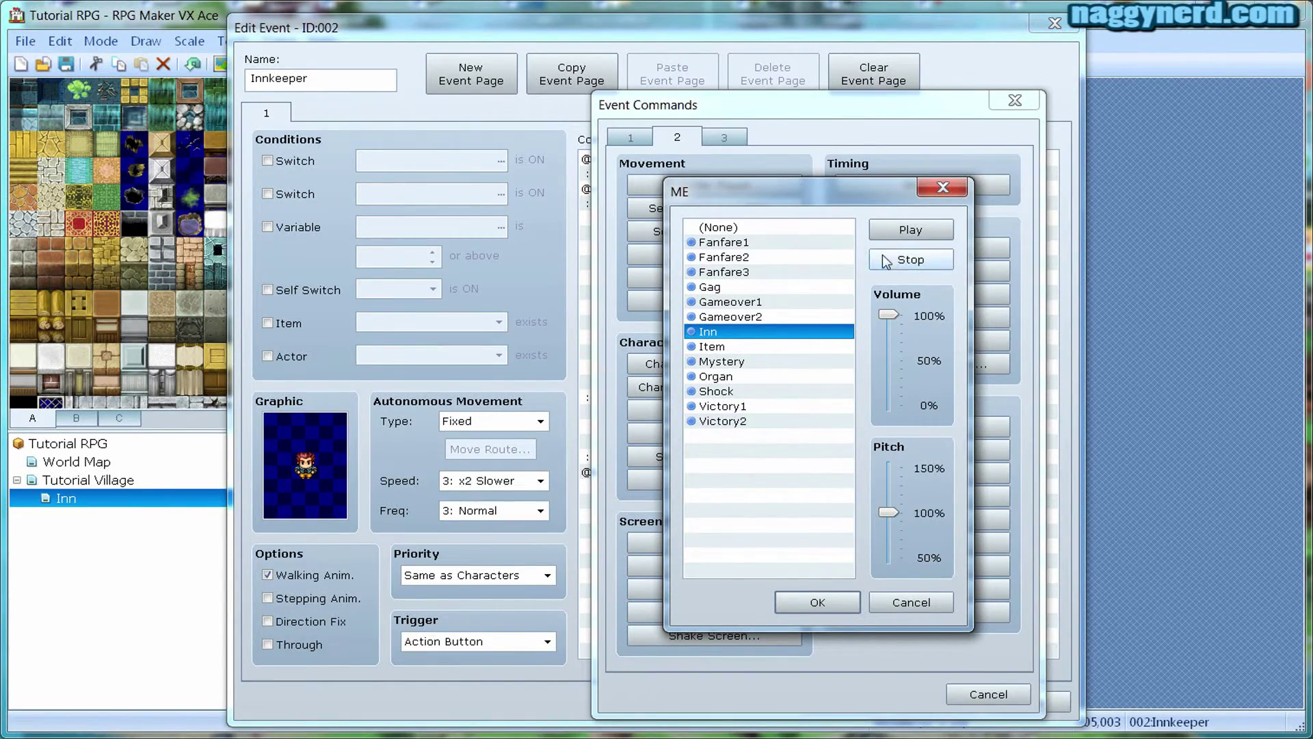
pyautogui.click(902, 235)
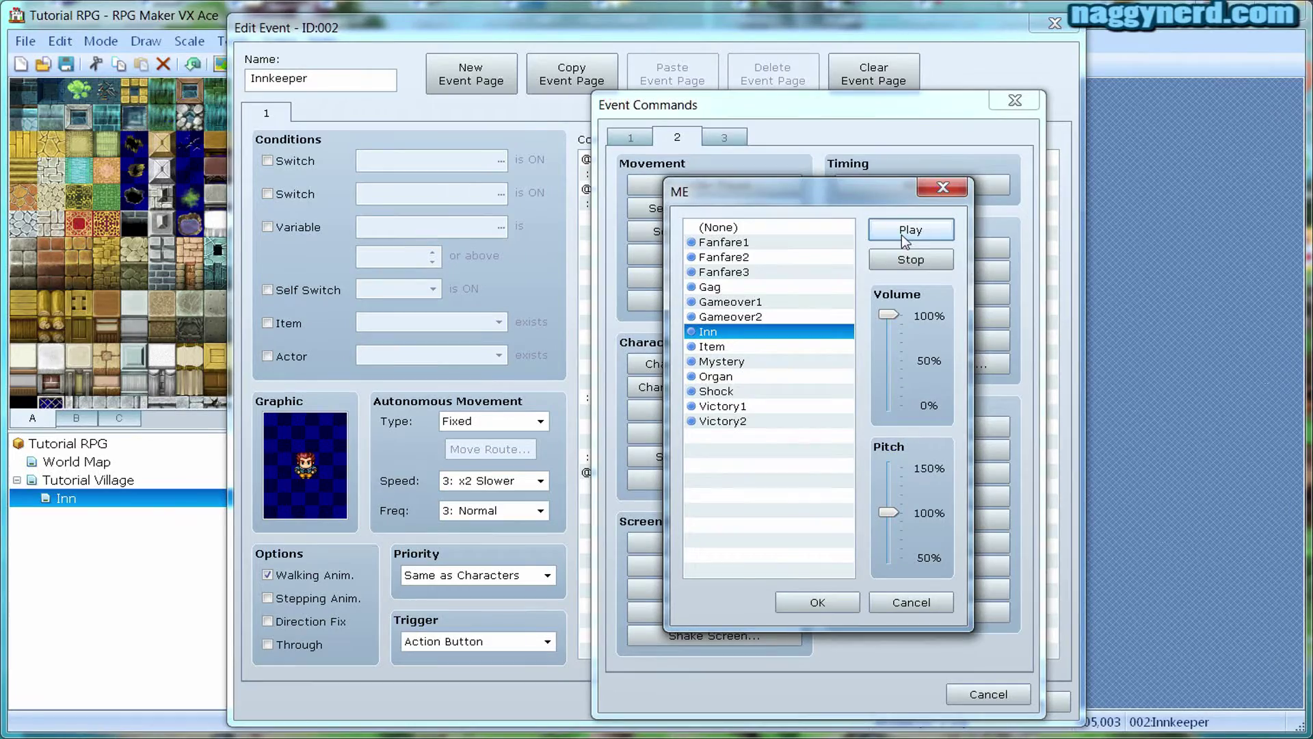
pyautogui.click(802, 607)
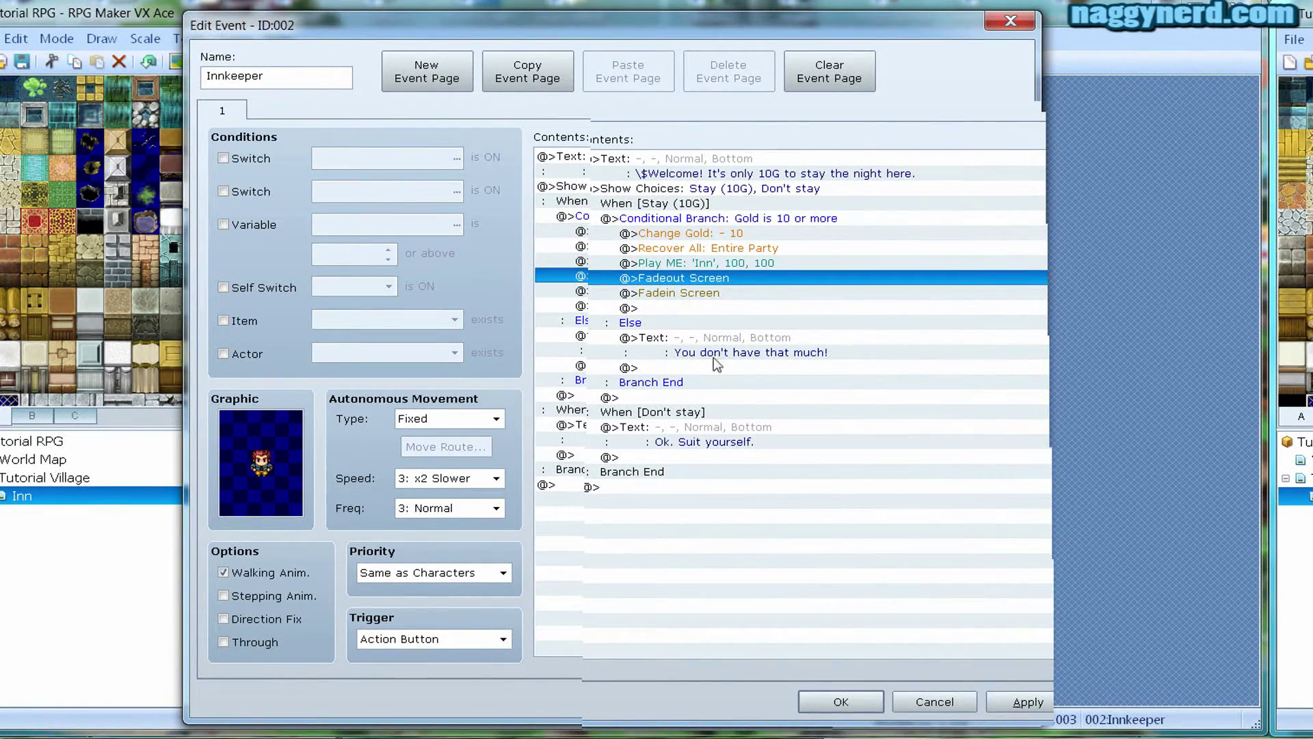
# Add "Thank you for you stay." after Fadein Screen, then apply and close the event
pyautogui.click(696, 308)
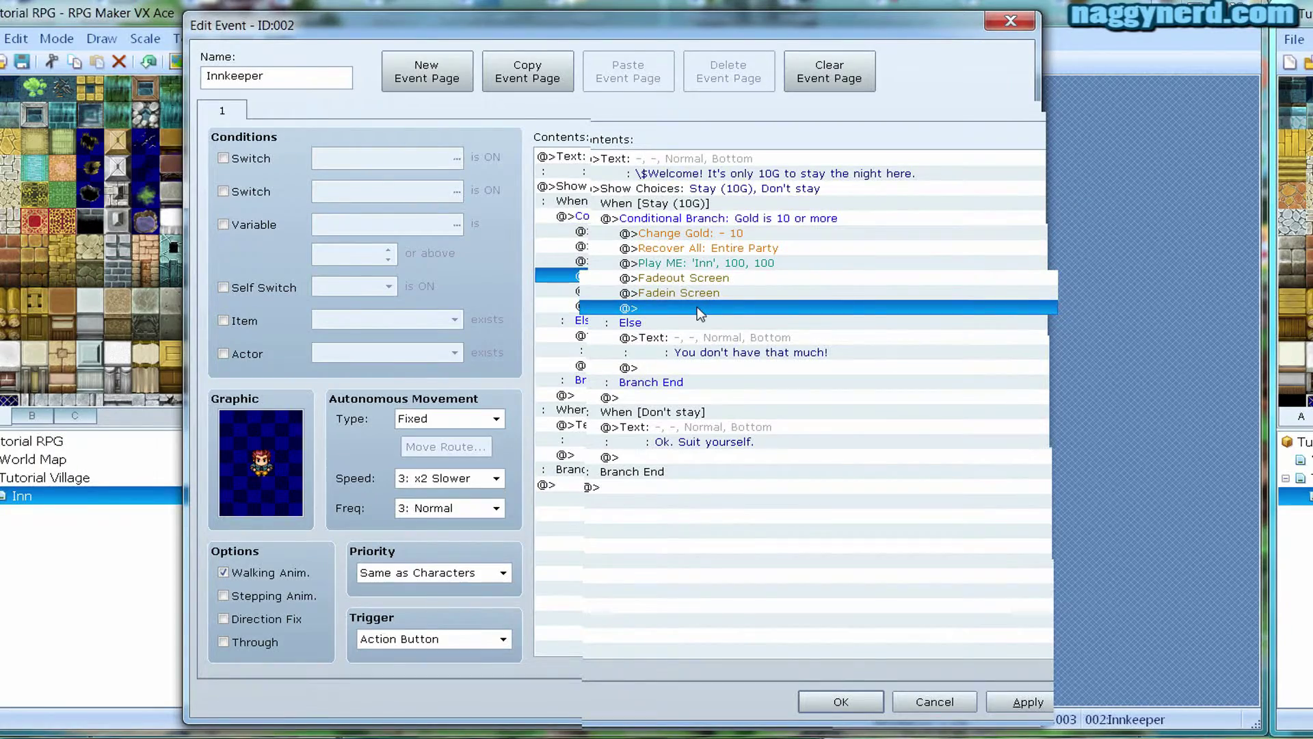
pyautogui.rightClick(696, 309)
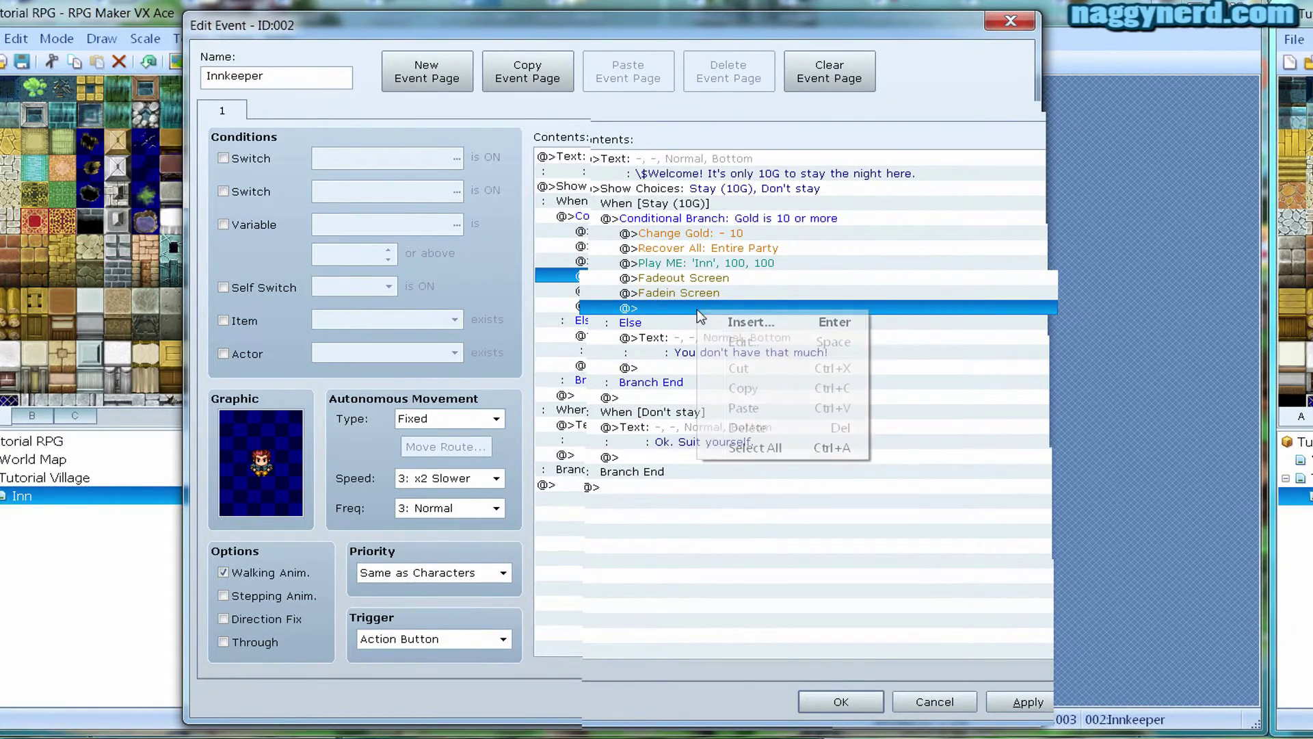
pyautogui.click(706, 320)
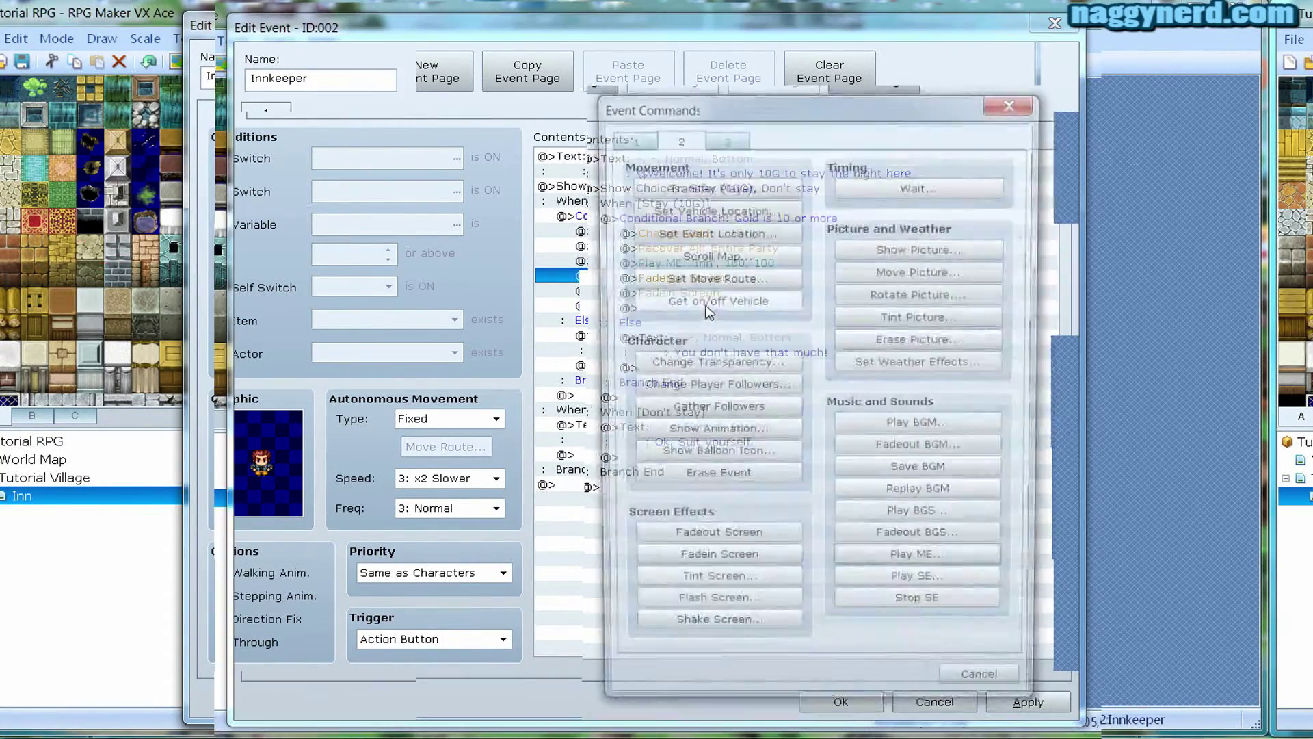
pyautogui.click(650, 138)
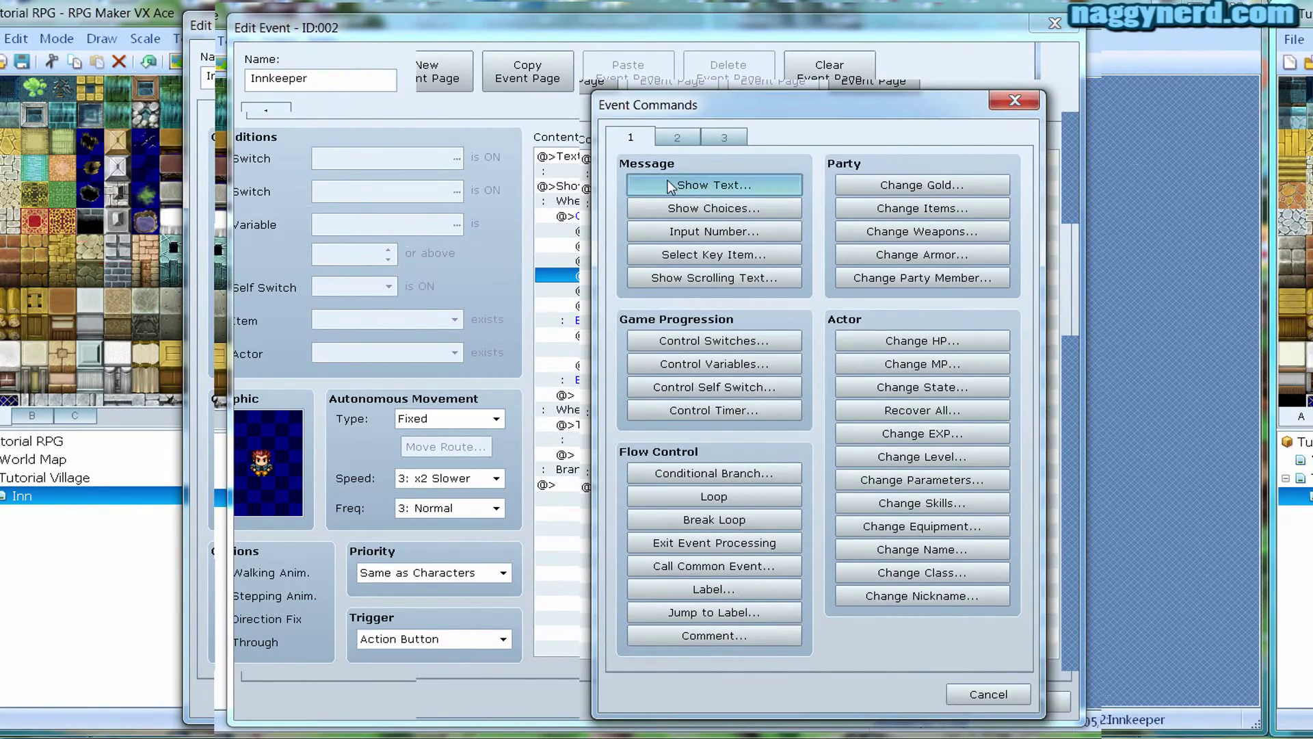
pyautogui.click(672, 183)
pyautogui.write('T')
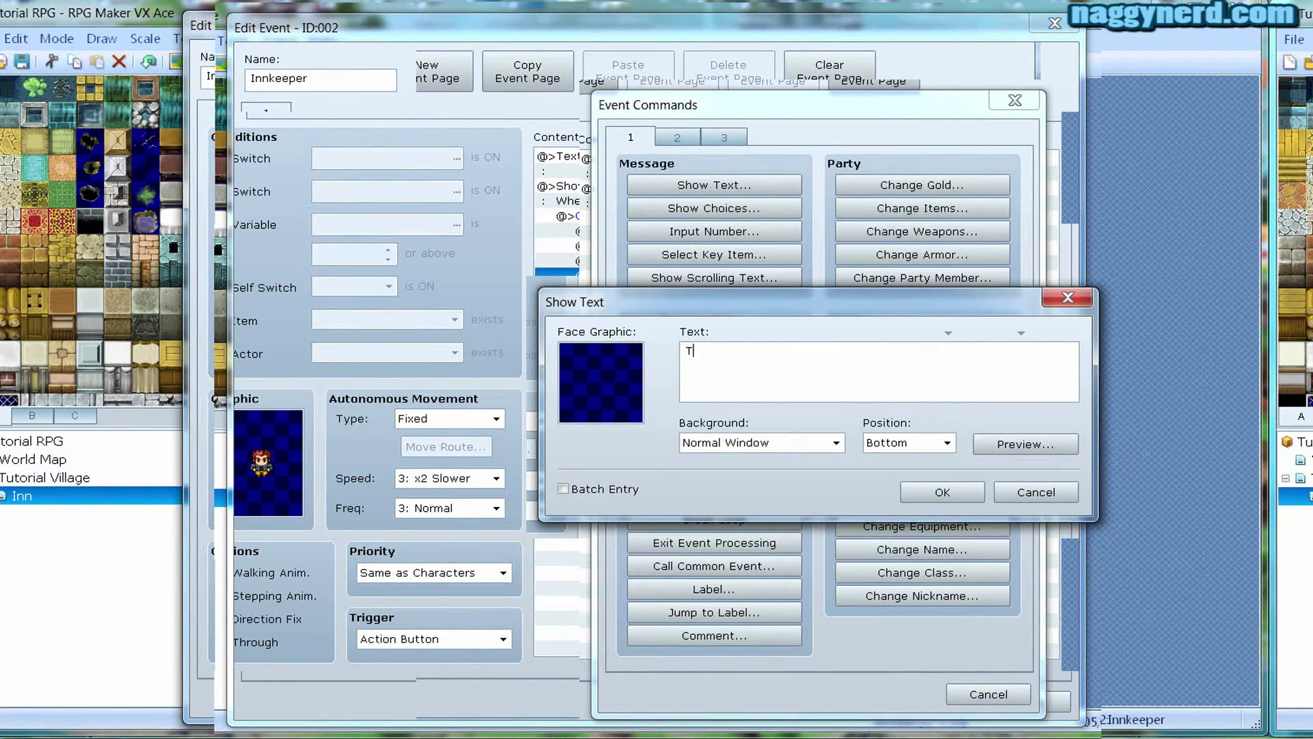
pyautogui.write('hank you for you stat')
pyautogui.press('BackSpace')
pyautogui.write('y.')
pyautogui.click(920, 499)
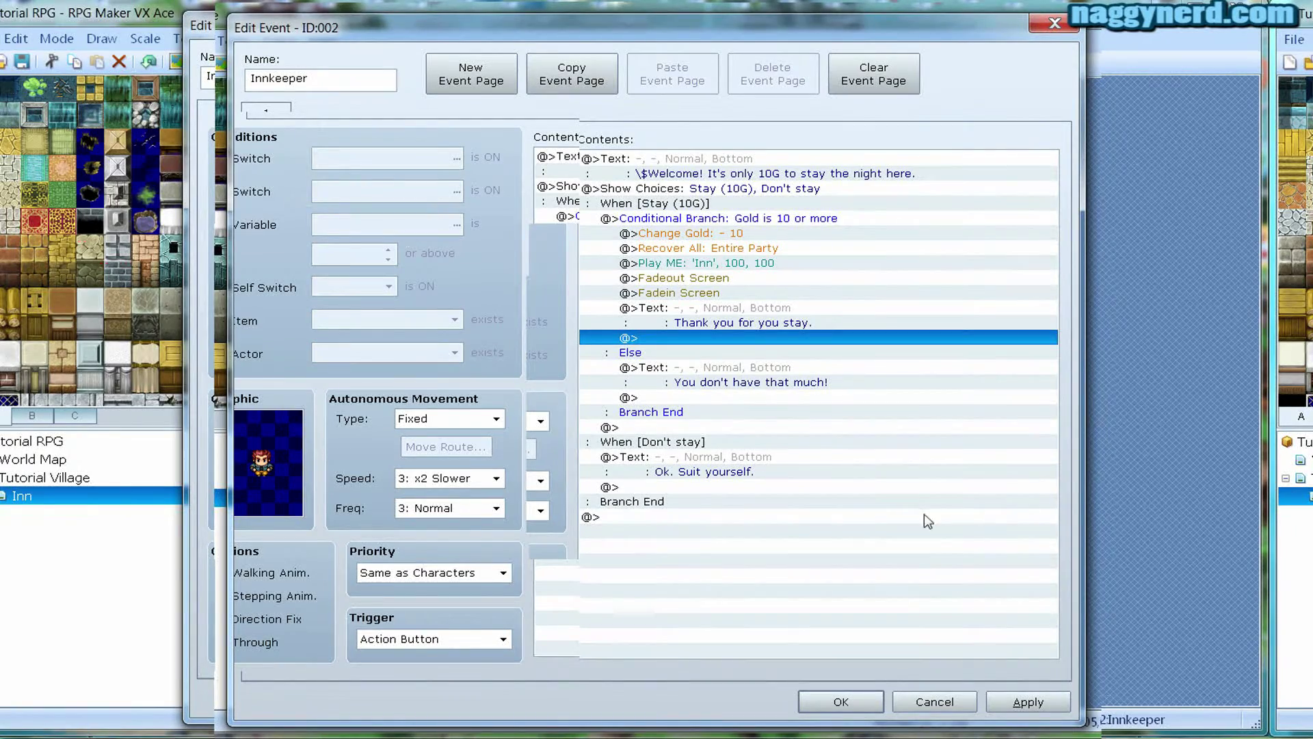
pyautogui.click(998, 691)
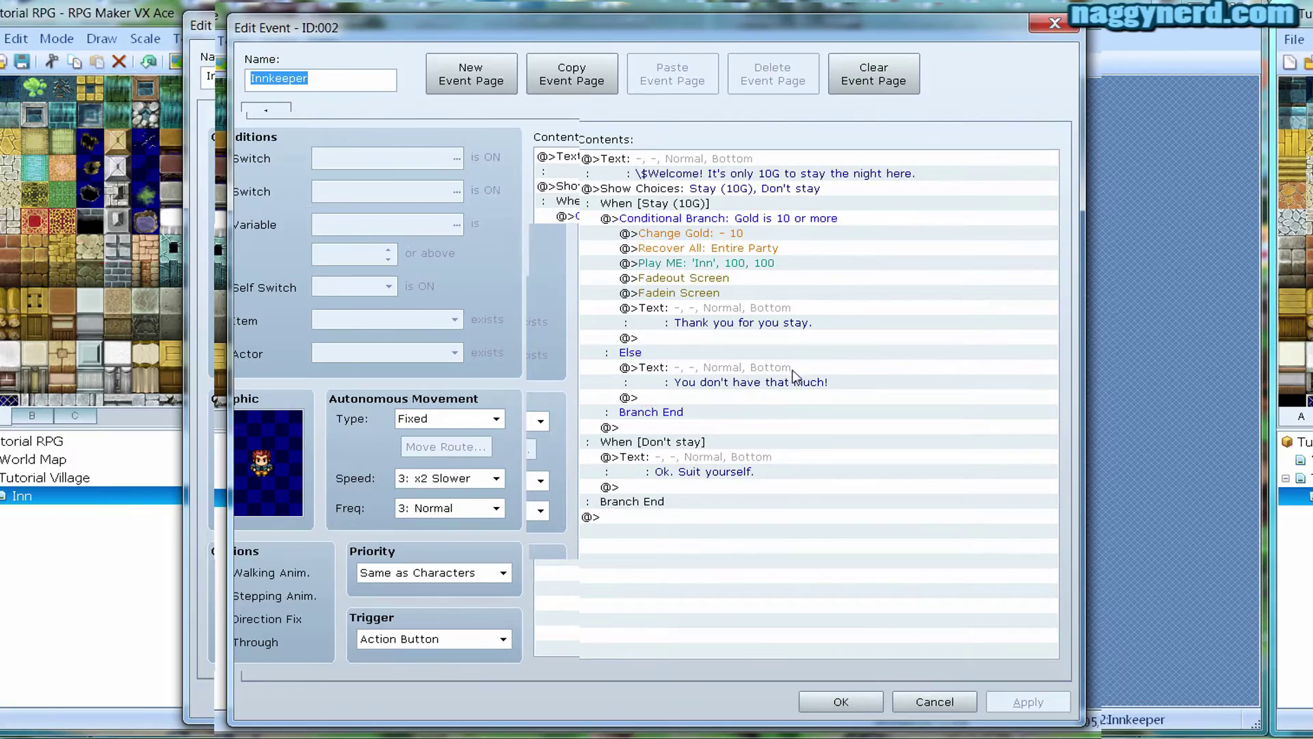
pyautogui.click(832, 703)
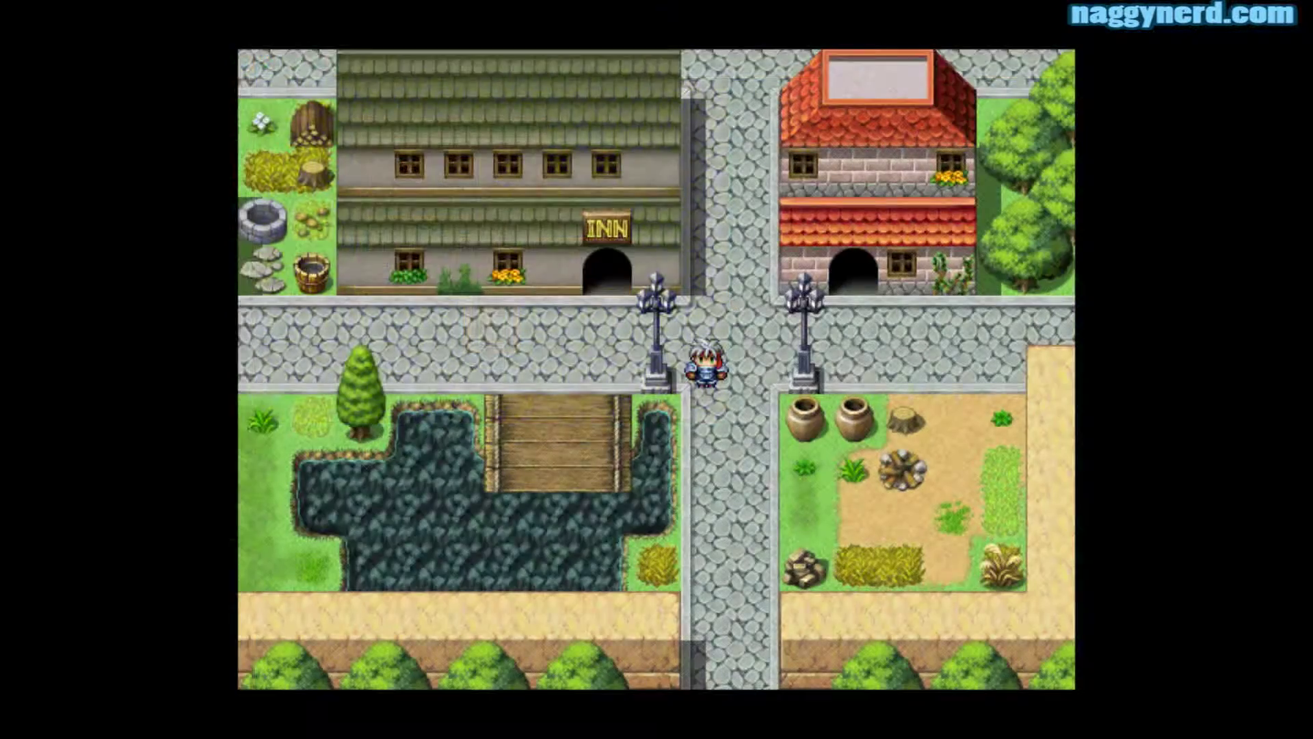
# In the playtest, walk the hero into the inn, check the 0 Gold, and face the innkeeper
pyautogui.press('Up')
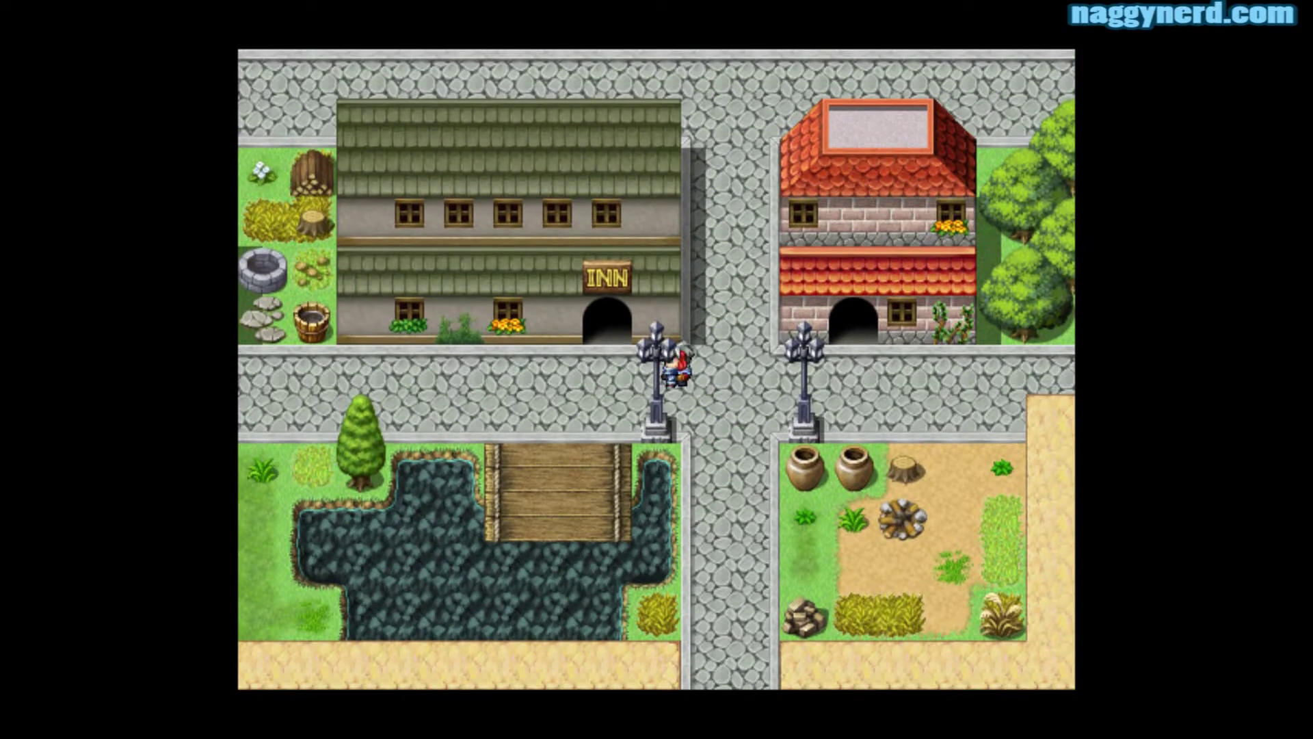
pyautogui.press('Left')
pyautogui.press('Up')
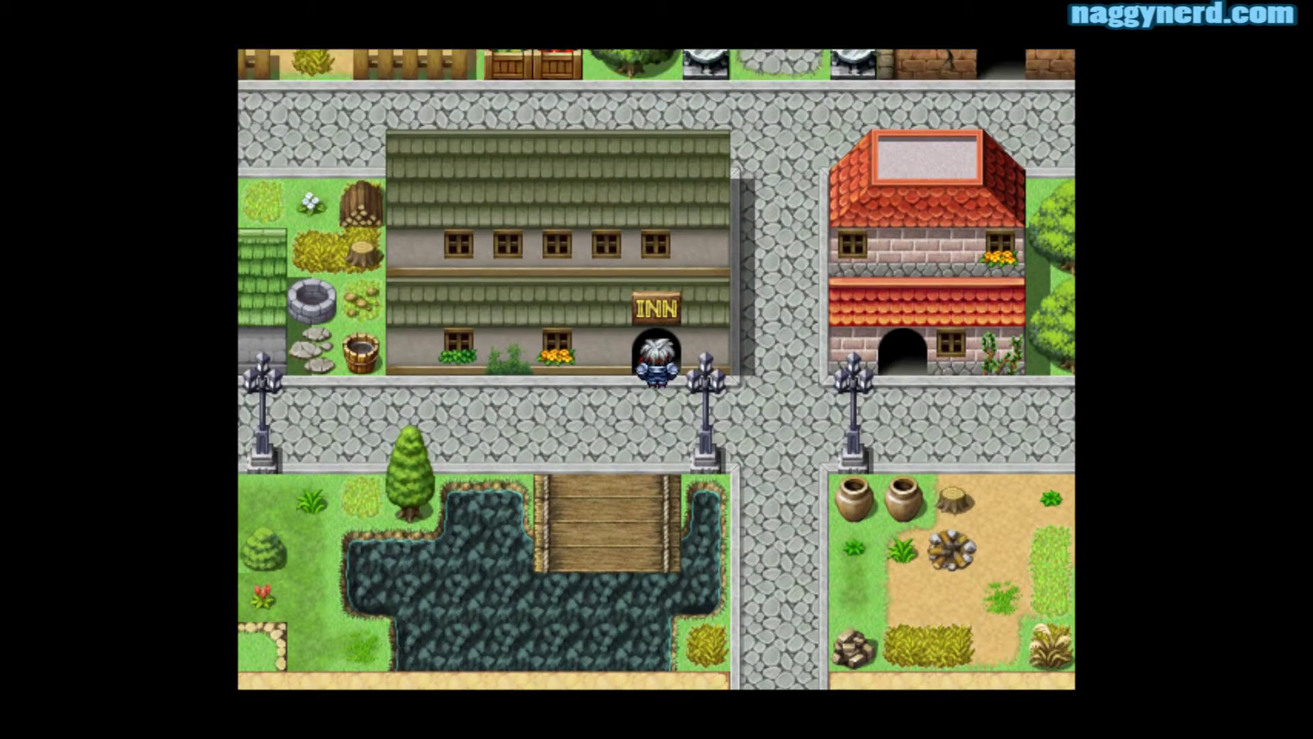
pyautogui.press('Up')
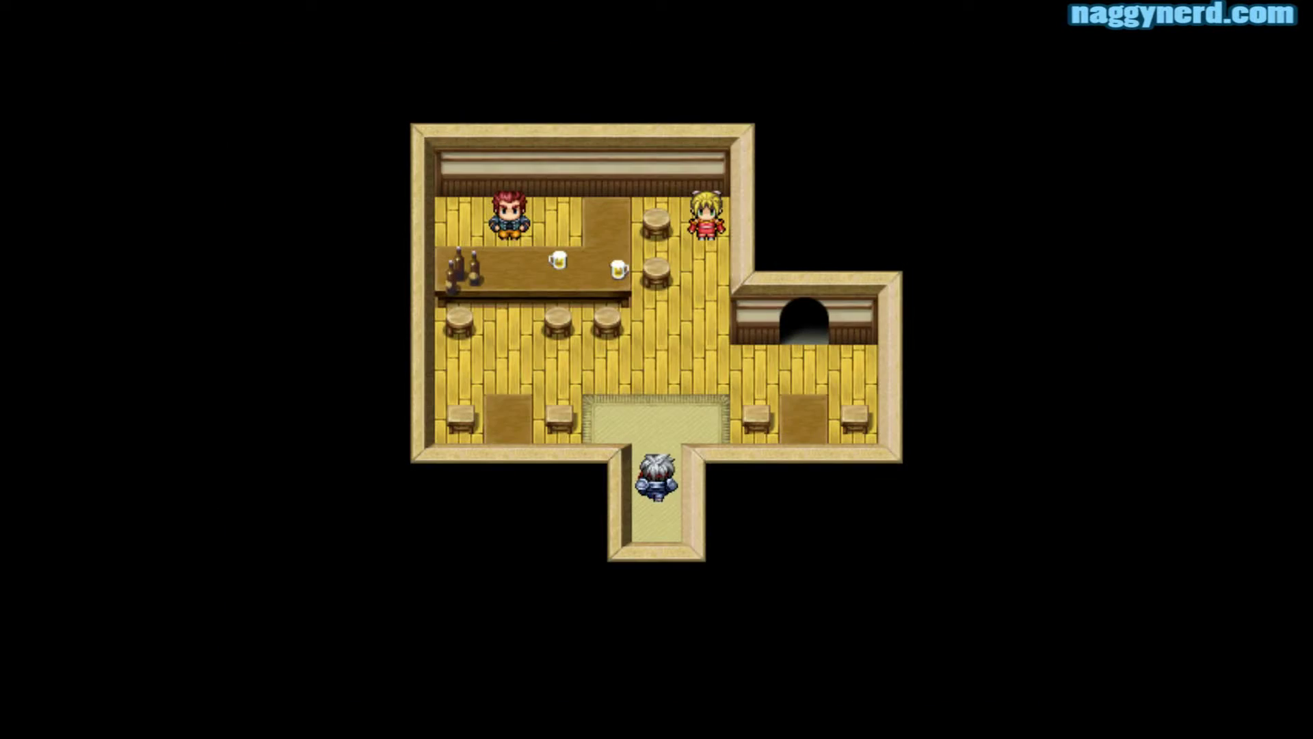
pyautogui.press('Right')
pyautogui.press('Up')
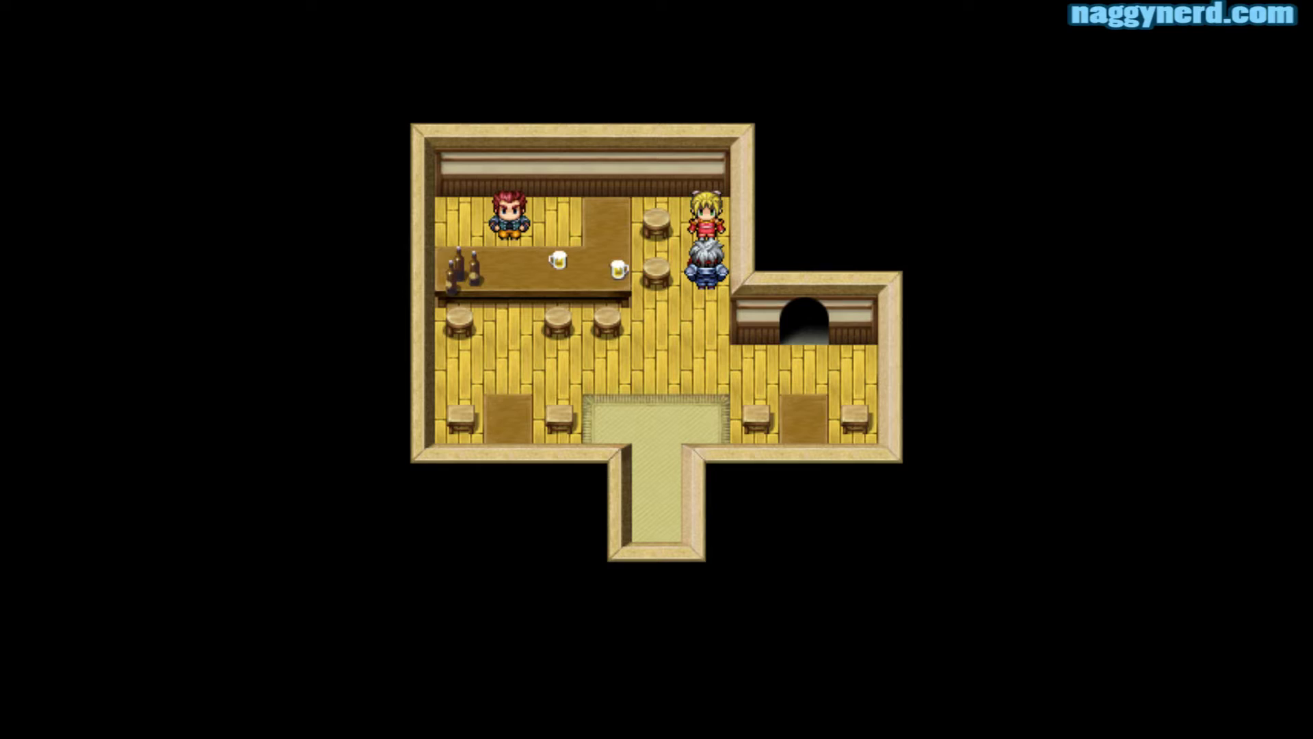
pyautogui.press('Down')
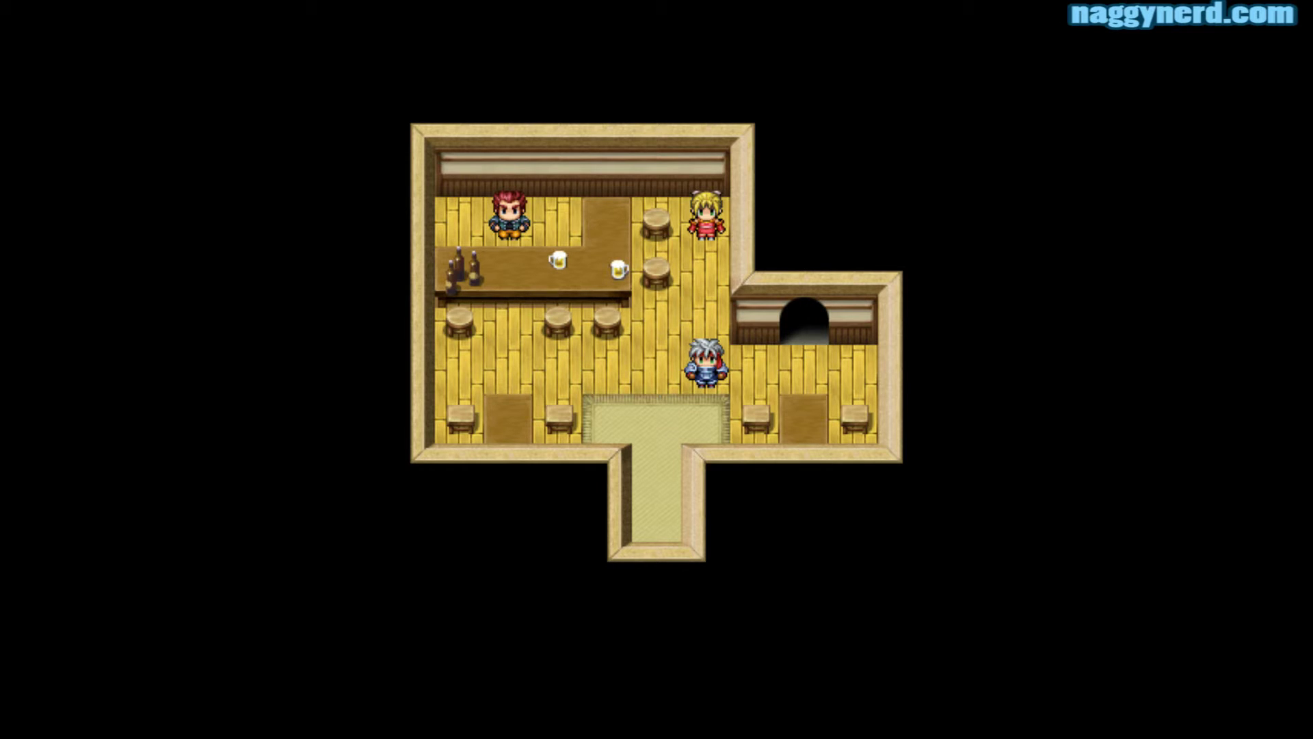
pyautogui.press('Escape')
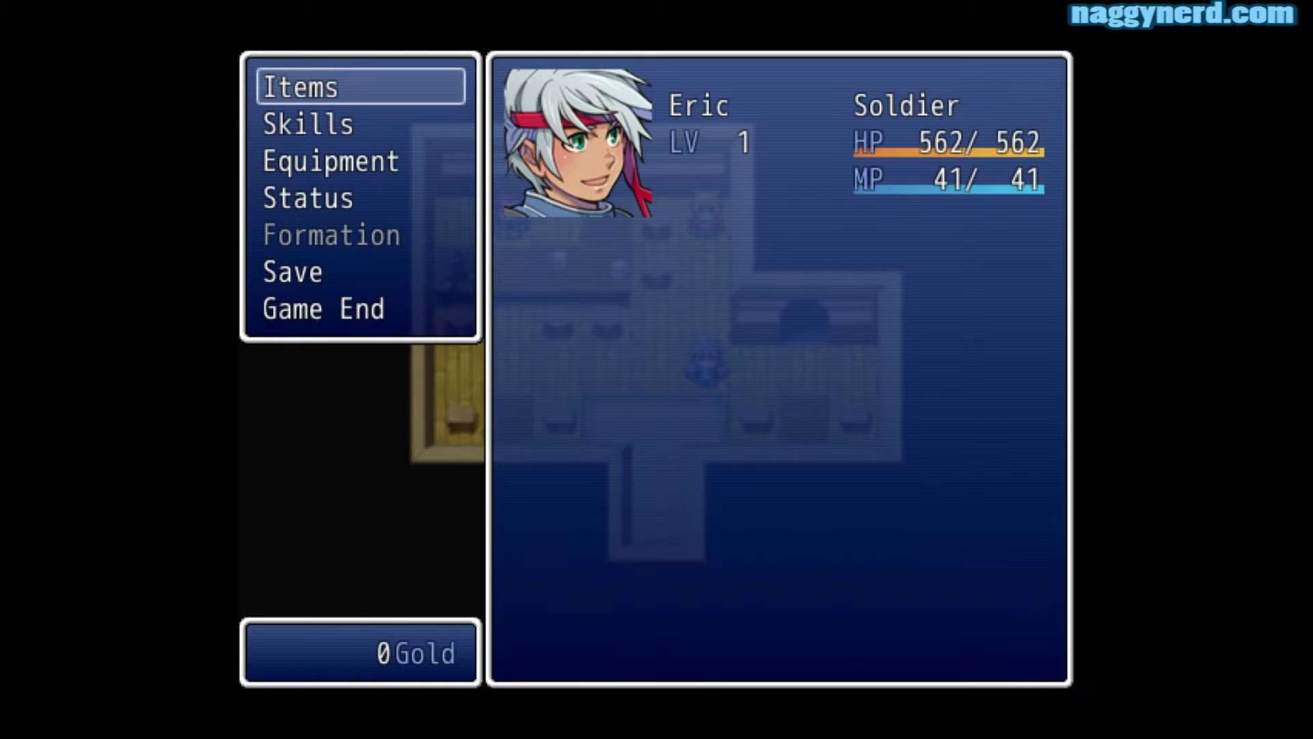
pyautogui.press('Escape')
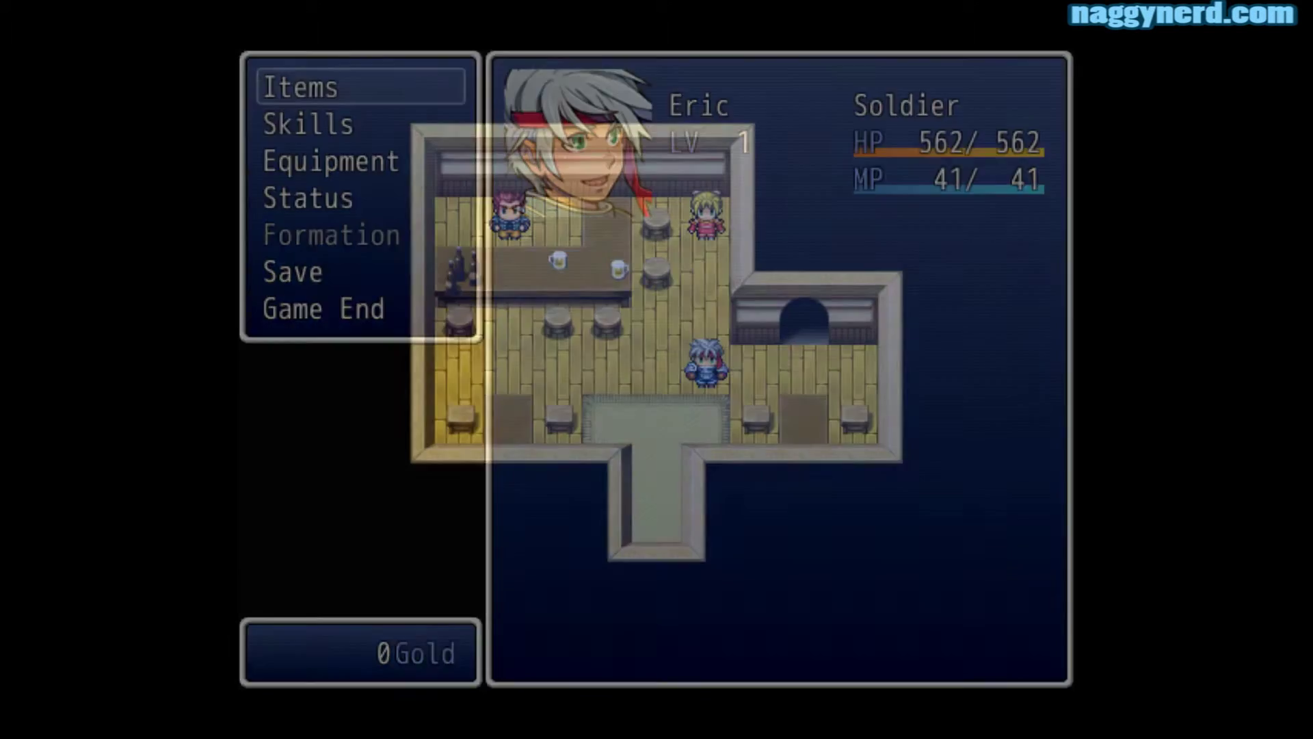
pyautogui.press('Left')
pyautogui.press('Left')
pyautogui.press('Left')
pyautogui.press('Left')
pyautogui.press('Up')
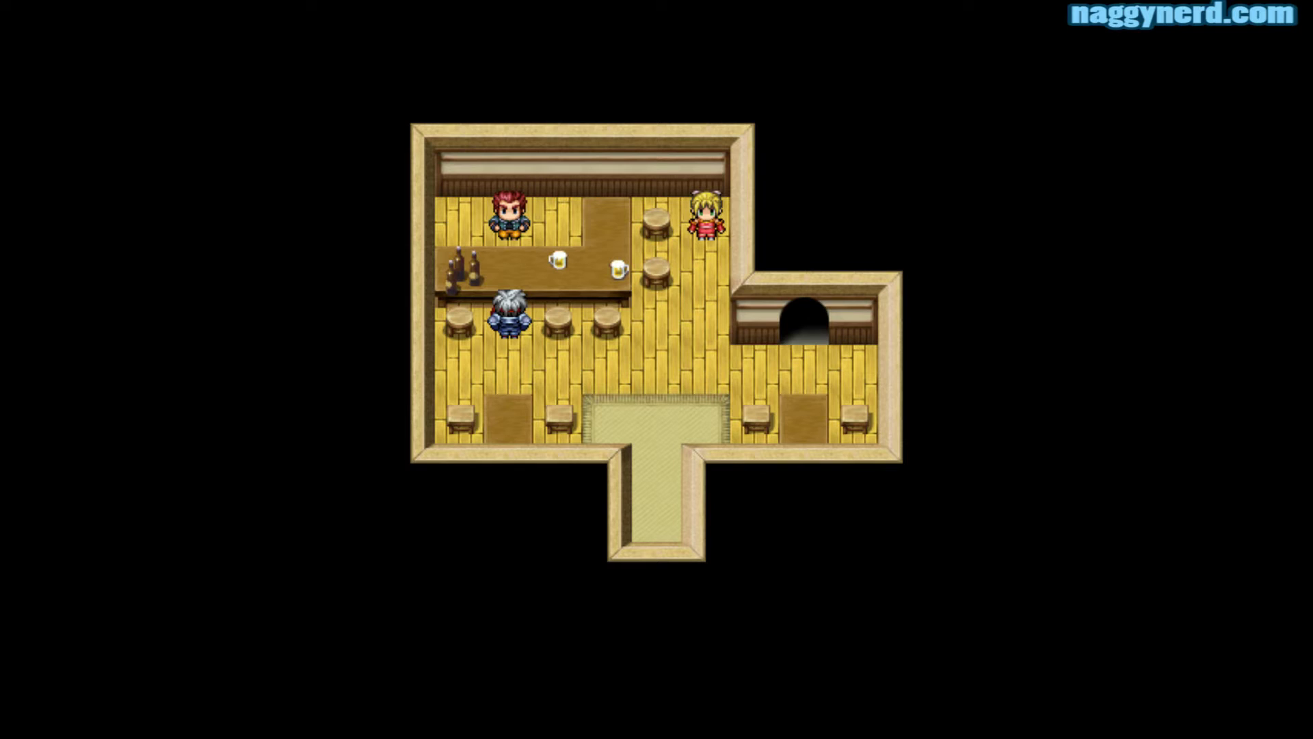
# Choose Stay with 0 Gold and get refused, then talk again and choose Don't stay
pyautogui.press('Return')
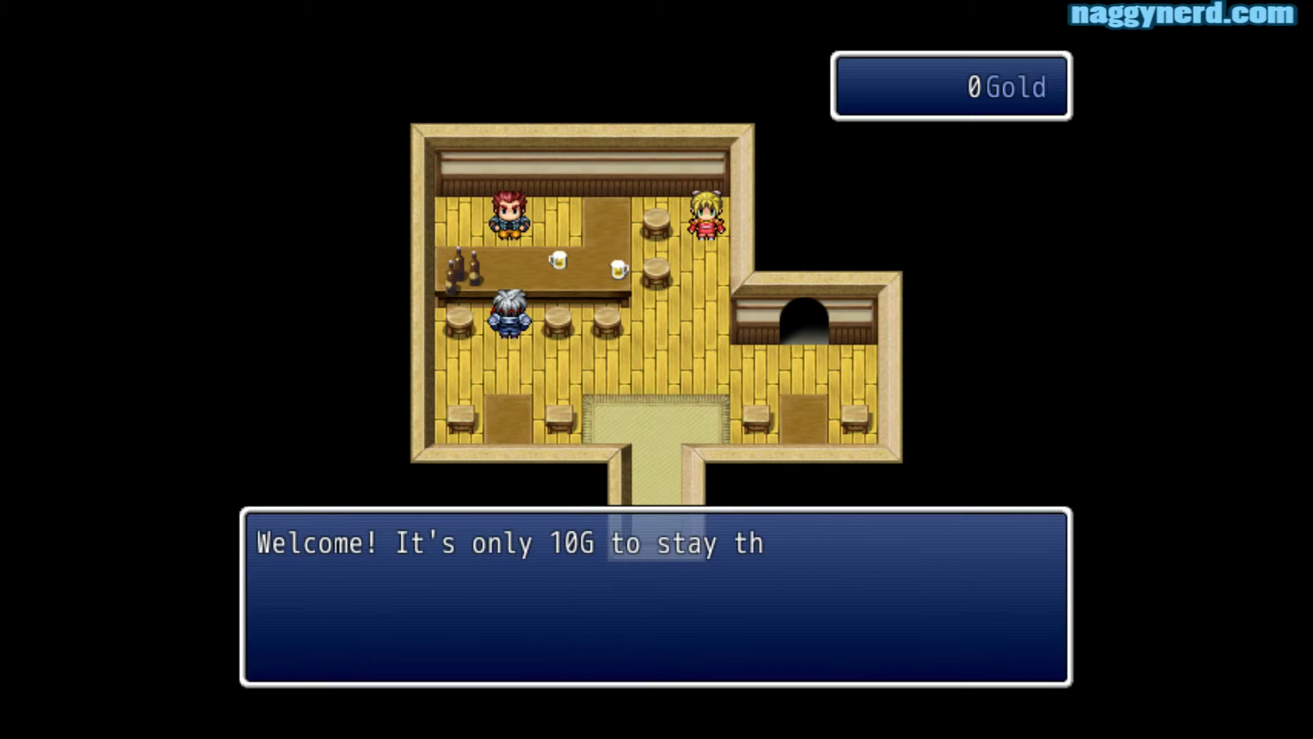
pyautogui.press('Return')
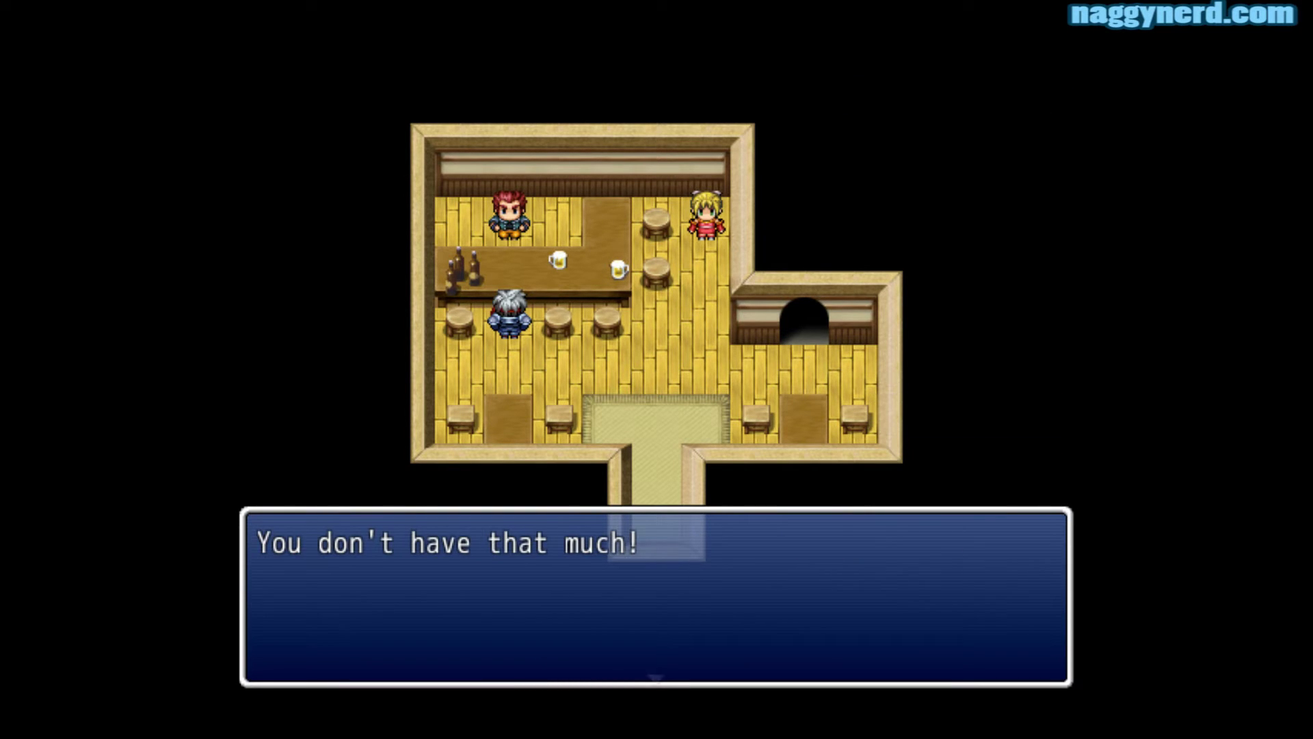
pyautogui.press('Return')
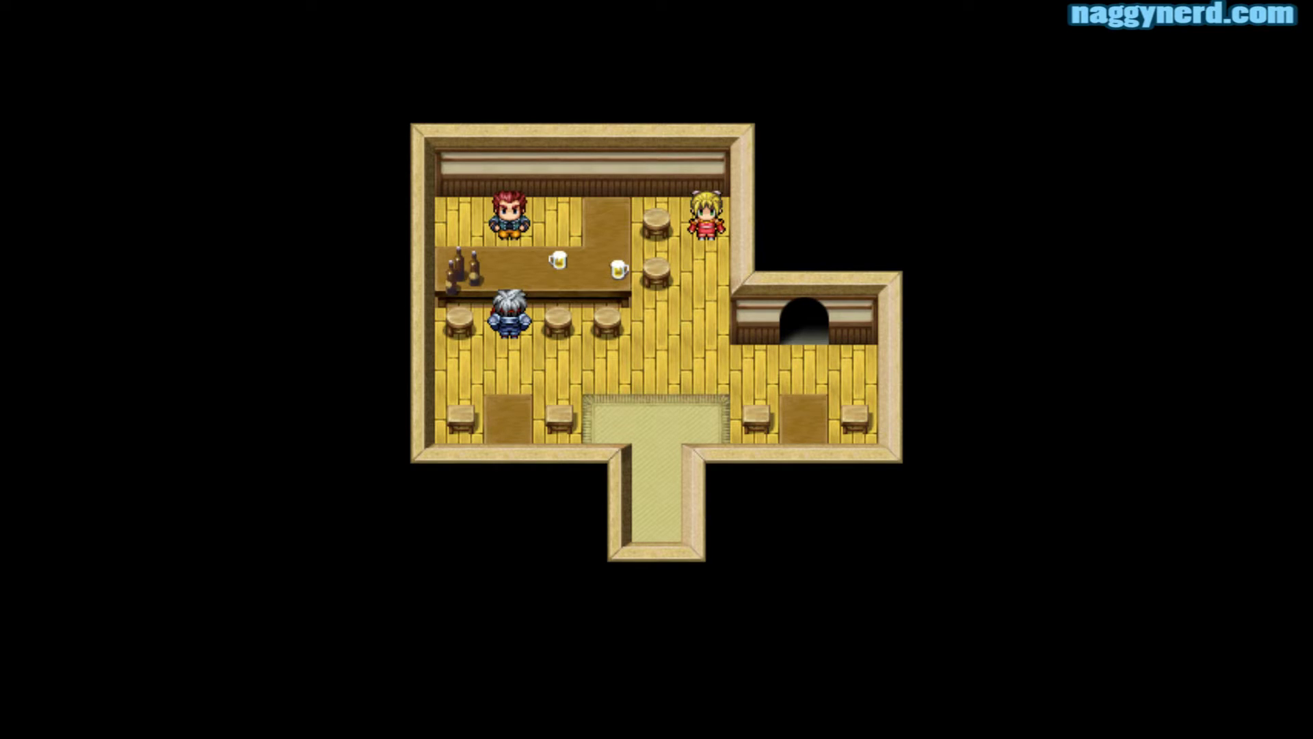
pyautogui.press('Return')
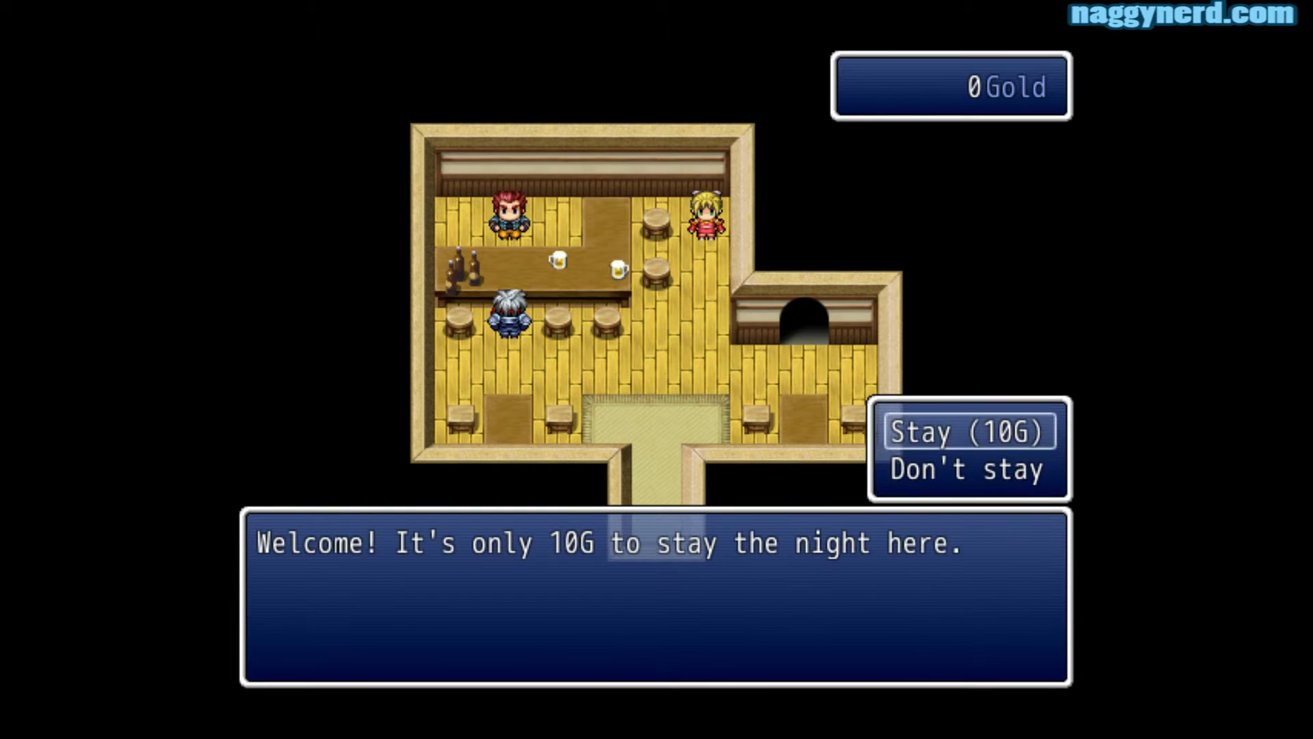
pyautogui.press('Down')
pyautogui.press('Return')
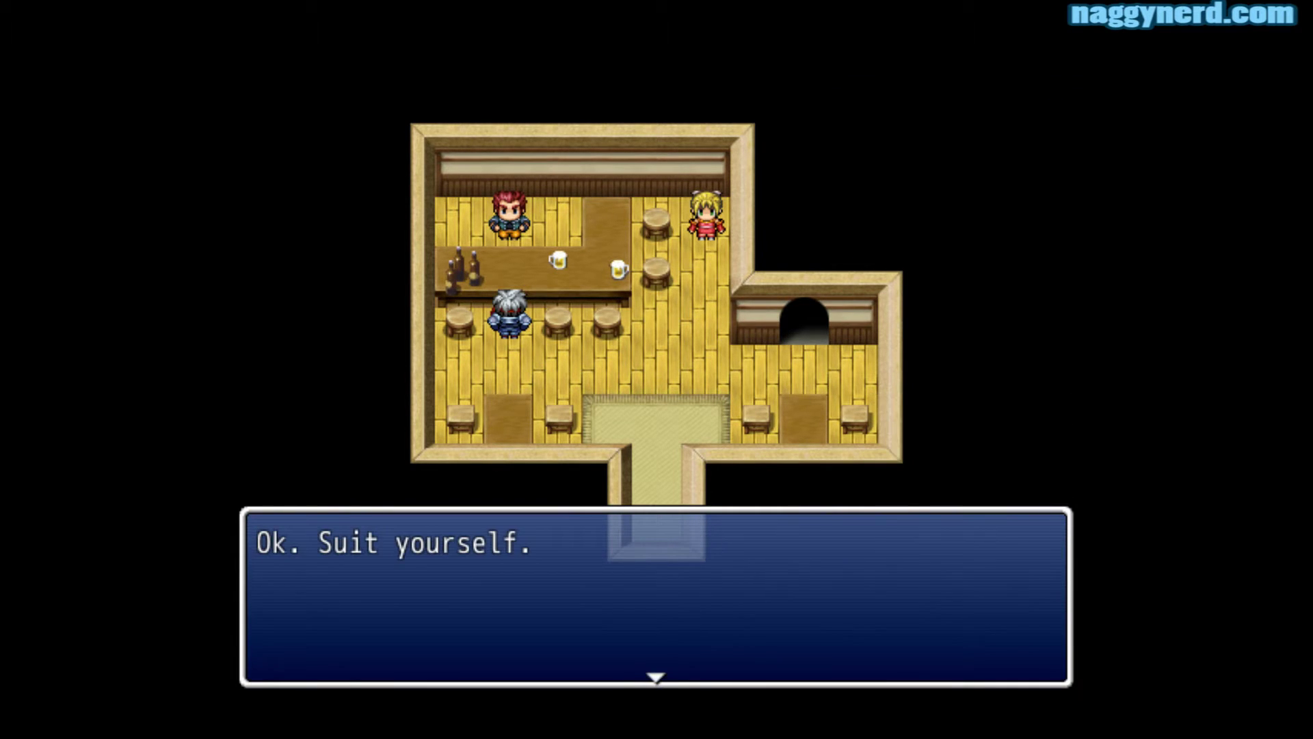
pyautogui.press('Return')
# Walk over to the blonde girl, check the menu, and return to face the innkeeper
pyautogui.press('Down')
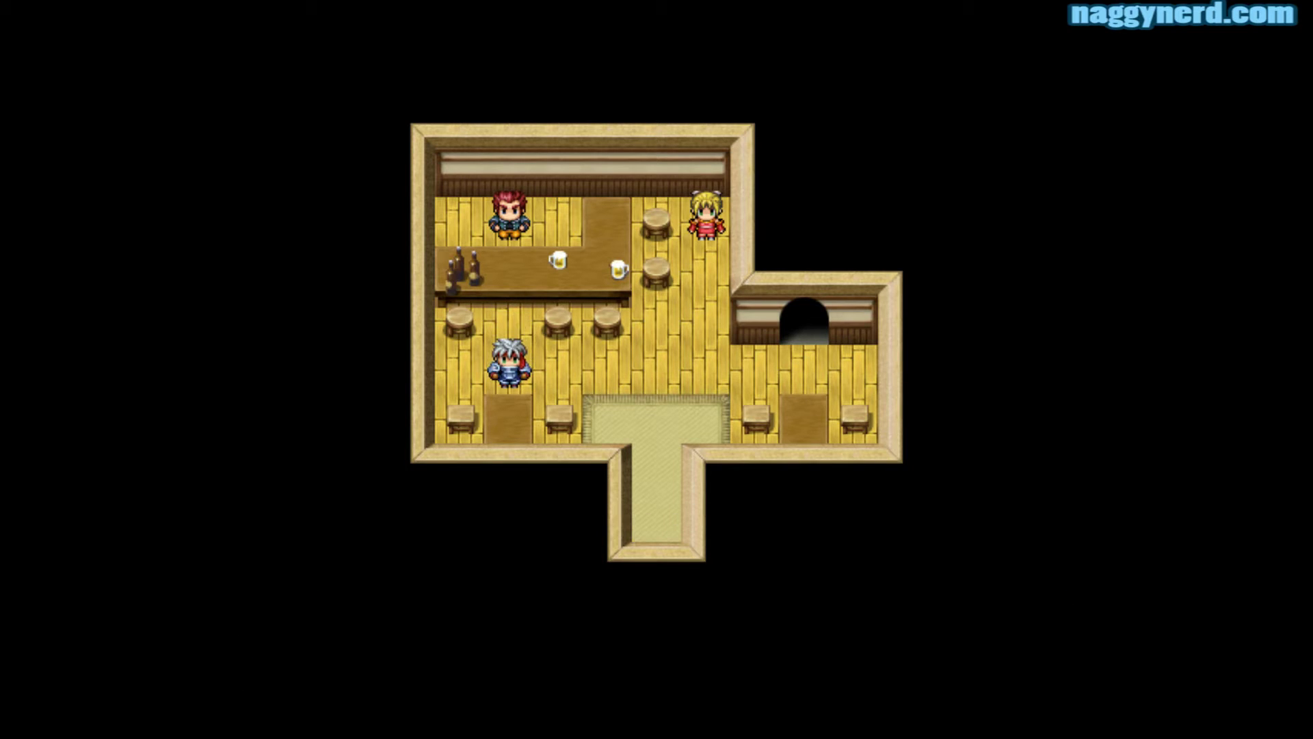
pyautogui.press('Right')
pyautogui.press('Right')
pyautogui.press('Right')
pyautogui.press('Right')
pyautogui.press('Up')
pyautogui.press('Up')
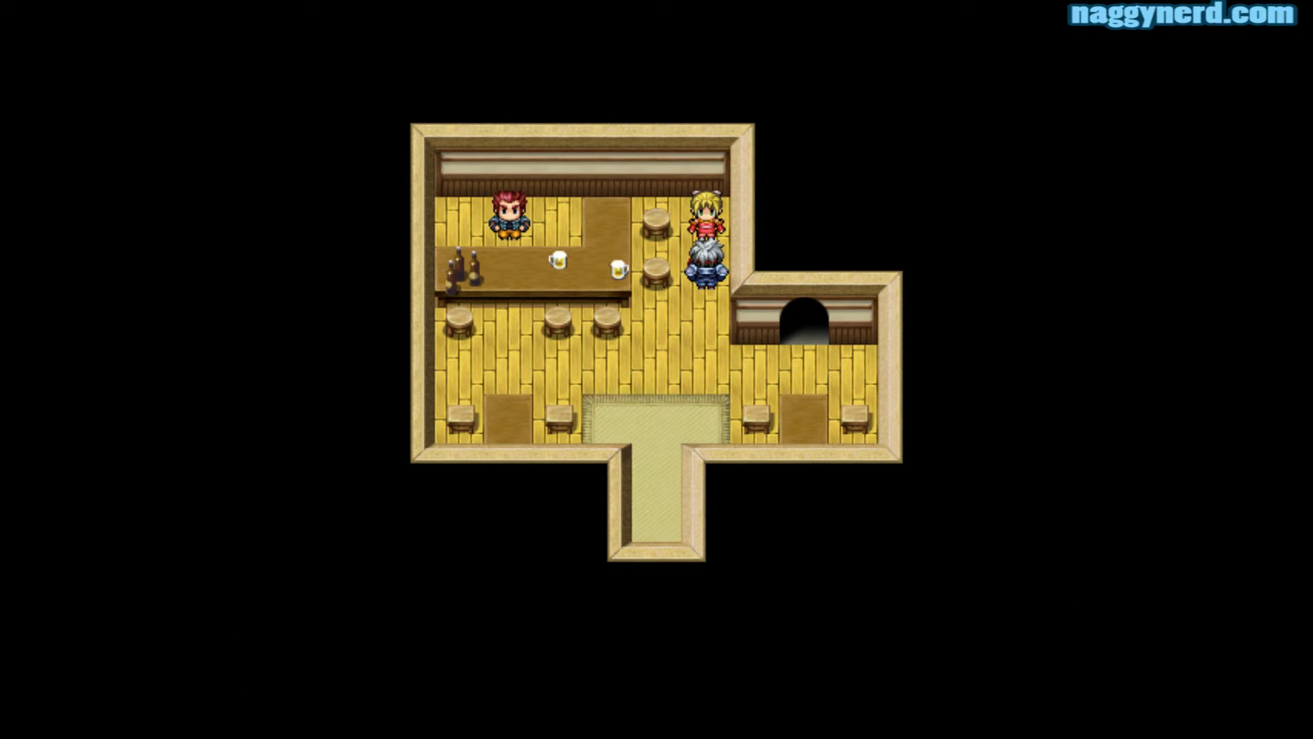
pyautogui.press('Escape')
pyautogui.press('Escape')
pyautogui.press('Down')
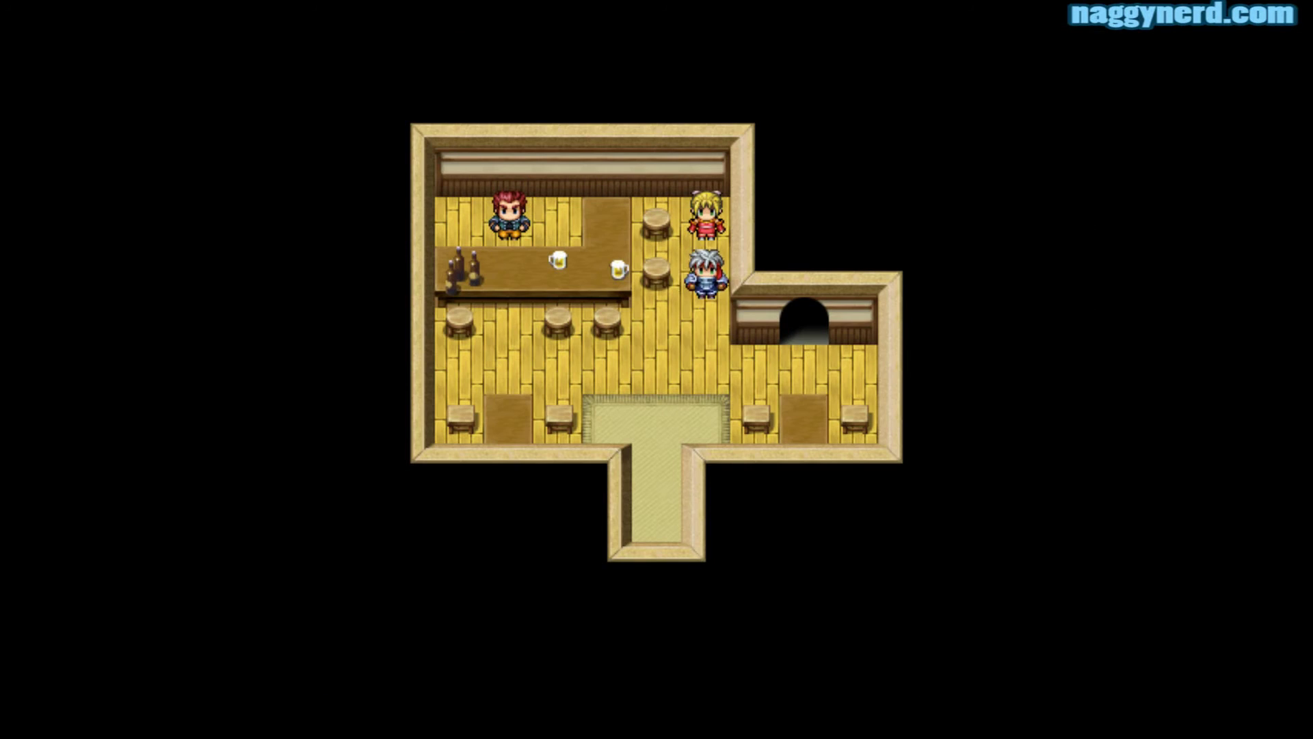
pyautogui.press('Down')
pyautogui.press('Left')
pyautogui.press('Left')
pyautogui.press('Left')
pyautogui.press('Left')
pyautogui.press('Up')
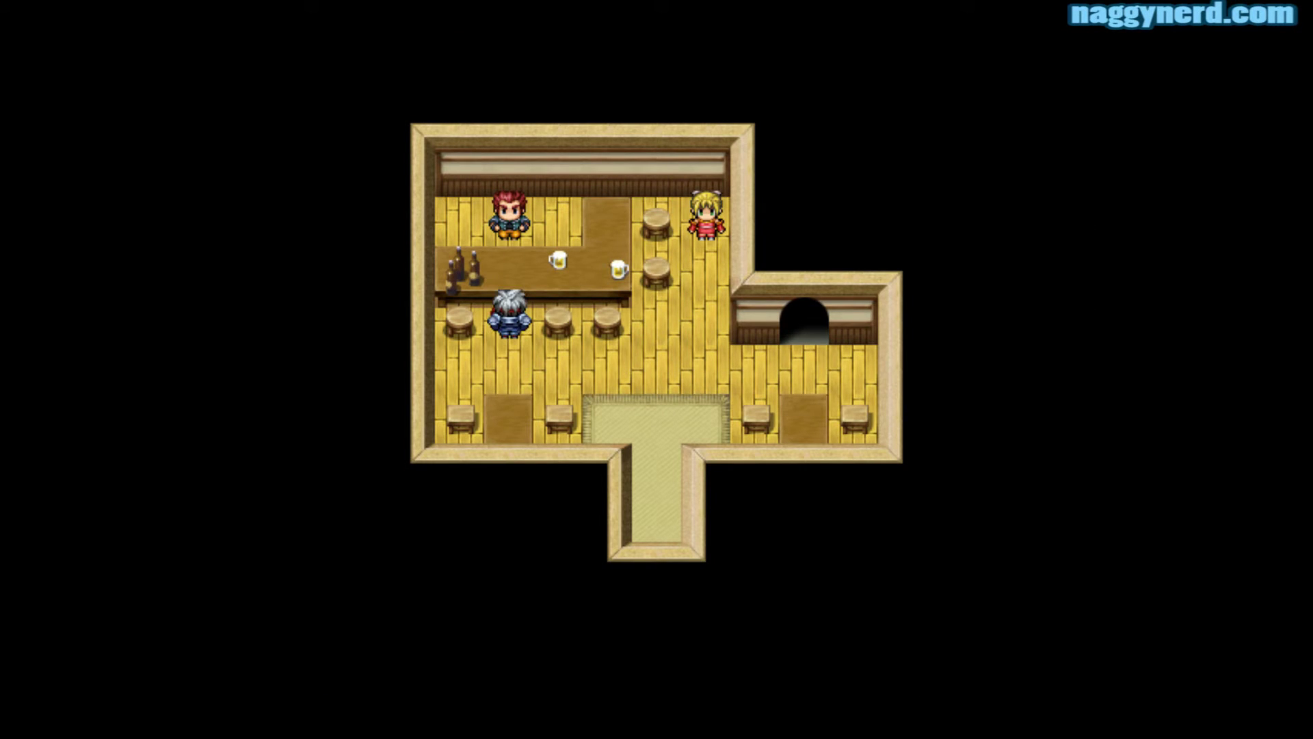
# Stay for 10G with 100 Gold, getting the fade and the thank-you message
pyautogui.press('Return')
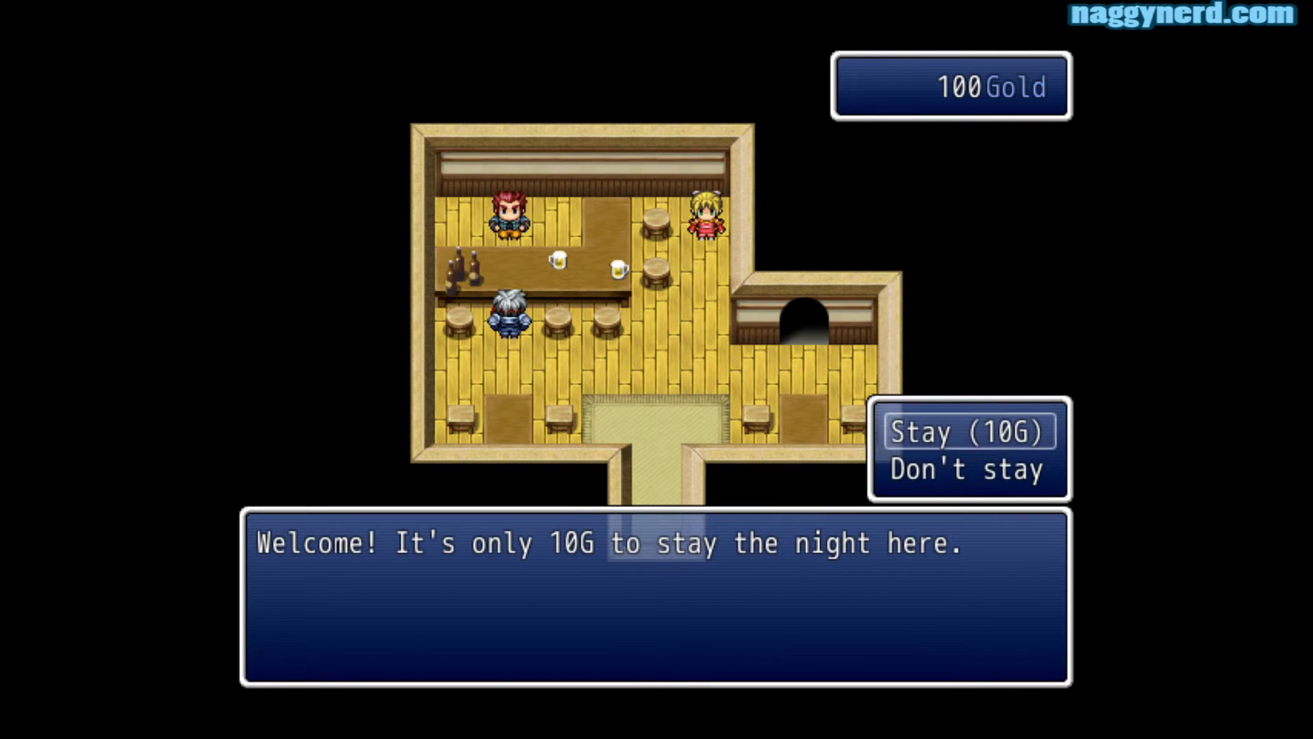
pyautogui.press('Return')
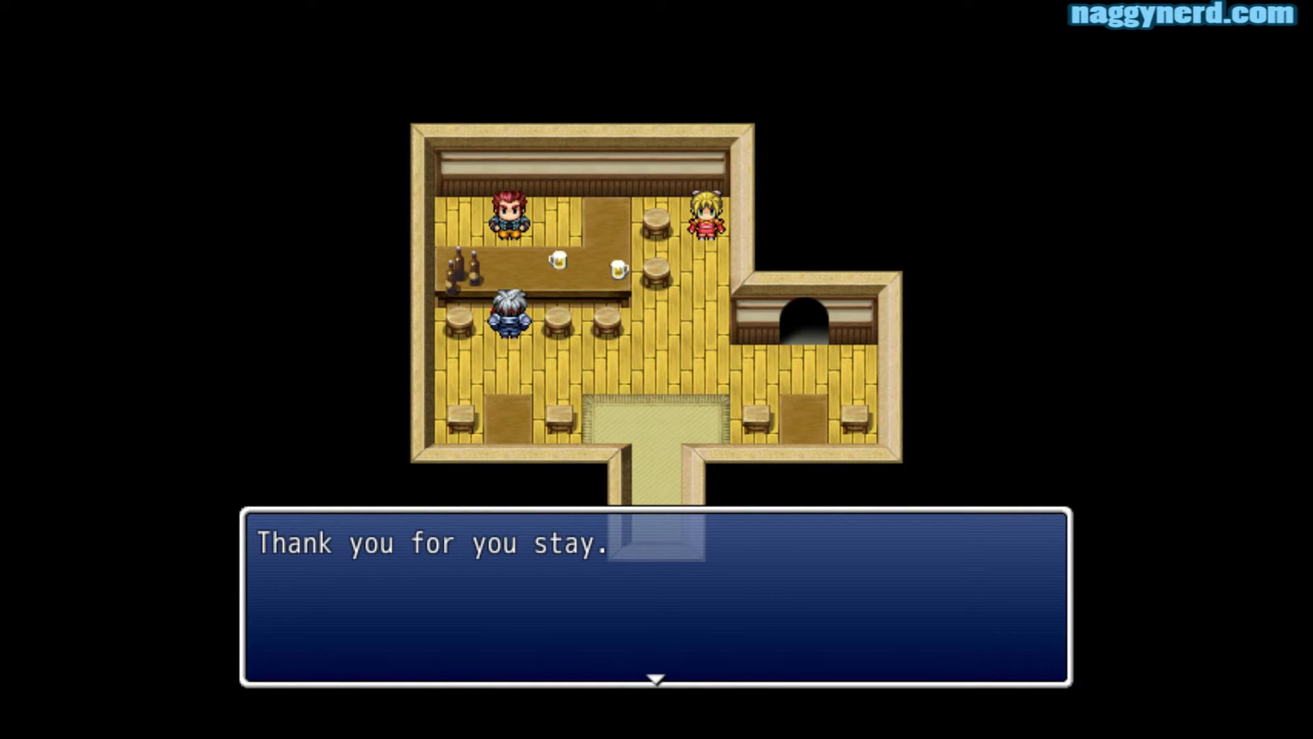
pyautogui.press('Return')
pyautogui.press('Down')
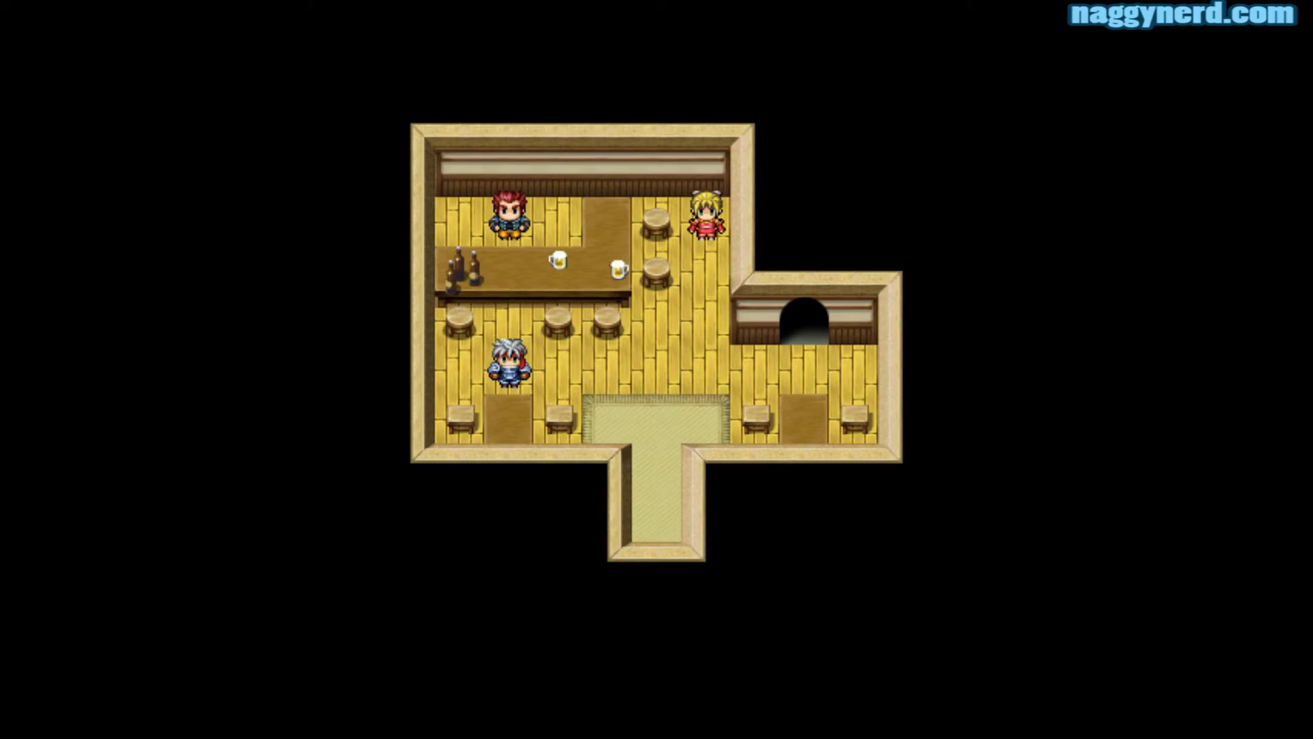